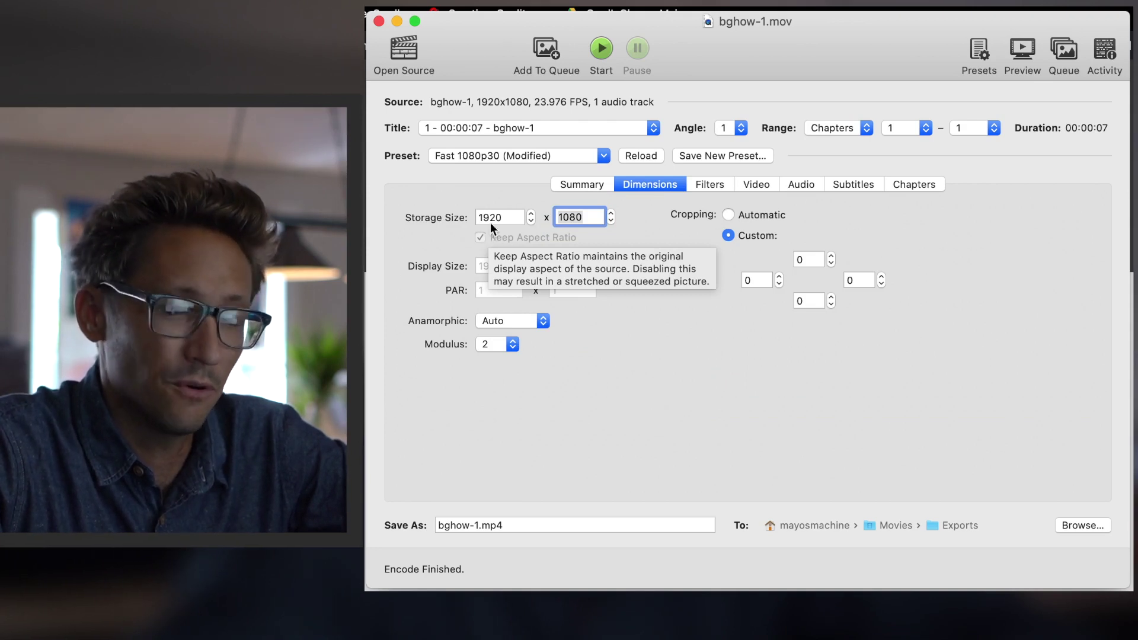
# Set the output storage width to 700 and encode the clip as MP4 file bghow-1_c.mp4 in the BackgroundVids folder
pyautogui.doubleClick(493, 217)
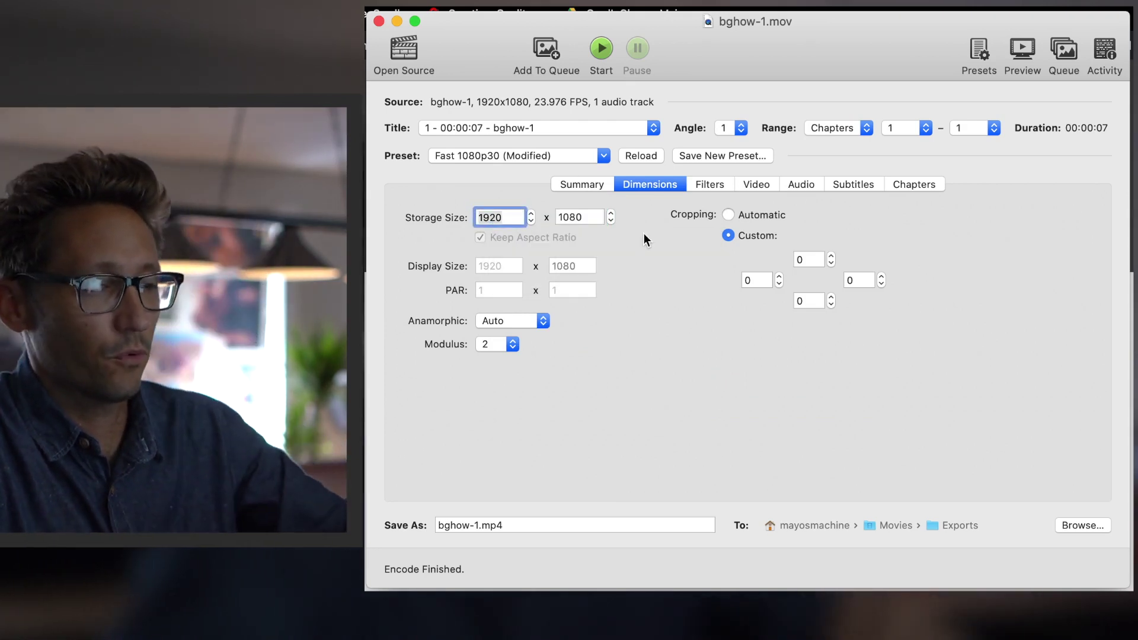
pyautogui.write('700')
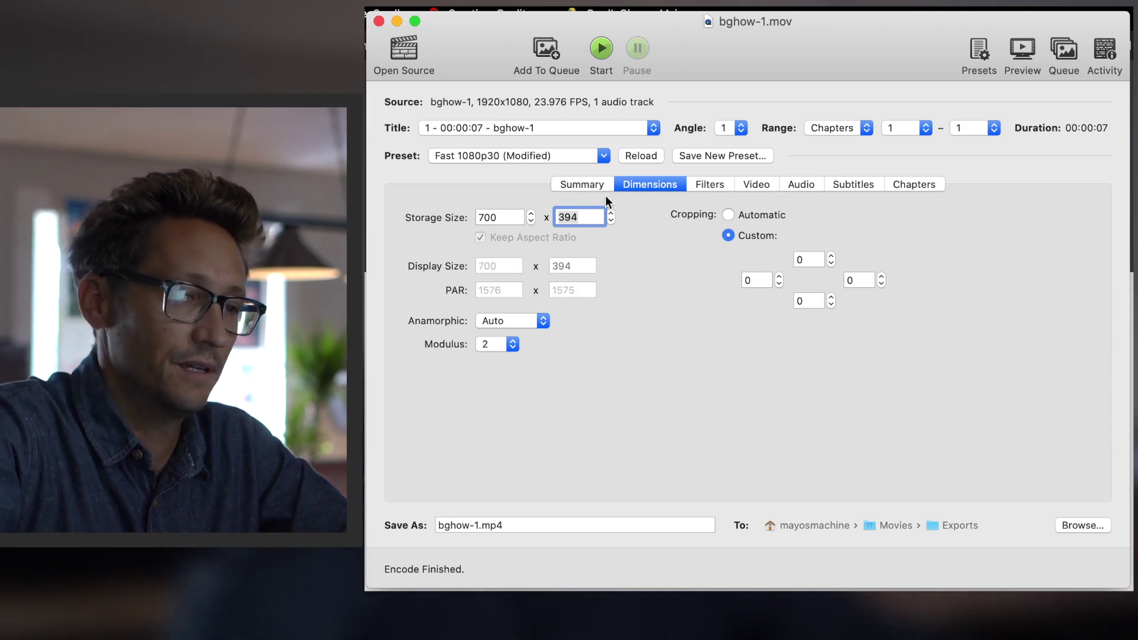
pyautogui.click(582, 185)
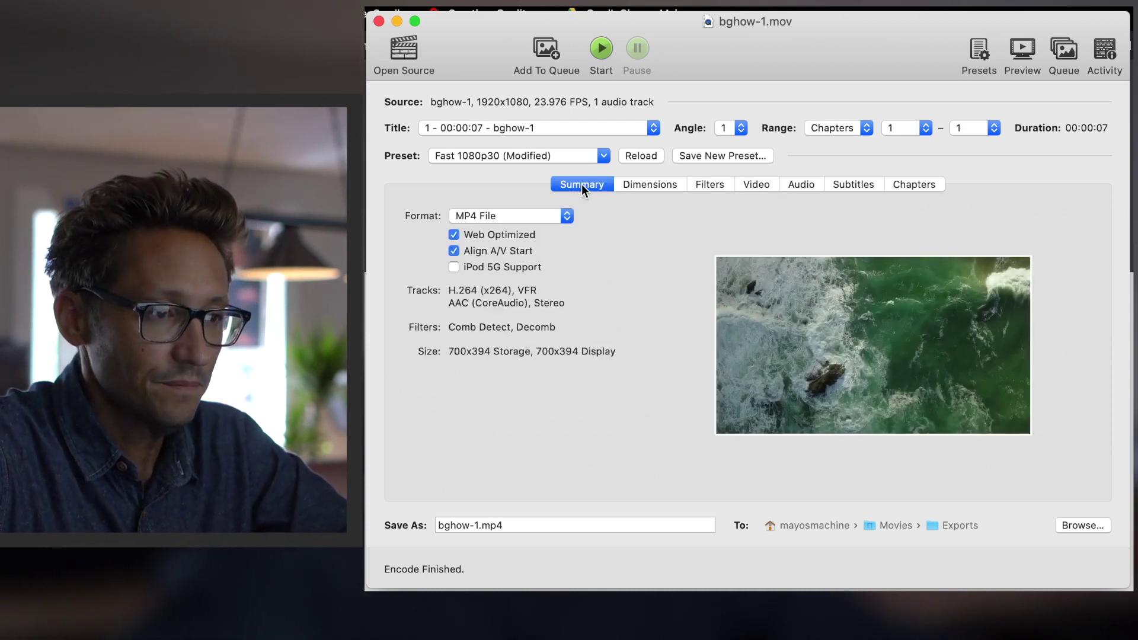
pyautogui.click(501, 217)
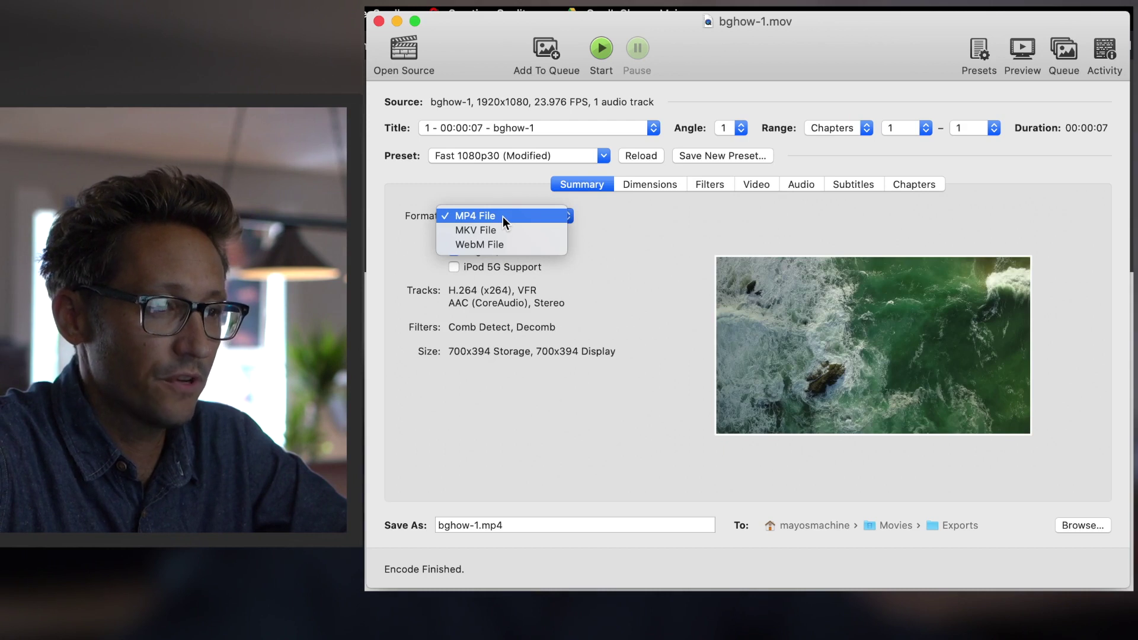
pyautogui.click(612, 245)
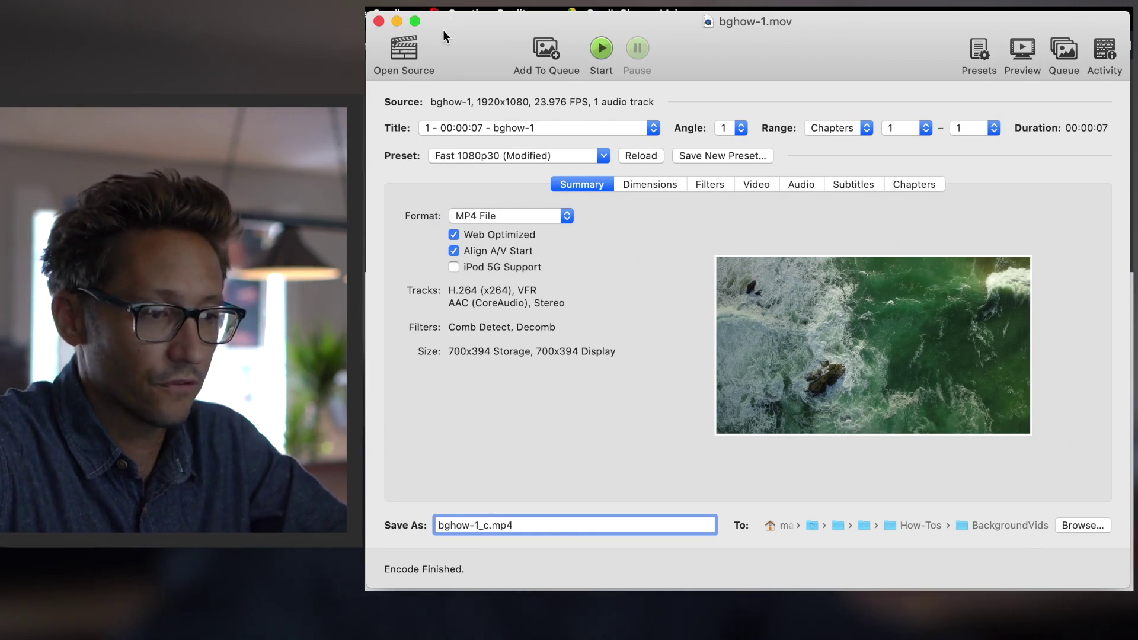
pyautogui.click(600, 49)
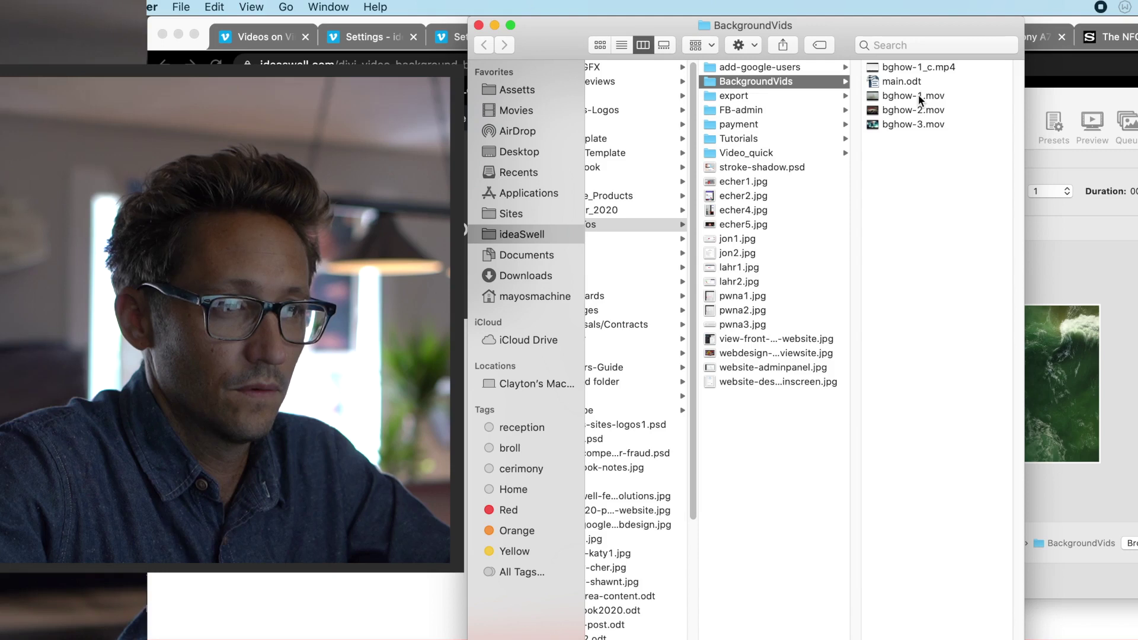
# Compare the file size and dimensions of bghow-1.mov and bghow-1_c.mp4 in Finder
pyautogui.press('Down')
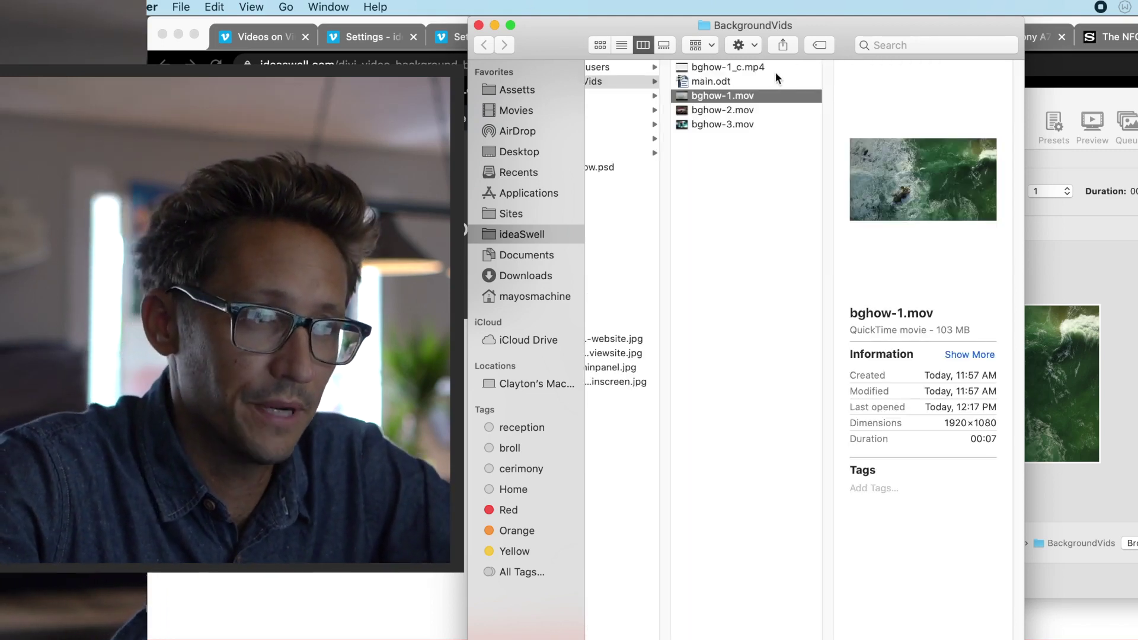
pyautogui.click(780, 67)
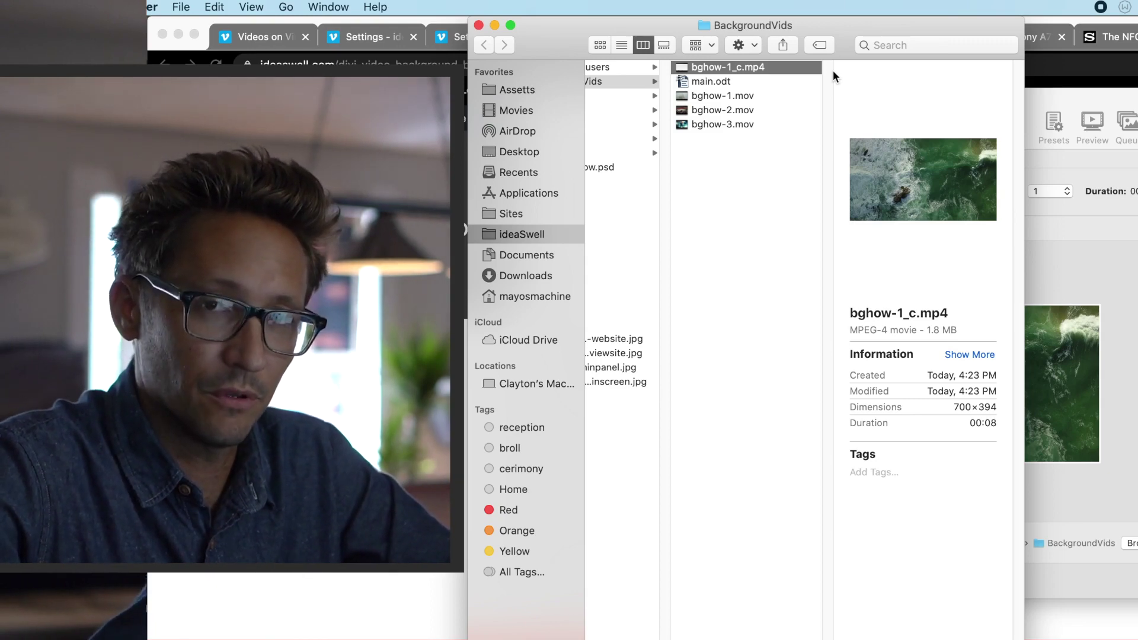
# Switch back to HandBrake and encode a full-size 1920x1080 comparison copy named bghow-1-test.mp4
pyautogui.press('super+Tab')
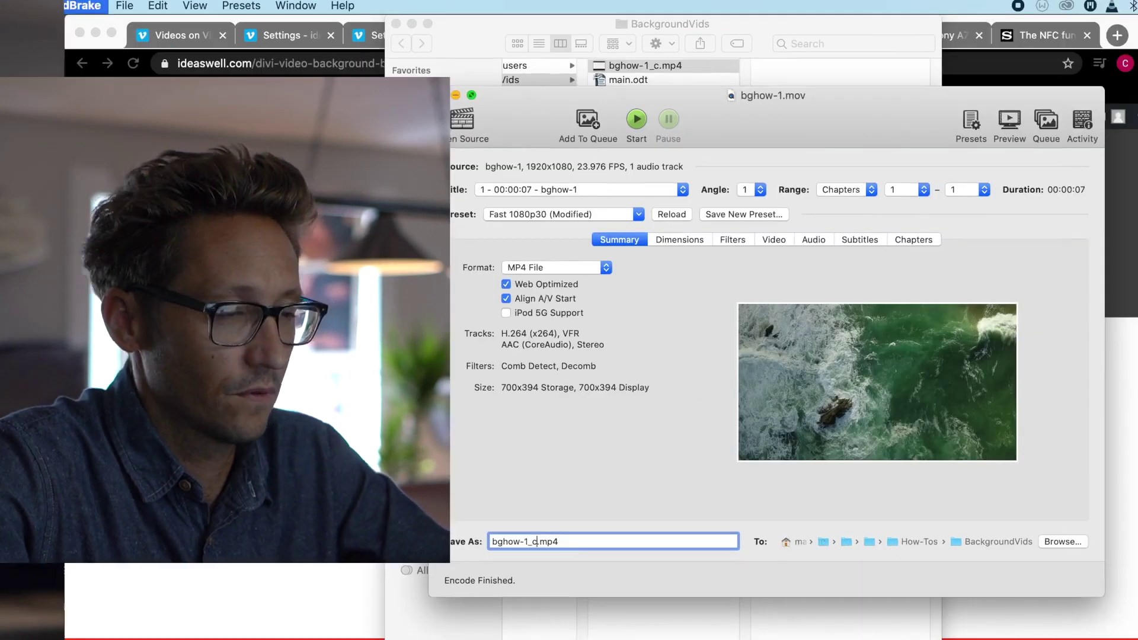
pyautogui.click(543, 125)
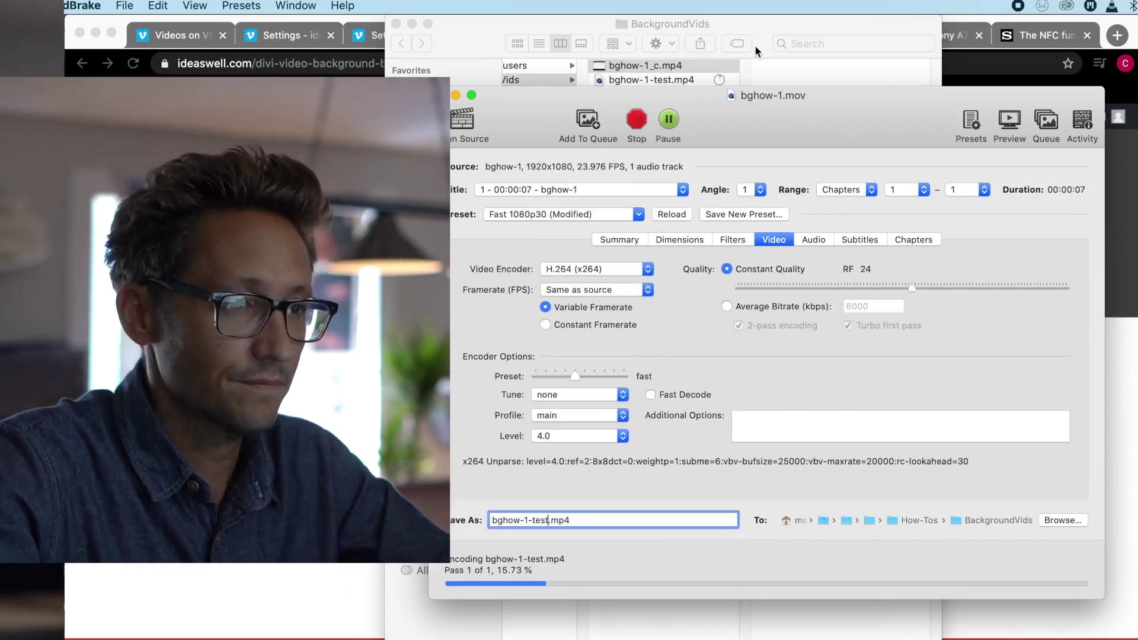
# Compare the file details of bghow-1-test.mp4 and bghow-1_c.mp4 in Finder
pyautogui.click(730, 51)
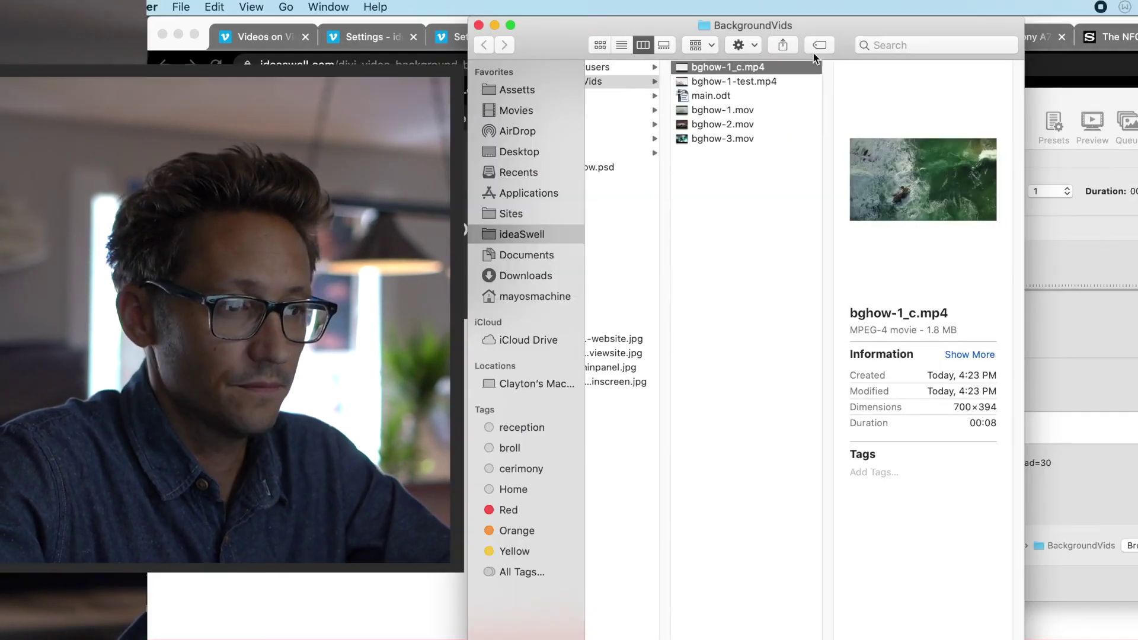
pyautogui.click(784, 80)
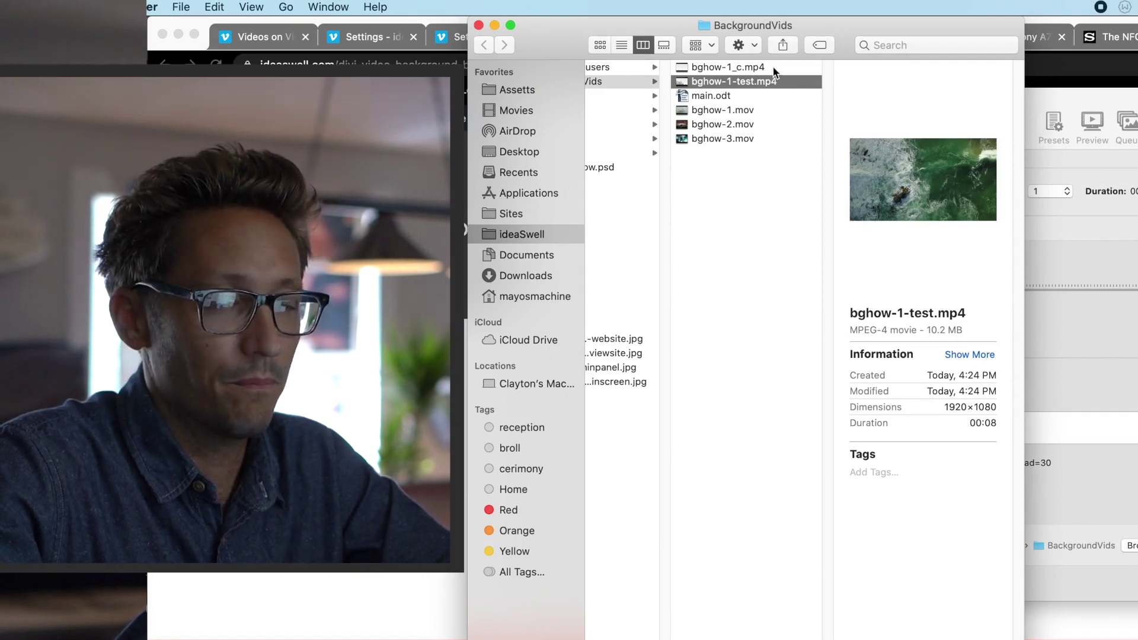
pyautogui.click(773, 67)
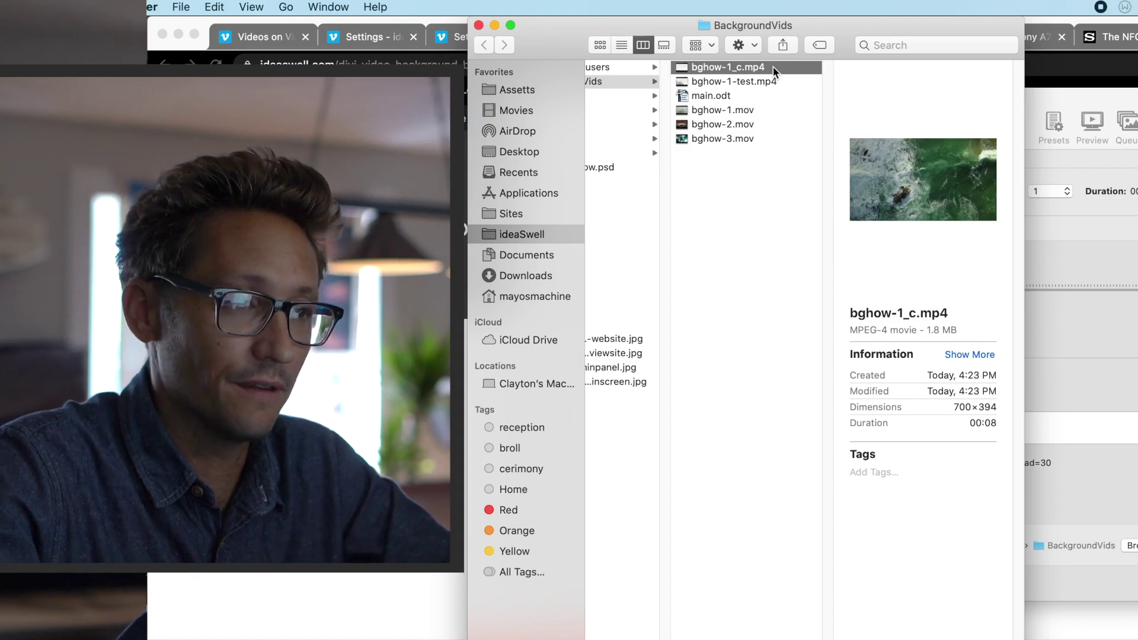
pyautogui.click(767, 84)
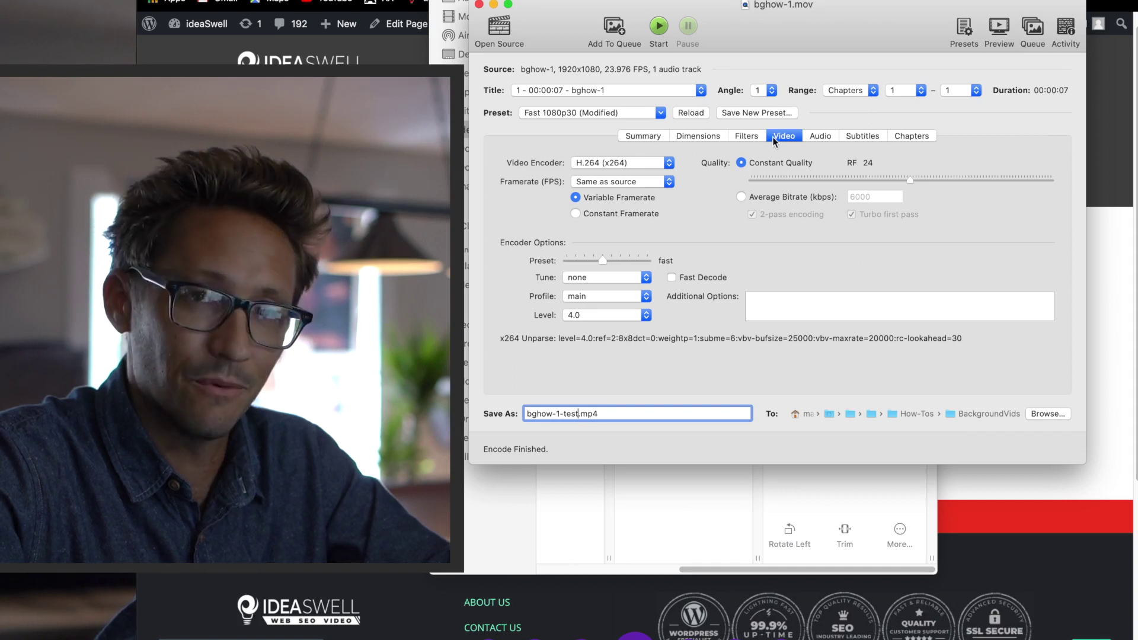
# In HandBrake, set the audio track to None and encode the clip at 700x394 as bghow-1-c2.mp4
pyautogui.click(812, 136)
pyautogui.click(609, 204)
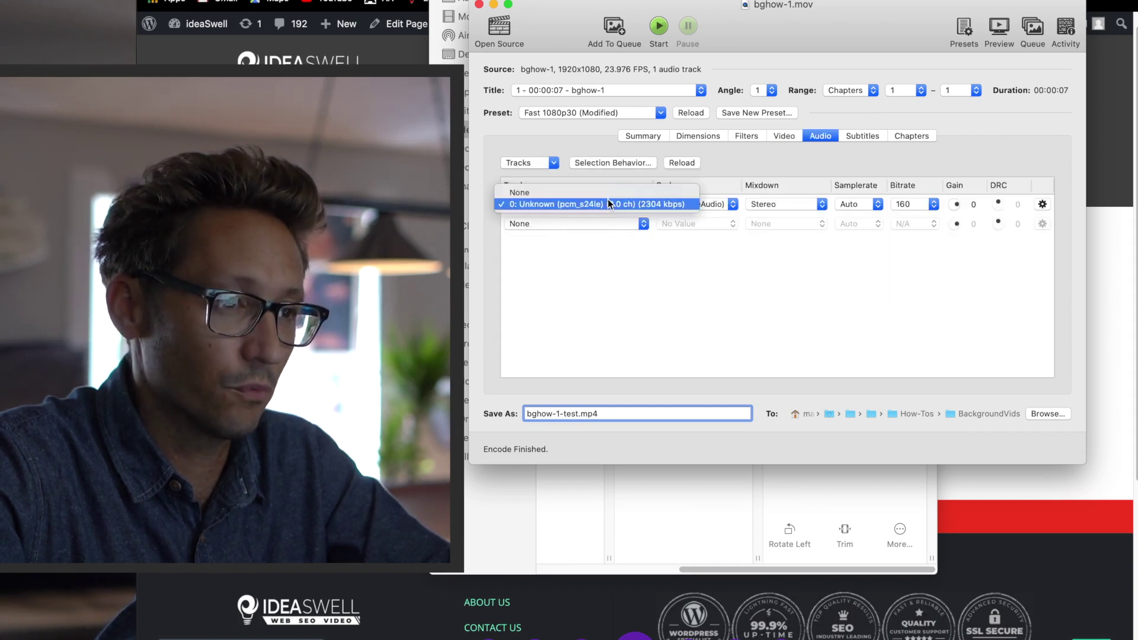
pyautogui.click(606, 191)
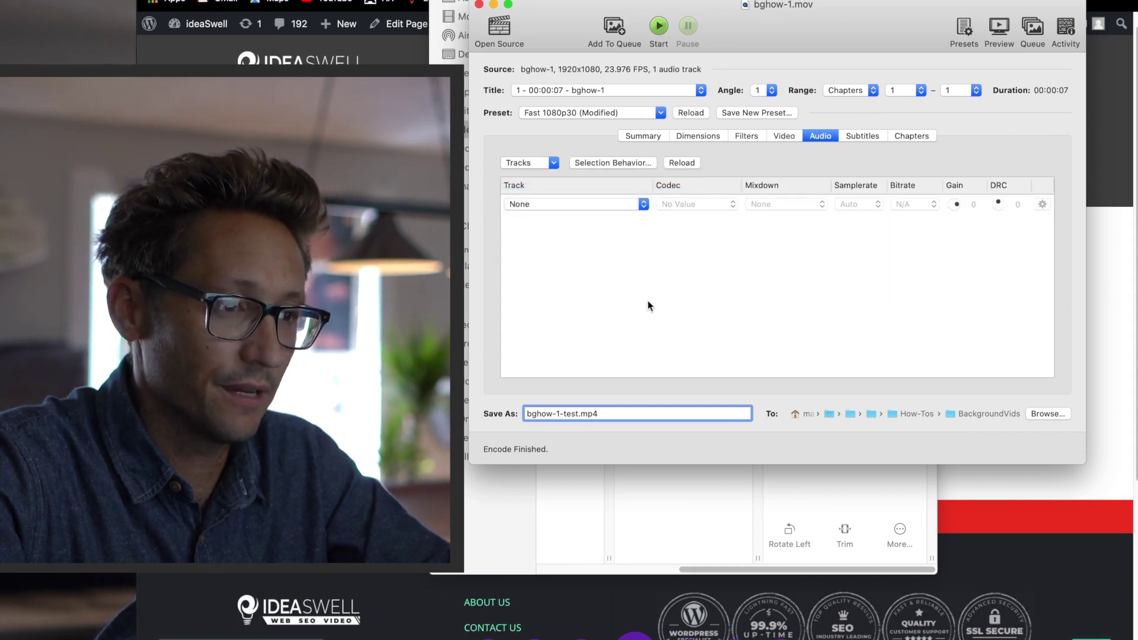
pyautogui.click(698, 136)
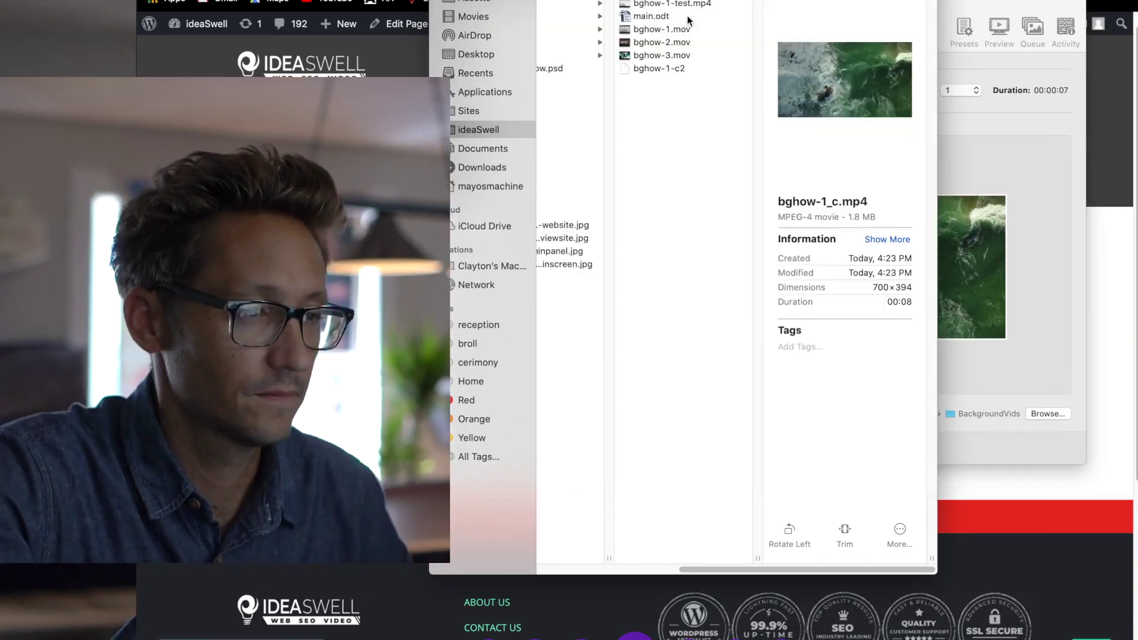
# Open bghow-1-c2.mp4 from Finder and play it to check the compressed video's quality
pyautogui.press('Down')
pyautogui.press('space')
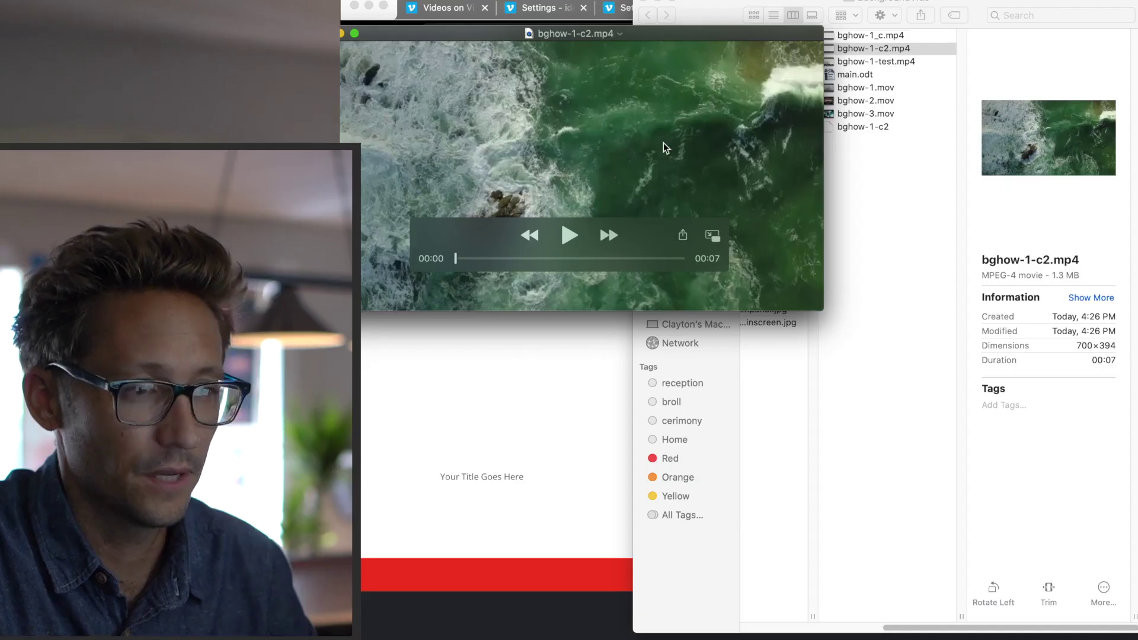
pyautogui.click(568, 235)
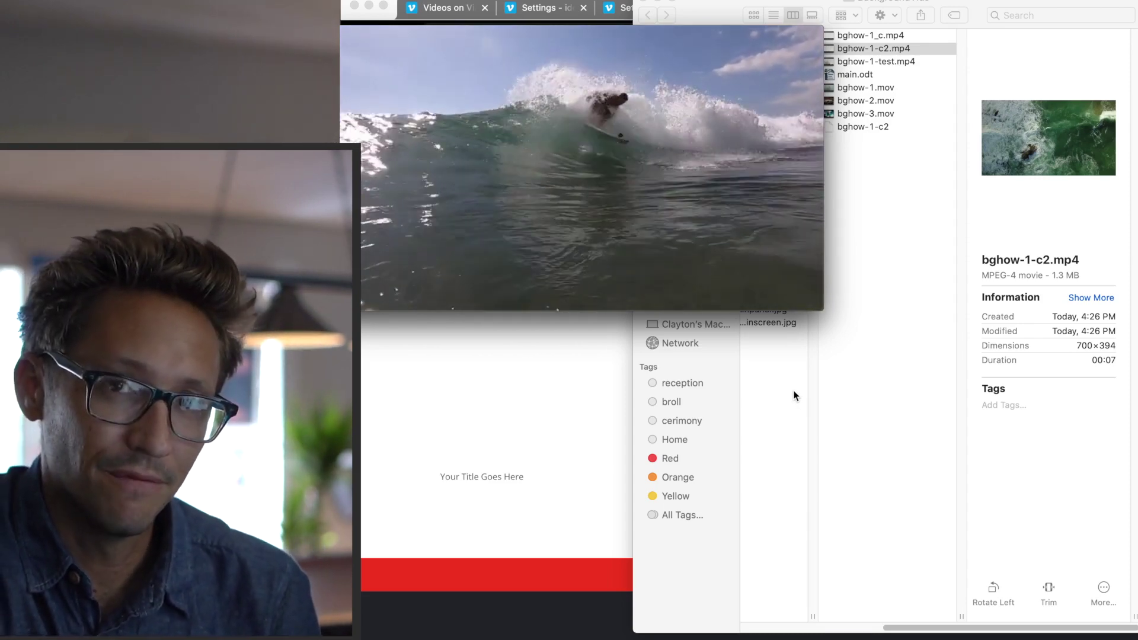
pyautogui.click(656, 267)
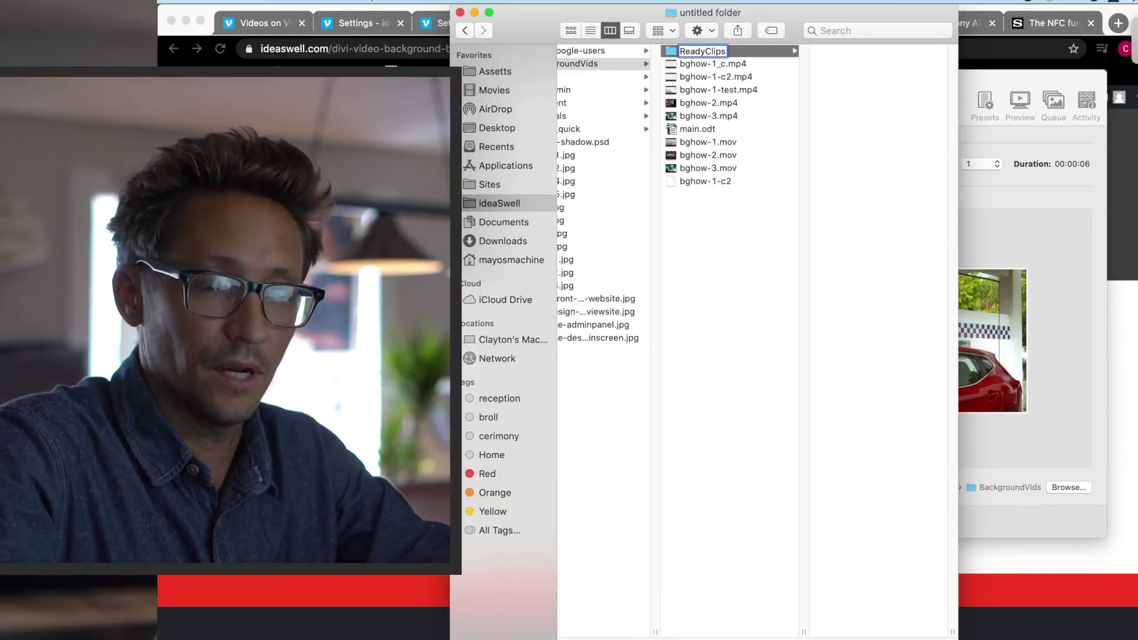
# Create a folder named ReadyClips in BackgroundVids and move bghow-1-c2.mp4, bghow-2.mp4 and bghow-3.mp4 into it
pyautogui.write('ReadyClips')
pyautogui.press('Return')
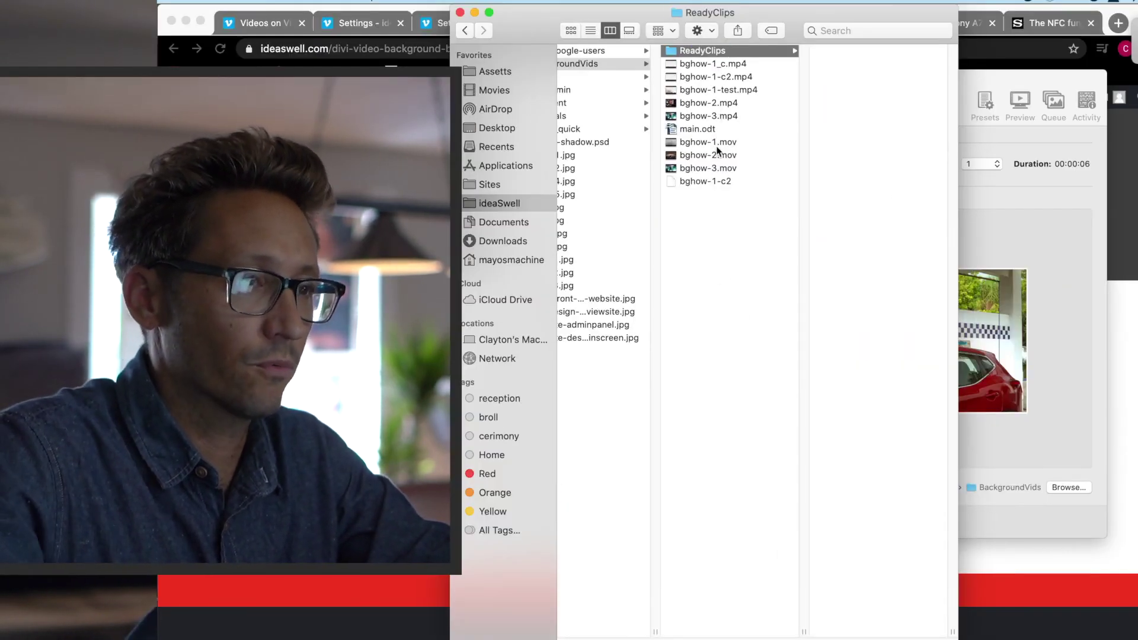
pyautogui.click(712, 66)
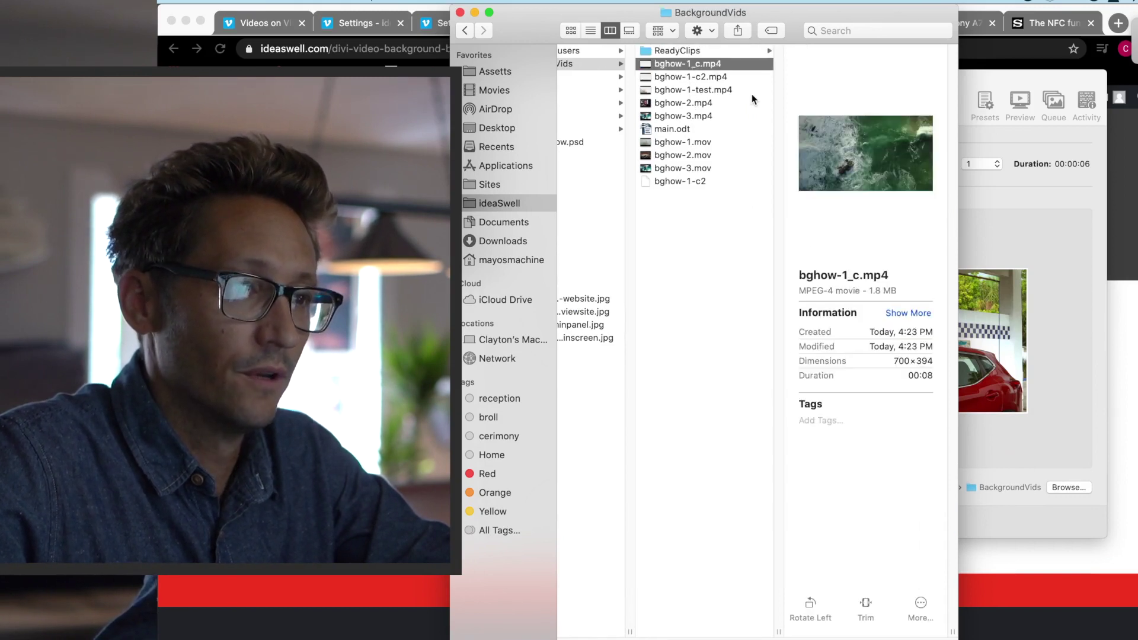
pyautogui.keyDown('shift'); pyautogui.click(723, 77); pyautogui.keyUp('shift')
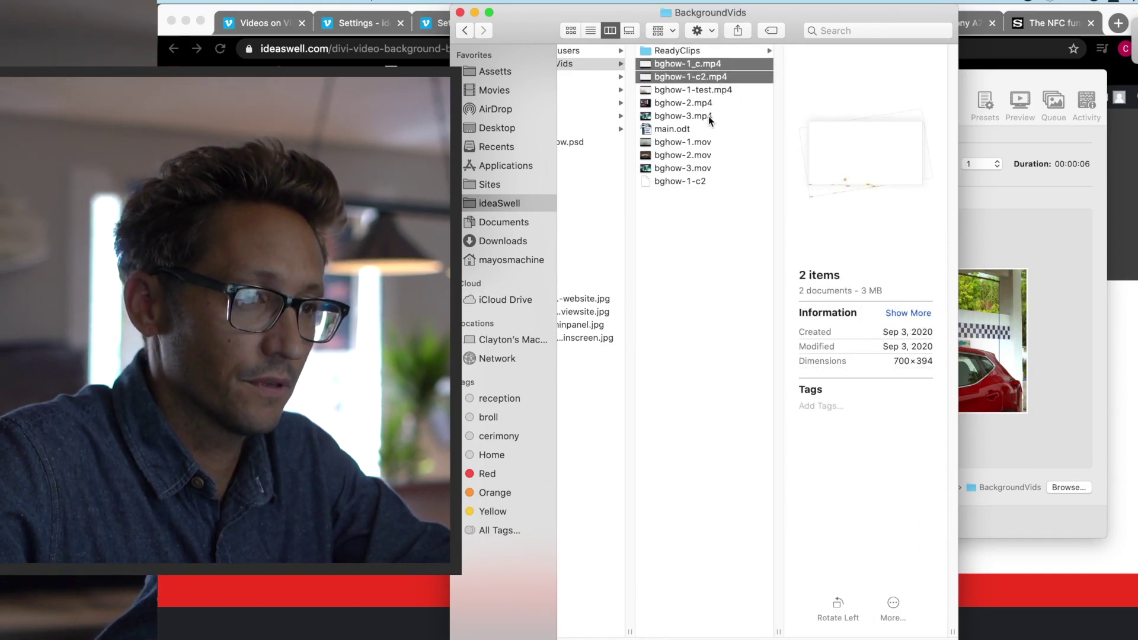
pyautogui.keyDown('super'); pyautogui.click(709, 116); pyautogui.keyUp('super')
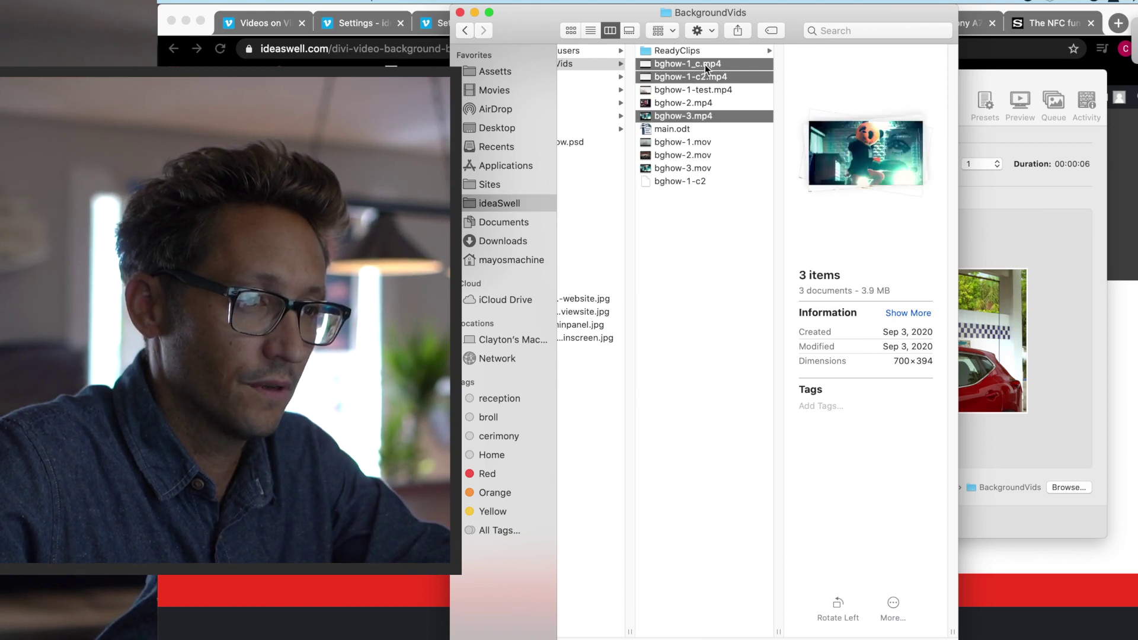
pyautogui.keyDown('super'); pyautogui.click(705, 65); pyautogui.keyUp('super')
pyautogui.keyDown('super'); pyautogui.click(704, 105); pyautogui.keyUp('super')
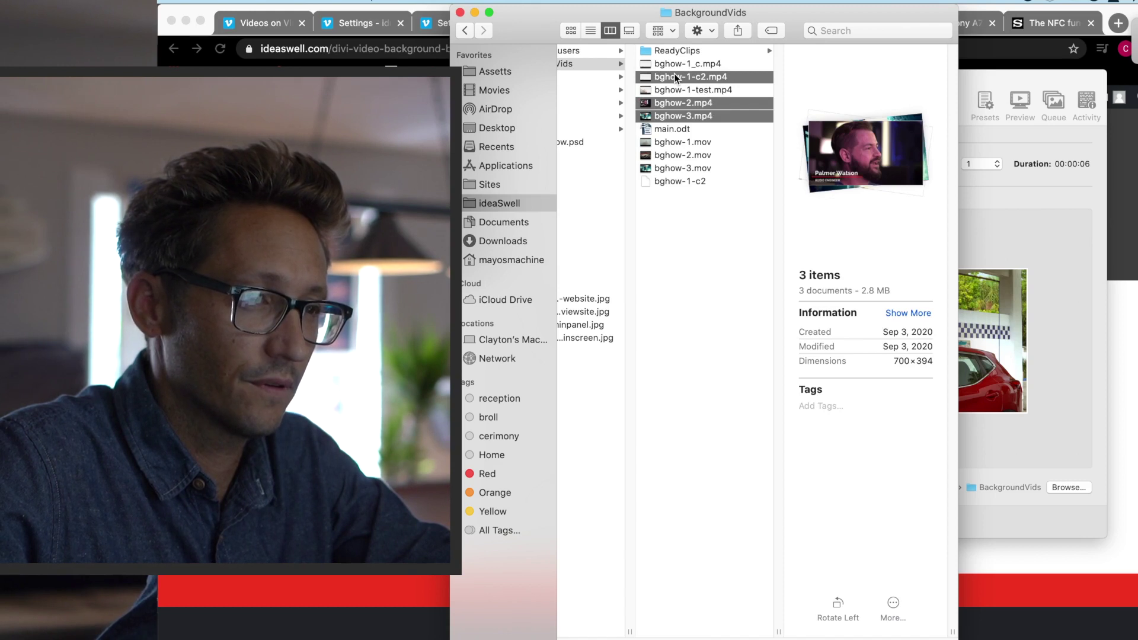
pyautogui.moveTo(674, 73); pyautogui.dragTo(672, 53)
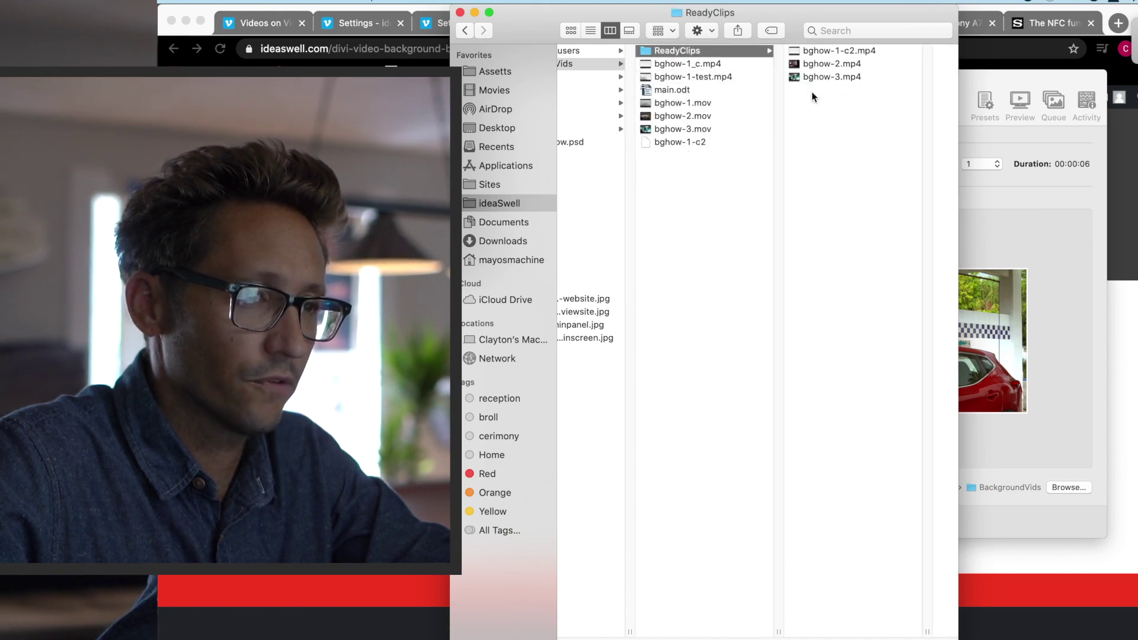
# Check the file details of the clips in the ReadyClips folder and close the Finder window
pyautogui.click(812, 71)
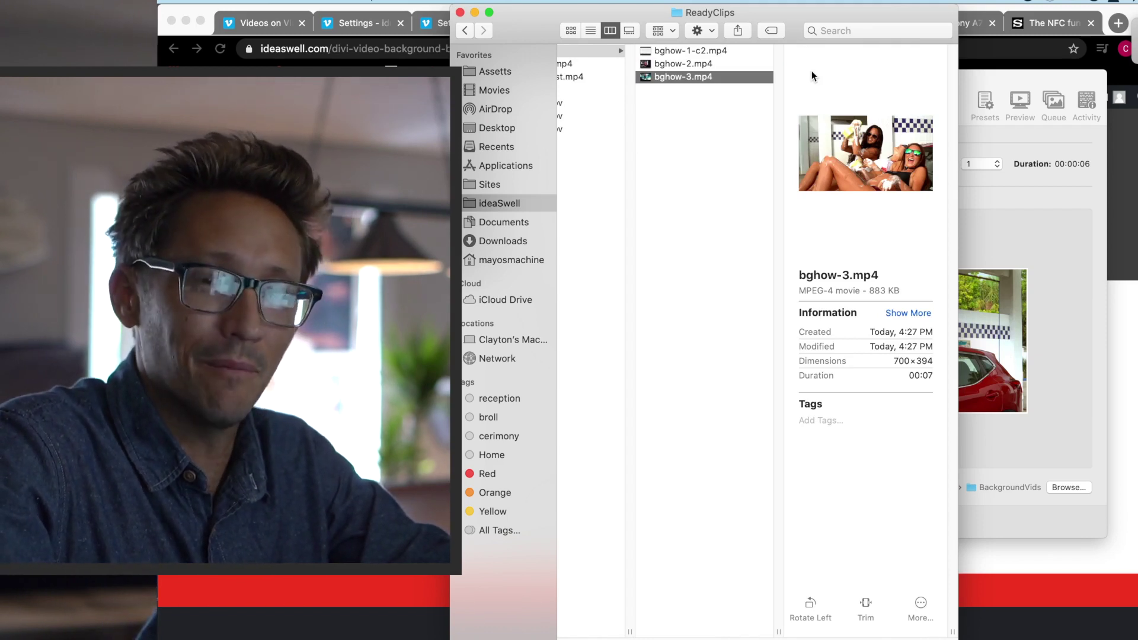
pyautogui.press('Up')
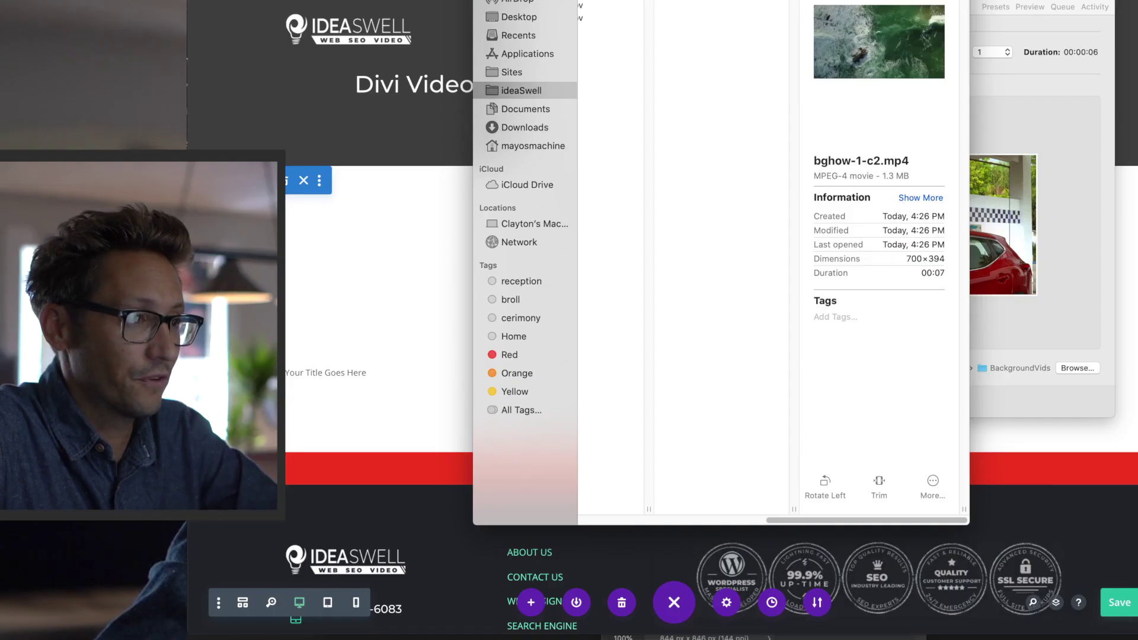
pyautogui.press('super+w')
# Switch to the Divi page in the browser and insert a row of three equal columns in the empty section
pyautogui.click(445, 271)
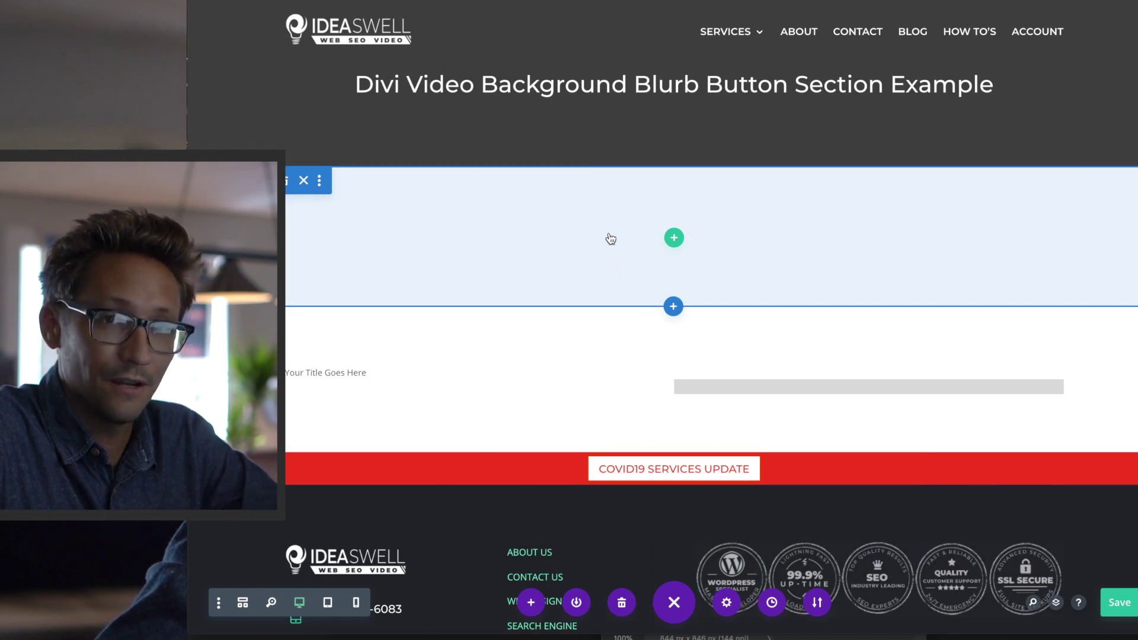
pyautogui.click(676, 238)
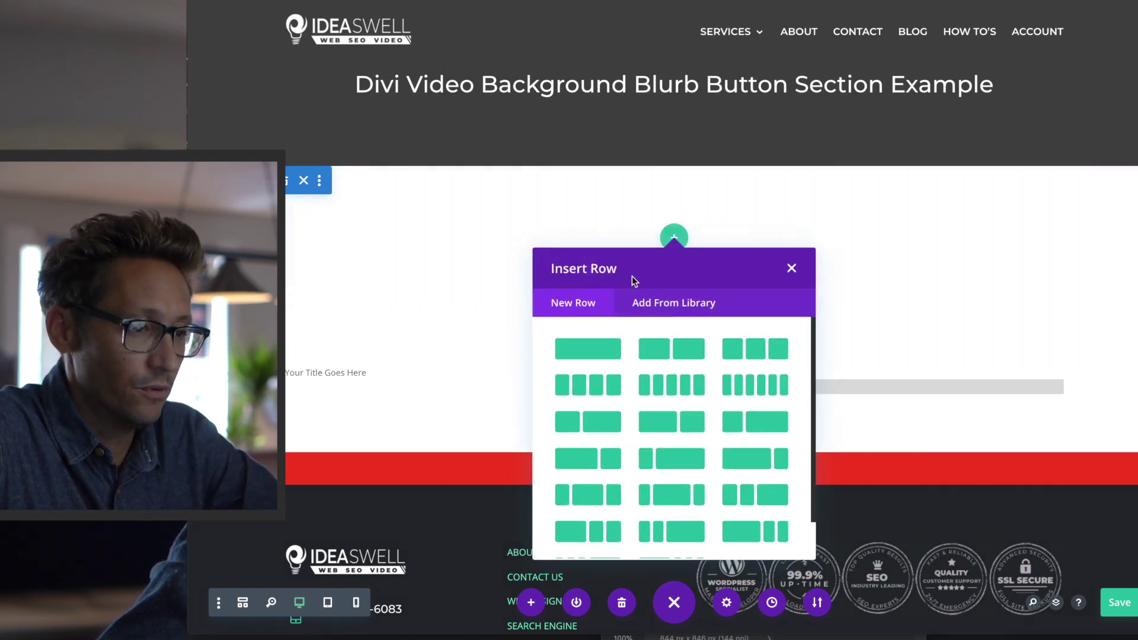
pyautogui.click(745, 347)
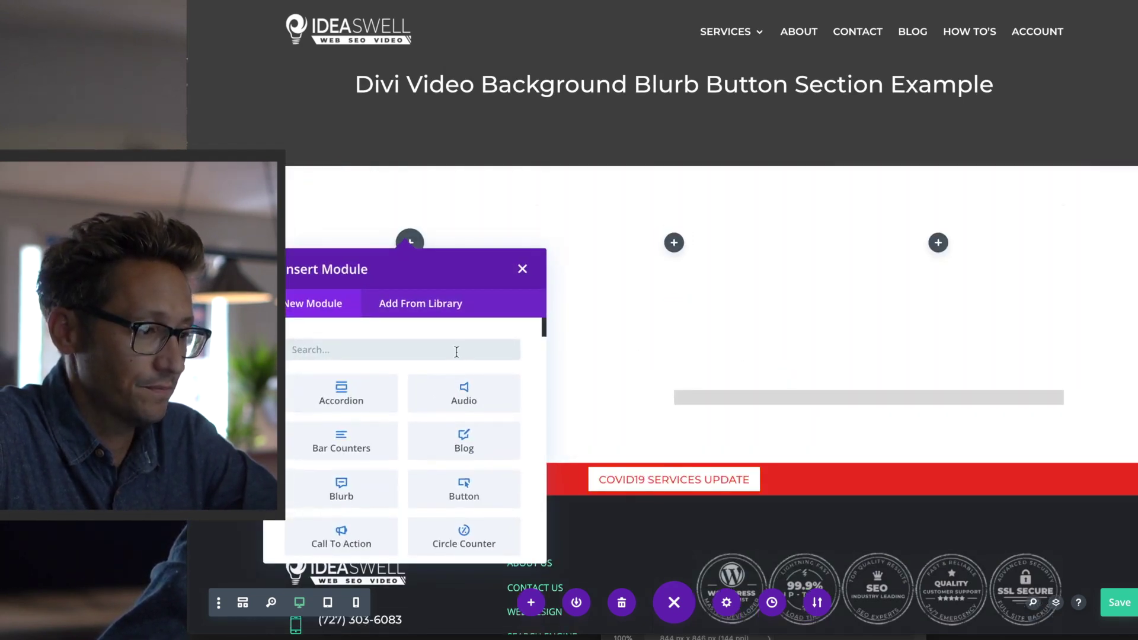
# Add a Button module to the row's first column and close its settings without changes
pyautogui.scroll(-5, 456, 352)
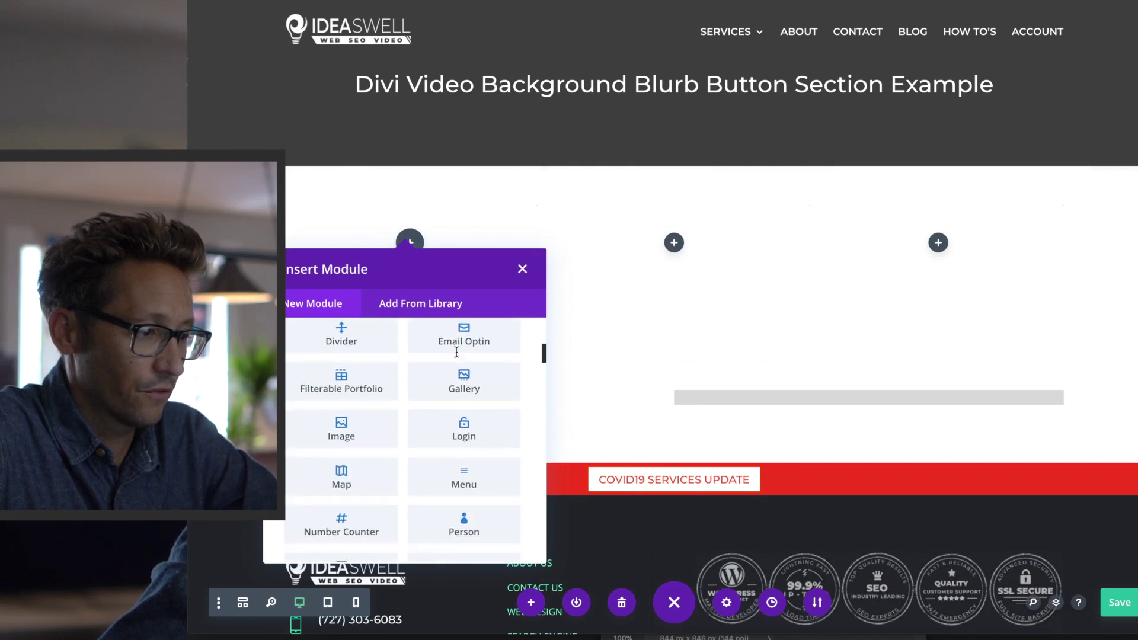
pyautogui.scroll(4, 457, 354)
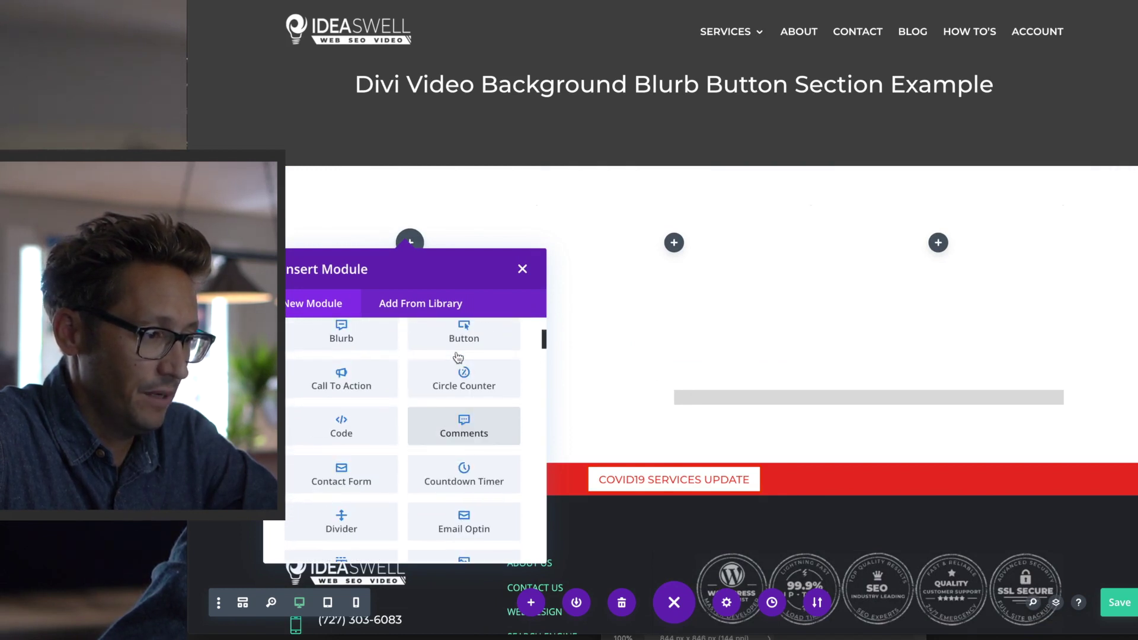
pyautogui.click(458, 339)
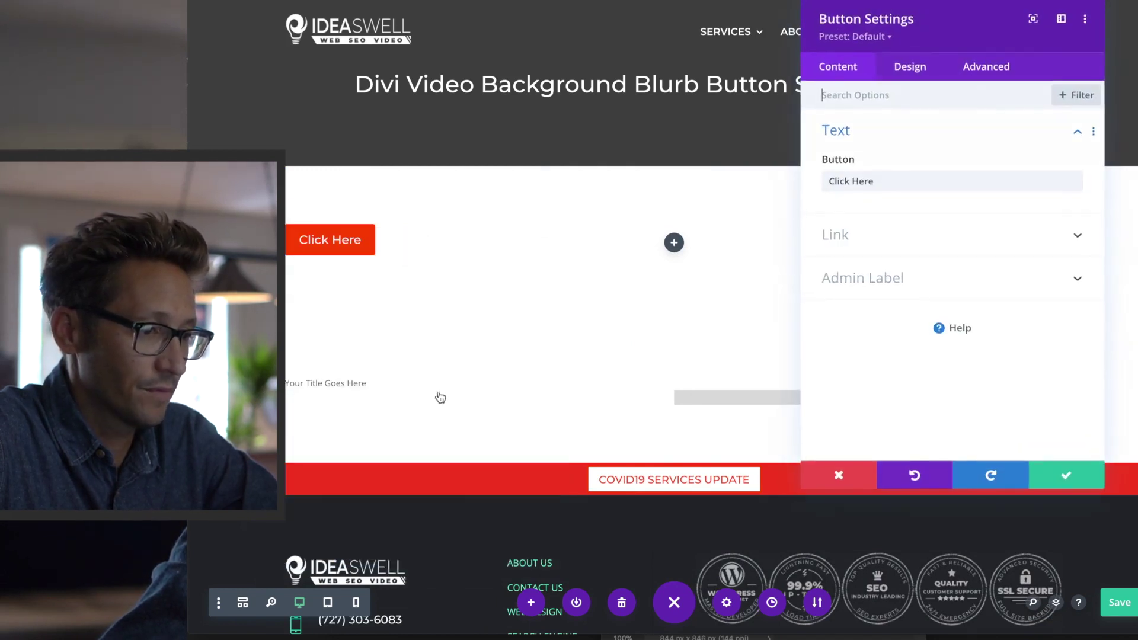
pyautogui.click(840, 481)
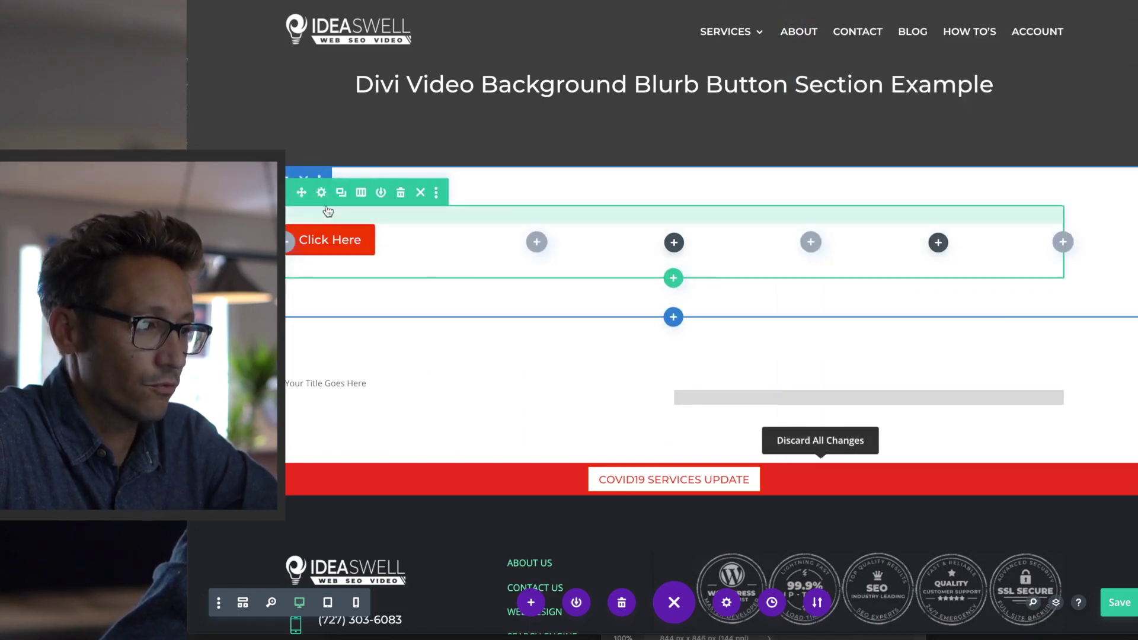
# Open the media library for the MP4 video background of the row's first column
pyautogui.click(320, 191)
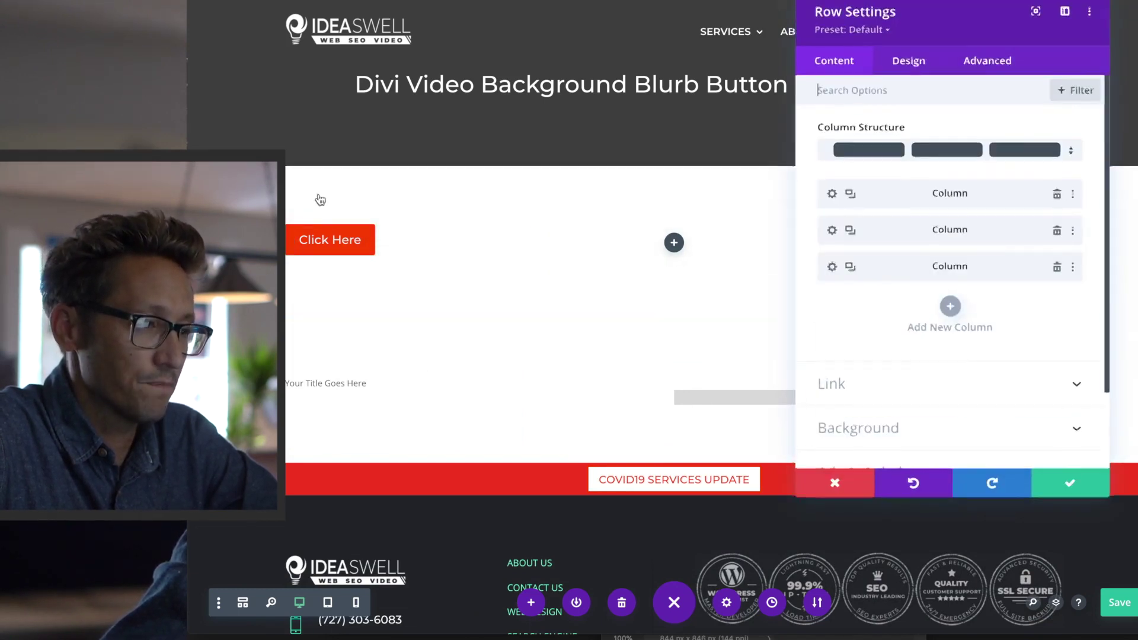
pyautogui.click(835, 197)
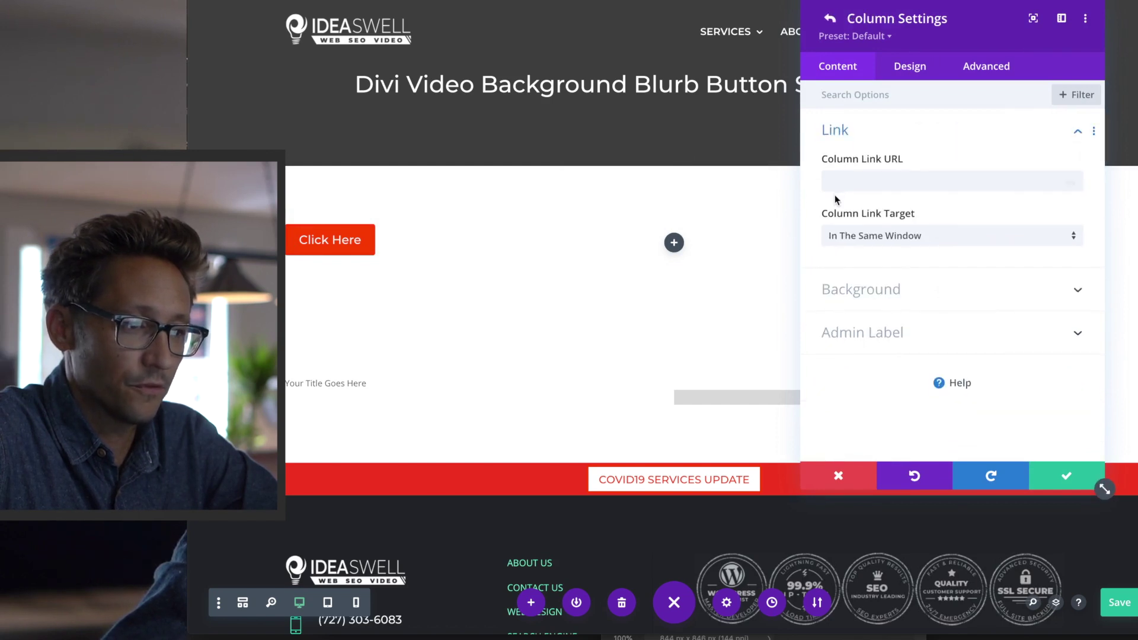
pyautogui.click(951, 290)
pyautogui.click(1038, 161)
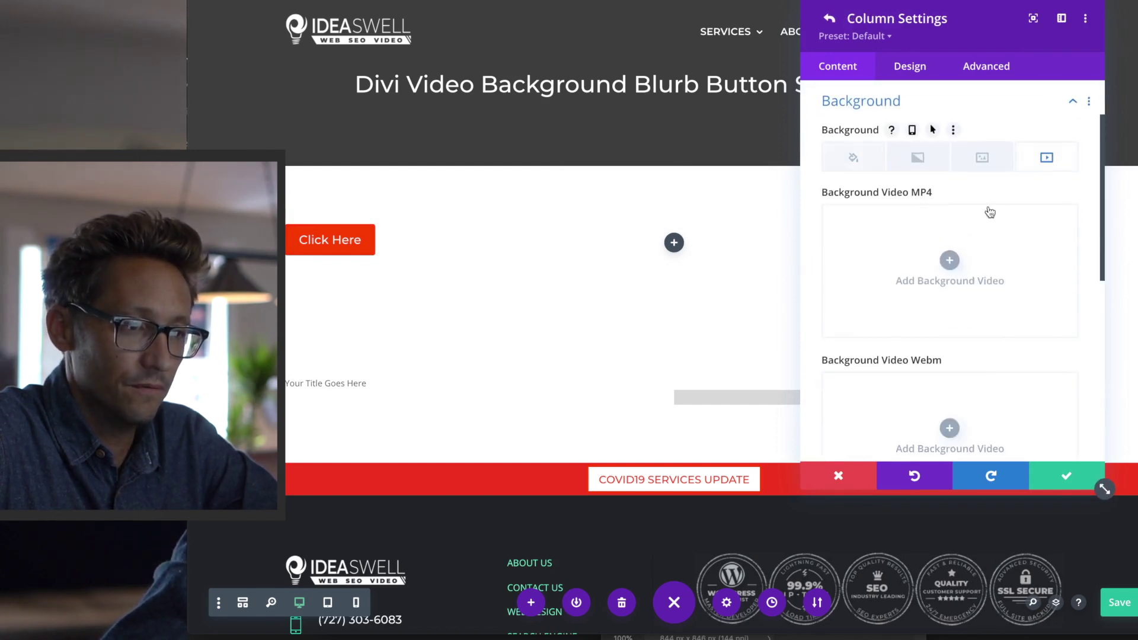
pyautogui.click(972, 237)
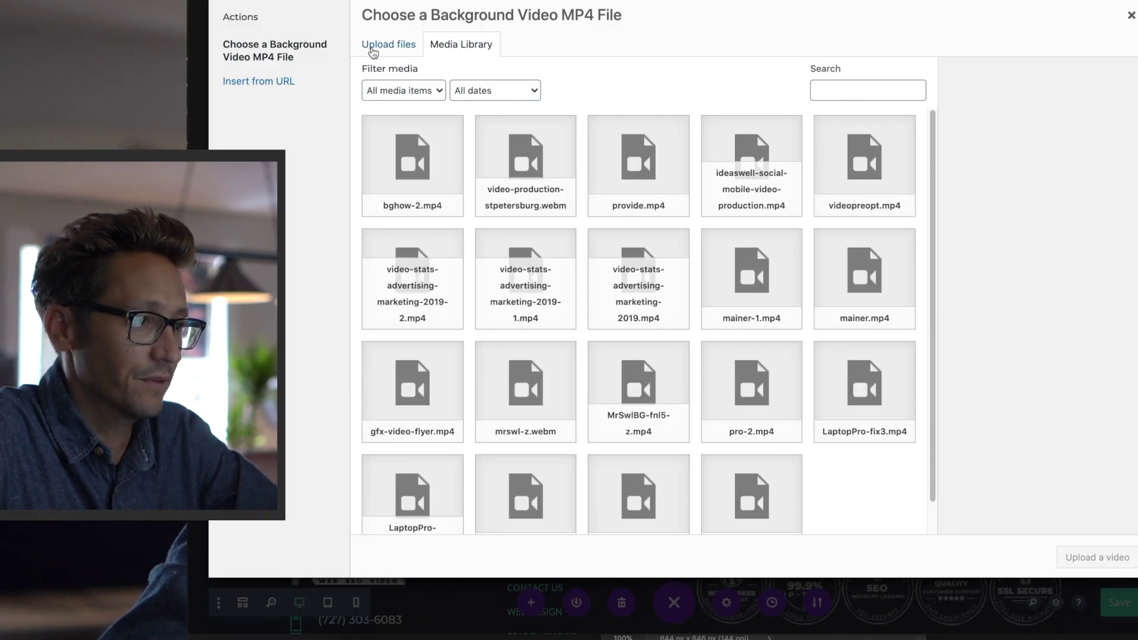
# Upload all clips from the ReadyClips folder and set bghow-3.mp4 as the first column's background video
pyautogui.click(373, 48)
pyautogui.click(729, 288)
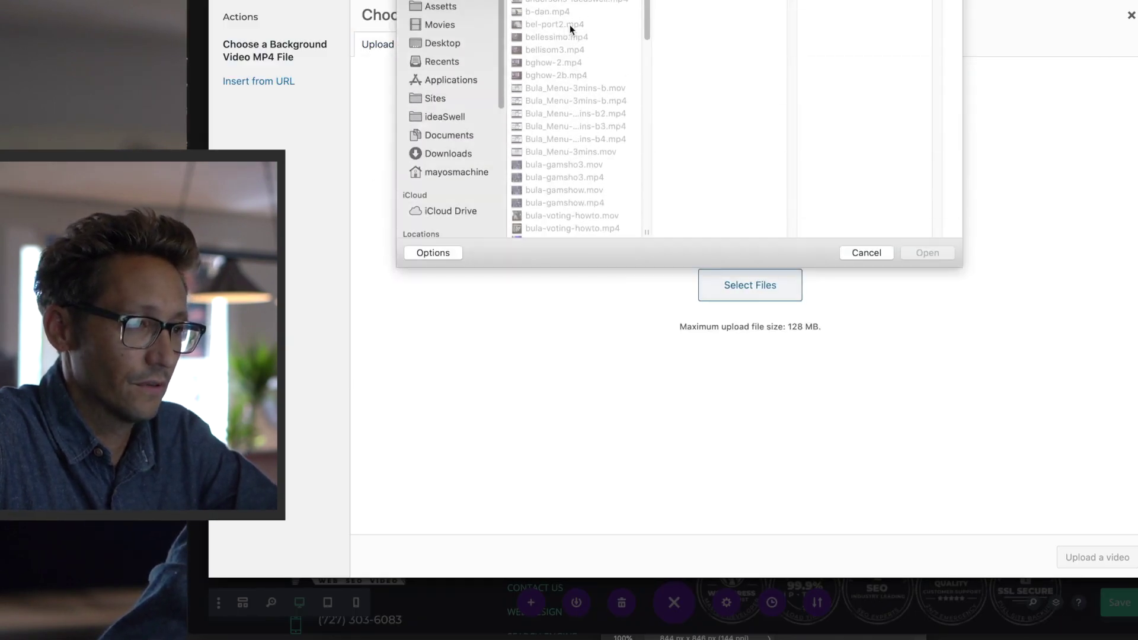
pyautogui.click(649, 22)
pyautogui.click(656, 61)
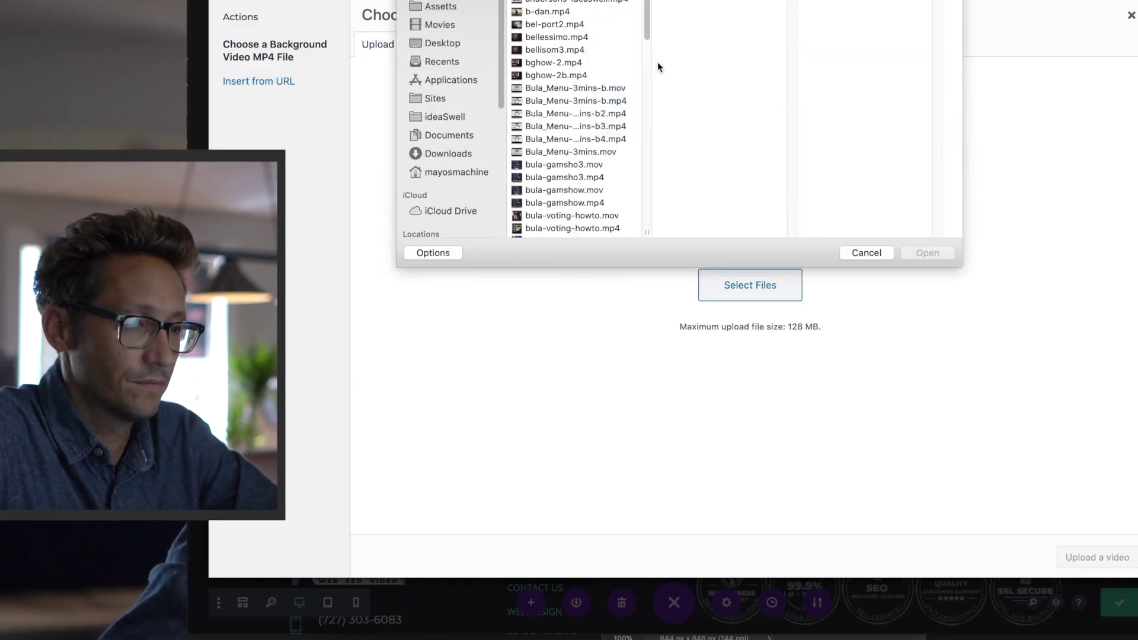
pyautogui.click(841, 75)
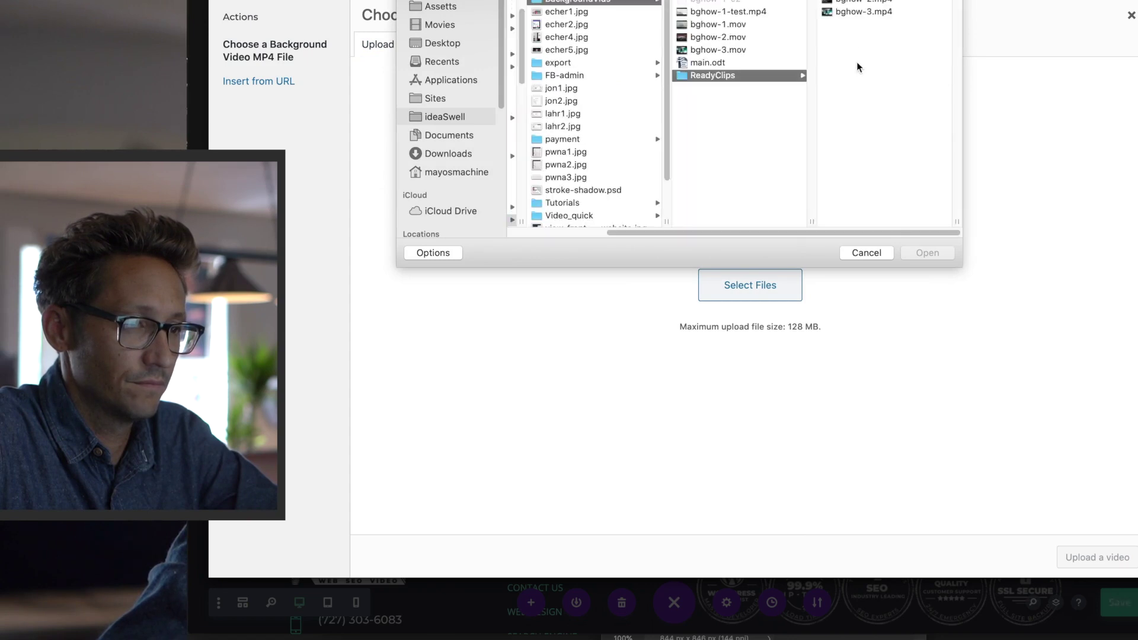
pyautogui.press('super+a')
pyautogui.click(926, 252)
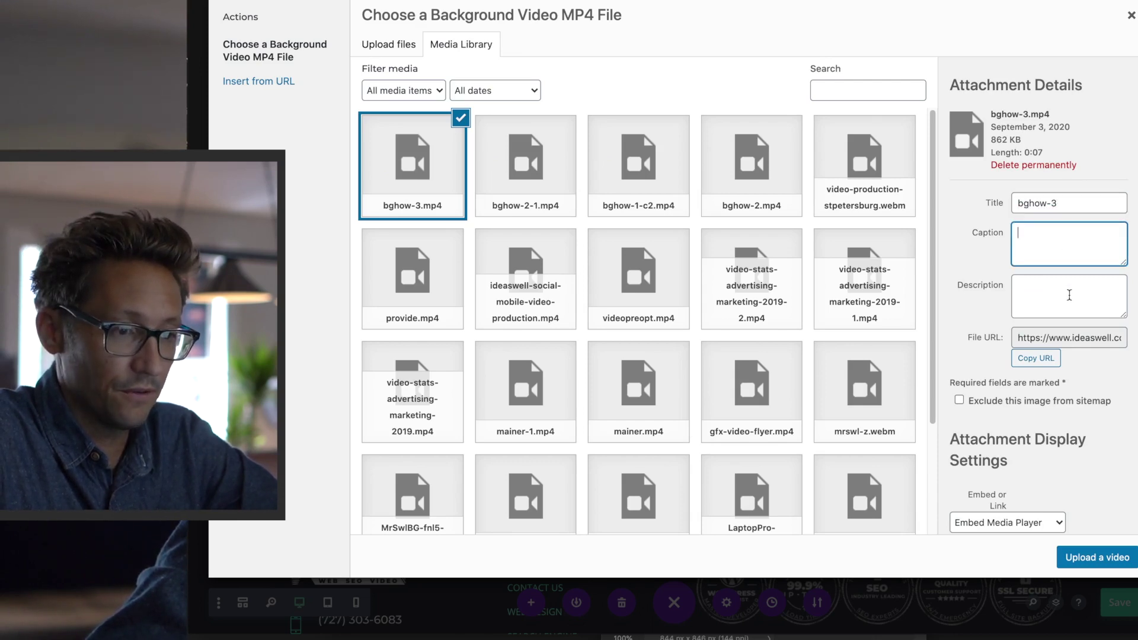
pyautogui.click(1103, 563)
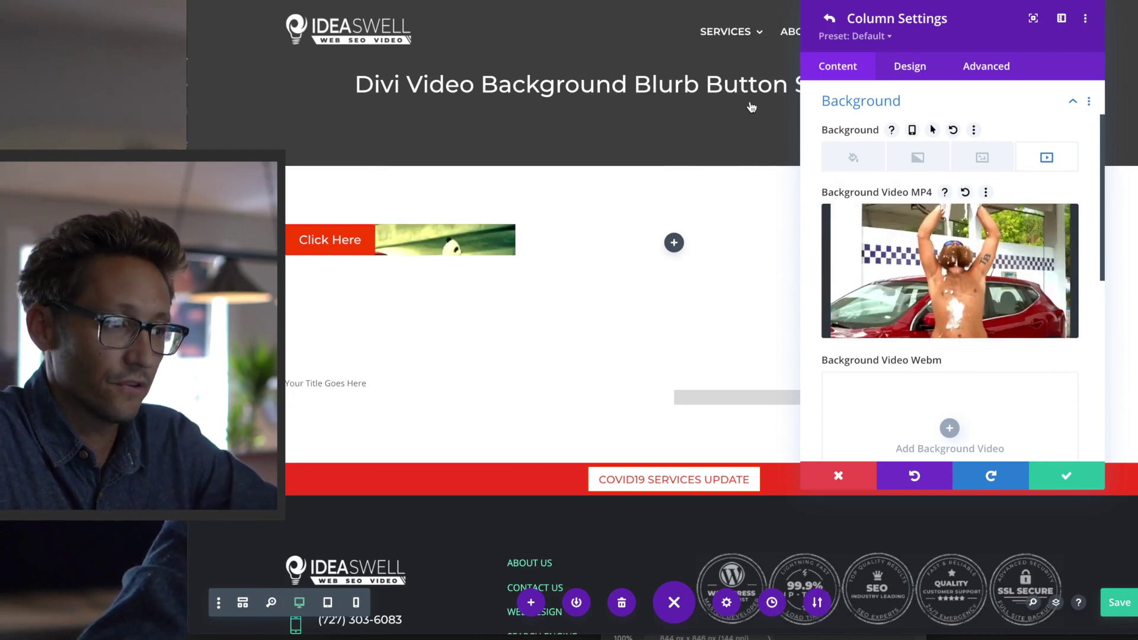
# Set the first column's top and bottom padding to 50px and save the row settings
pyautogui.click(899, 70)
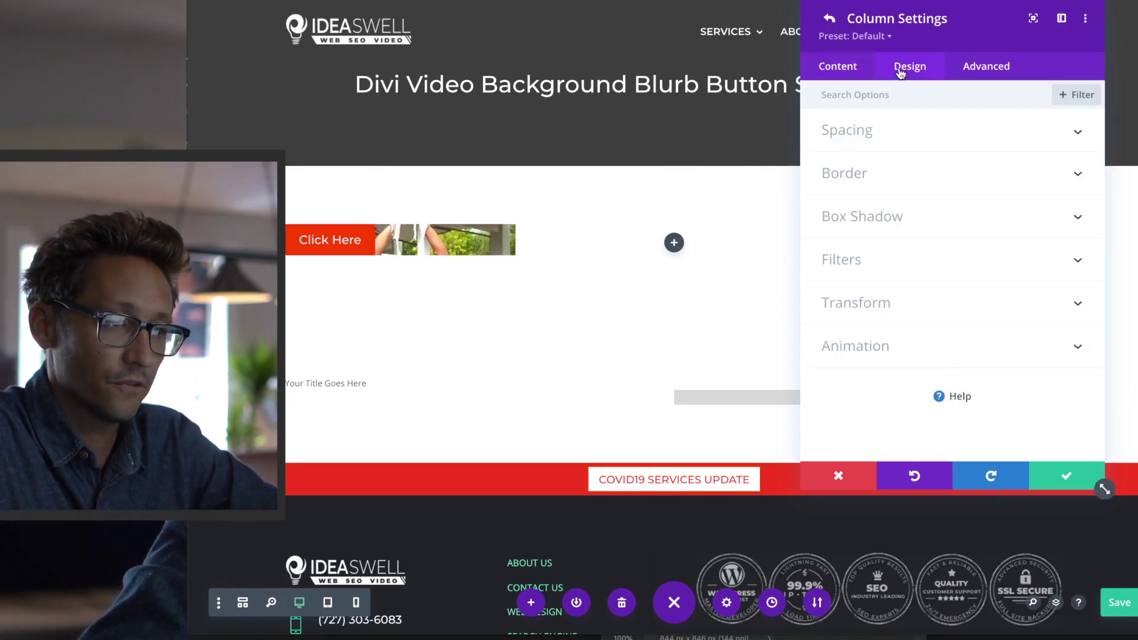
pyautogui.click(903, 140)
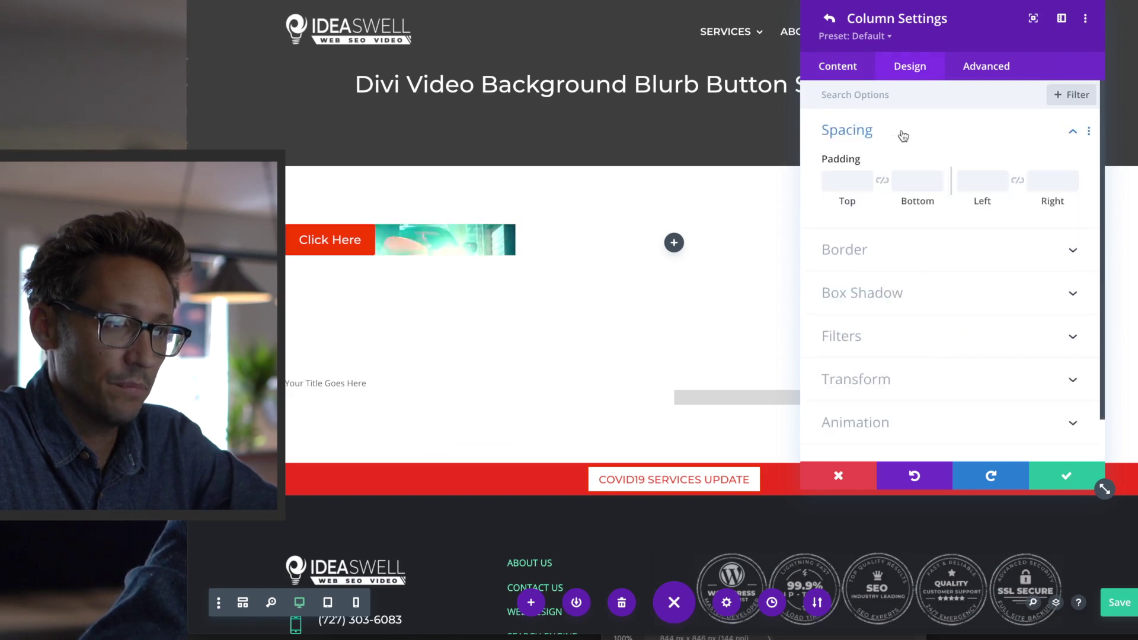
pyautogui.scroll(-1, 902, 332)
pyautogui.scroll(1, 901, 325)
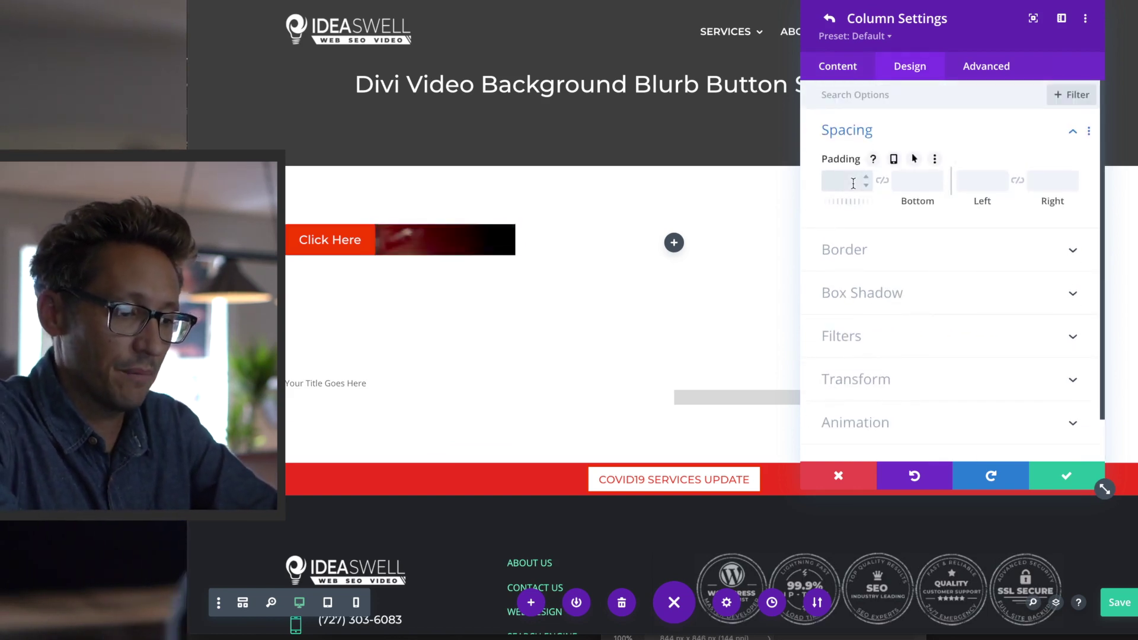
pyautogui.write('0')
pyautogui.press('Tab')
pyautogui.write('50')
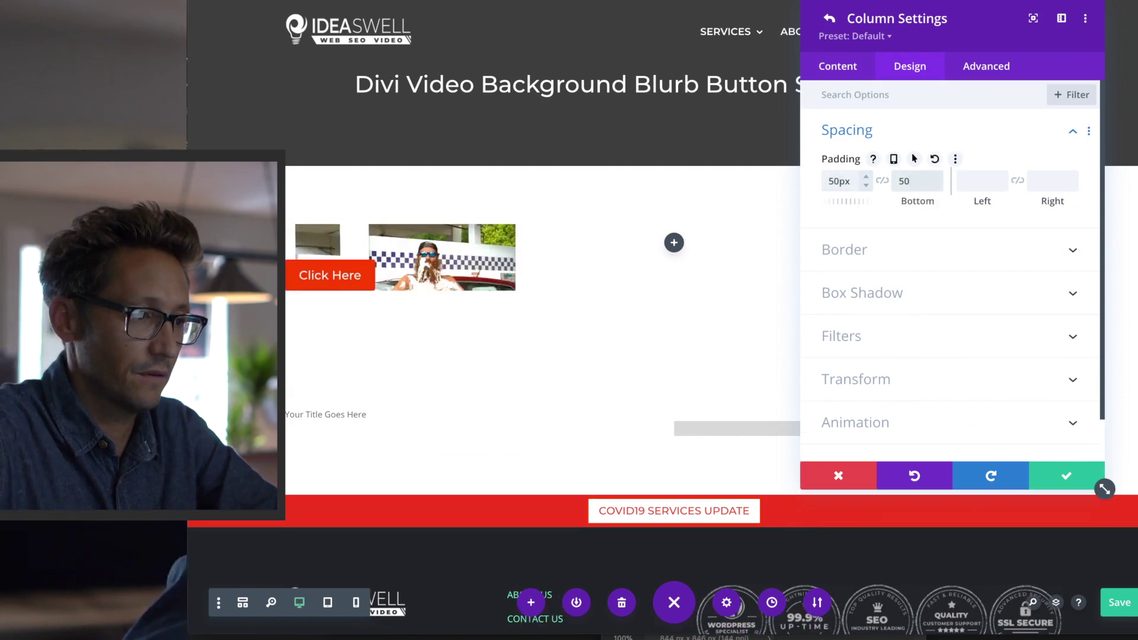
pyautogui.press('Tab')
pyautogui.click(829, 19)
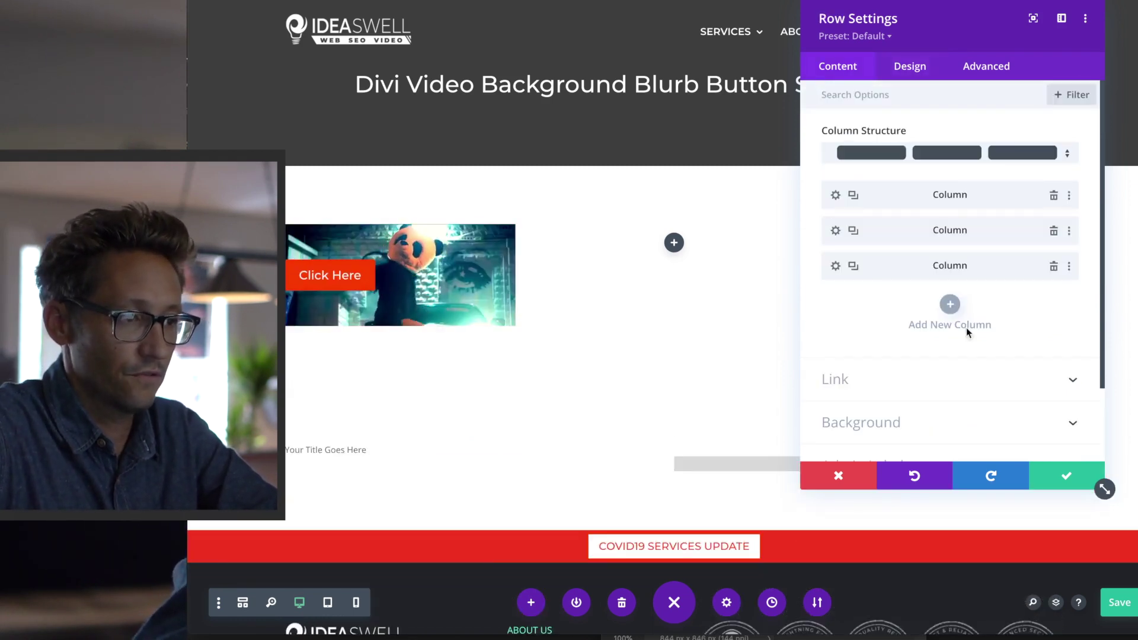
pyautogui.click(1055, 480)
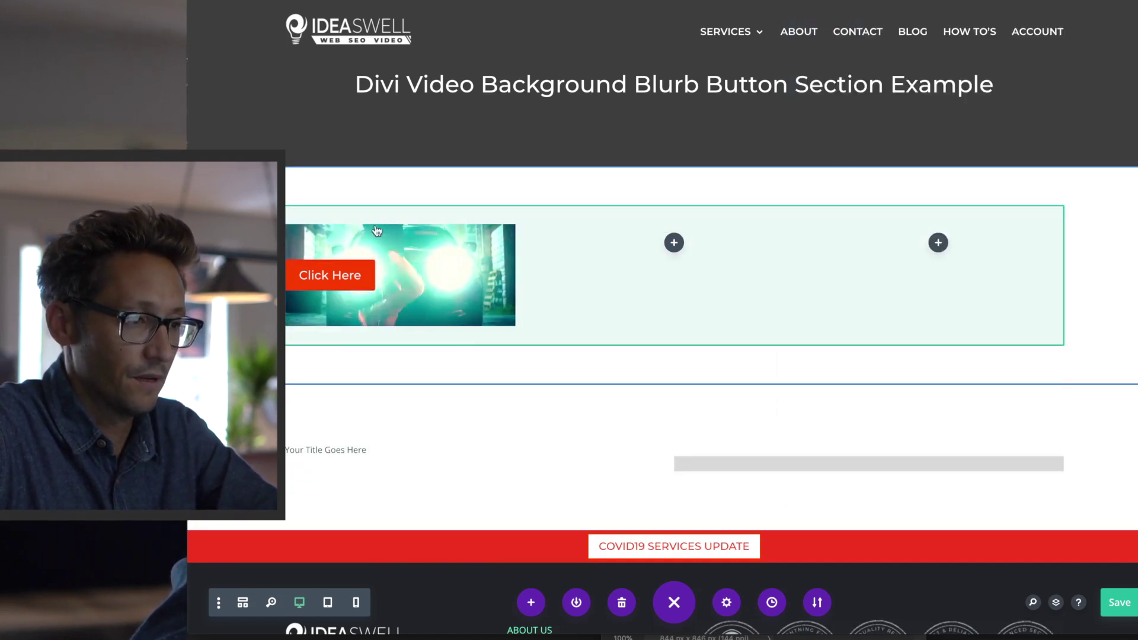
# Set bghow-2-1.mp4 from the media library as the MP4 background video of the row's second column
pyautogui.click(325, 220)
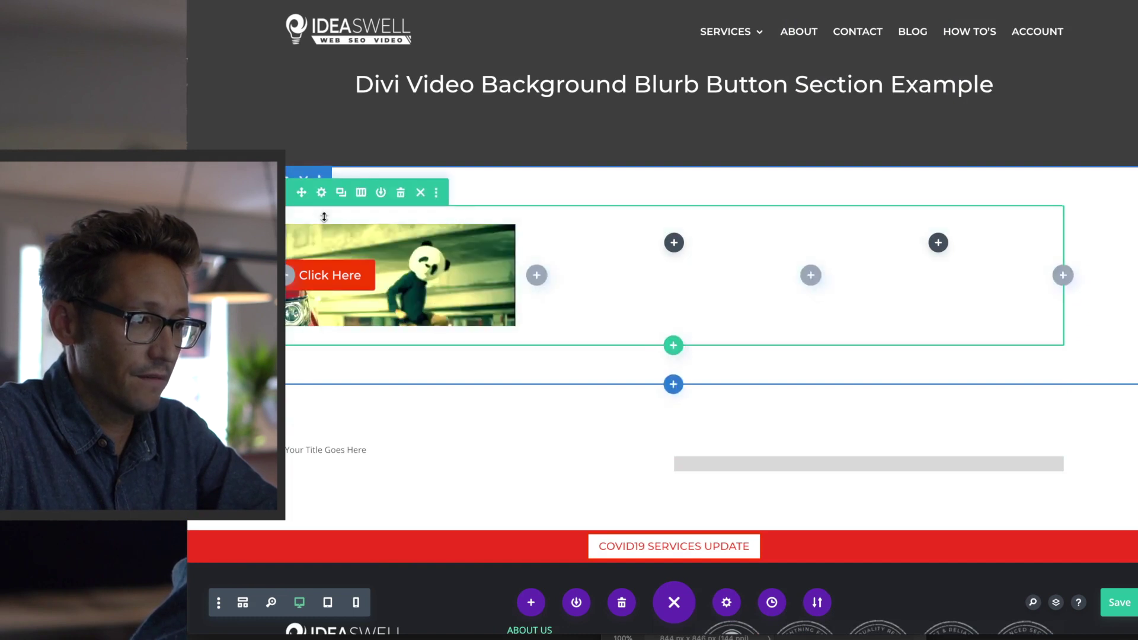
pyautogui.click(322, 195)
pyautogui.click(849, 230)
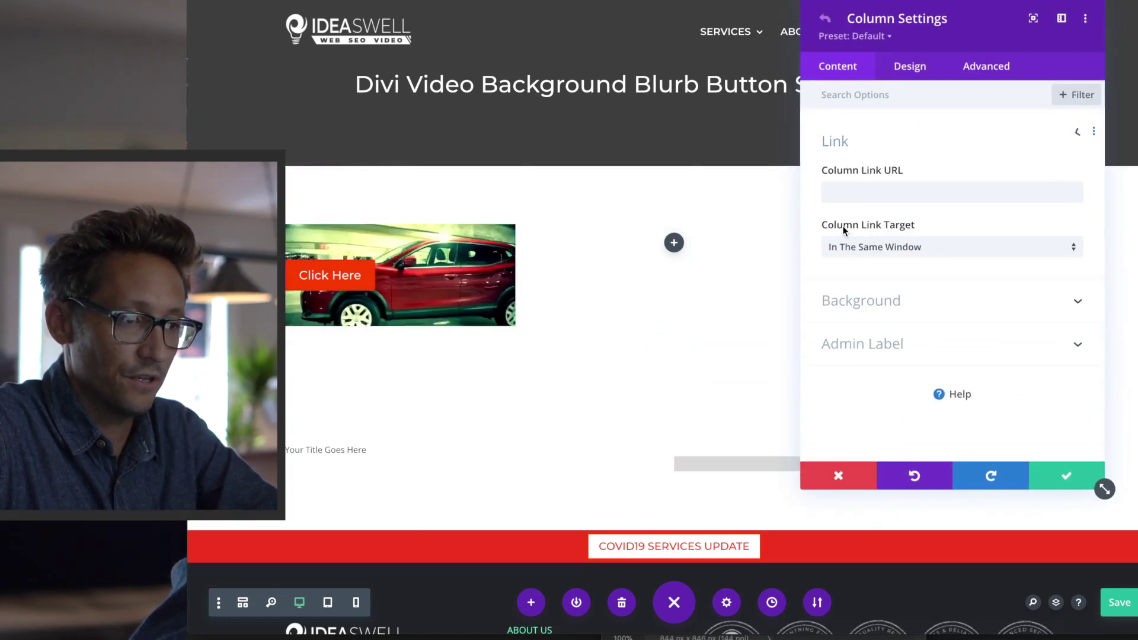
pyautogui.click(900, 308)
pyautogui.click(1044, 158)
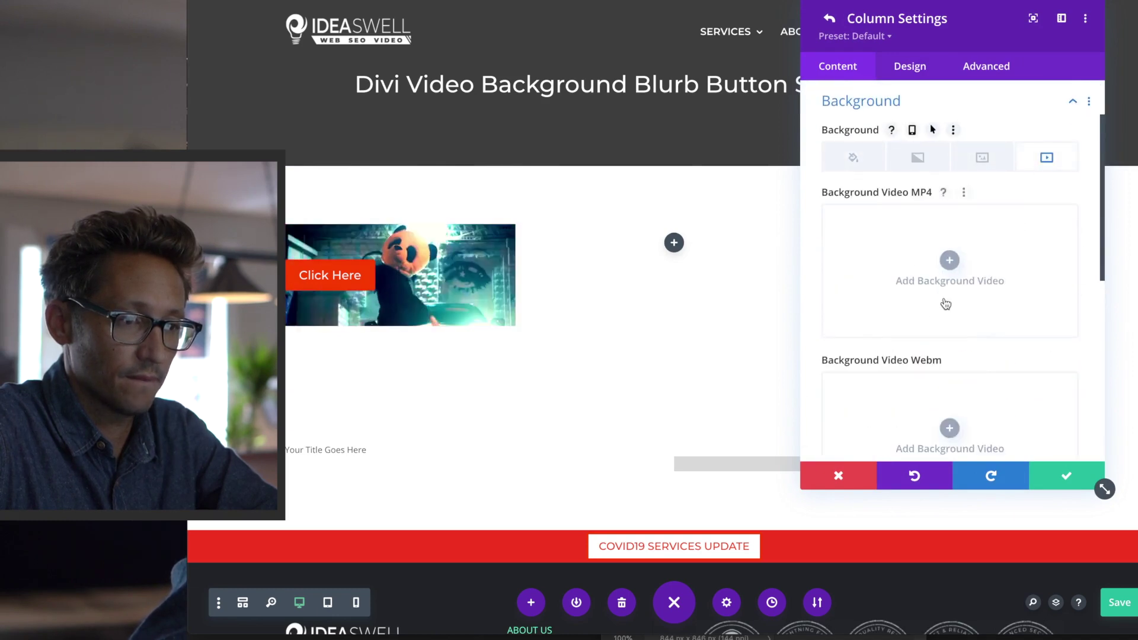
pyautogui.click(945, 304)
pyautogui.click(548, 169)
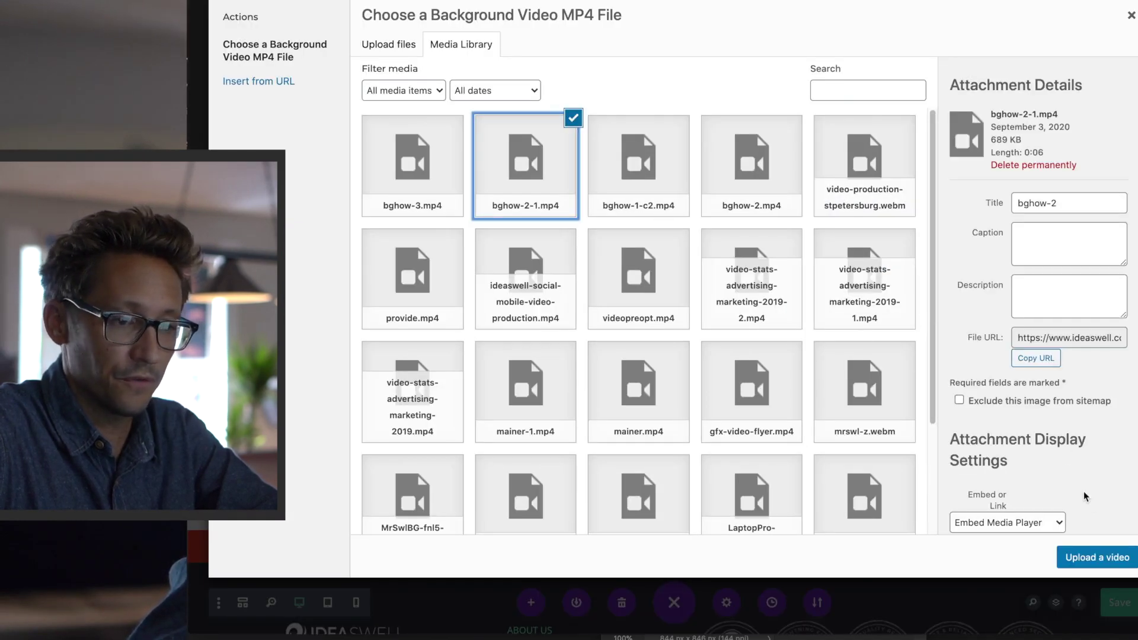
pyautogui.click(1092, 569)
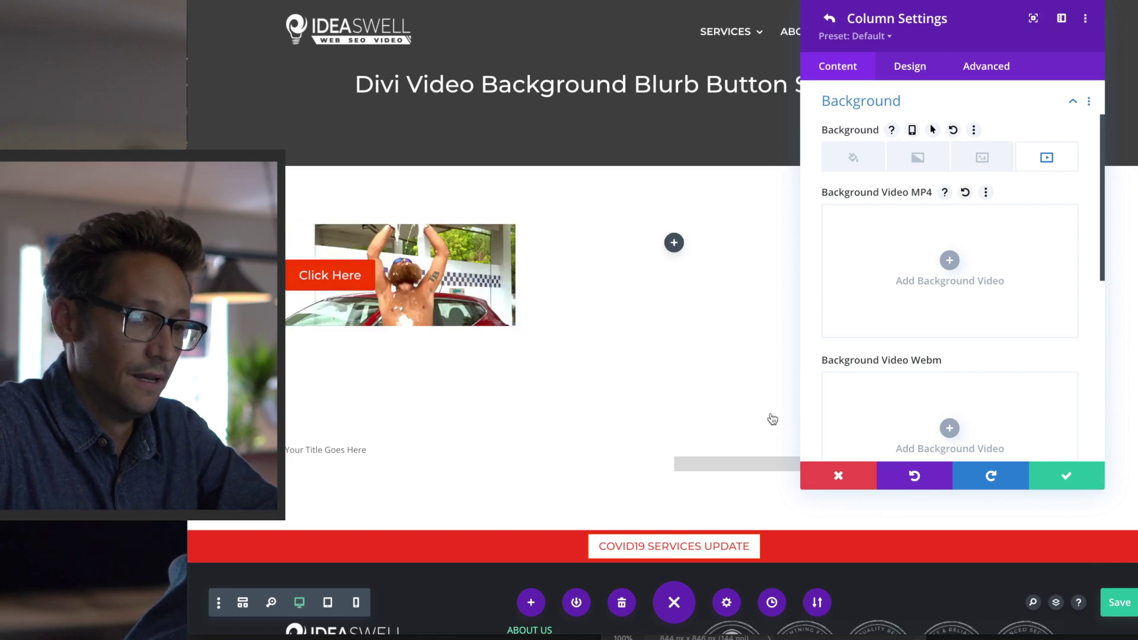
pyautogui.click(1066, 473)
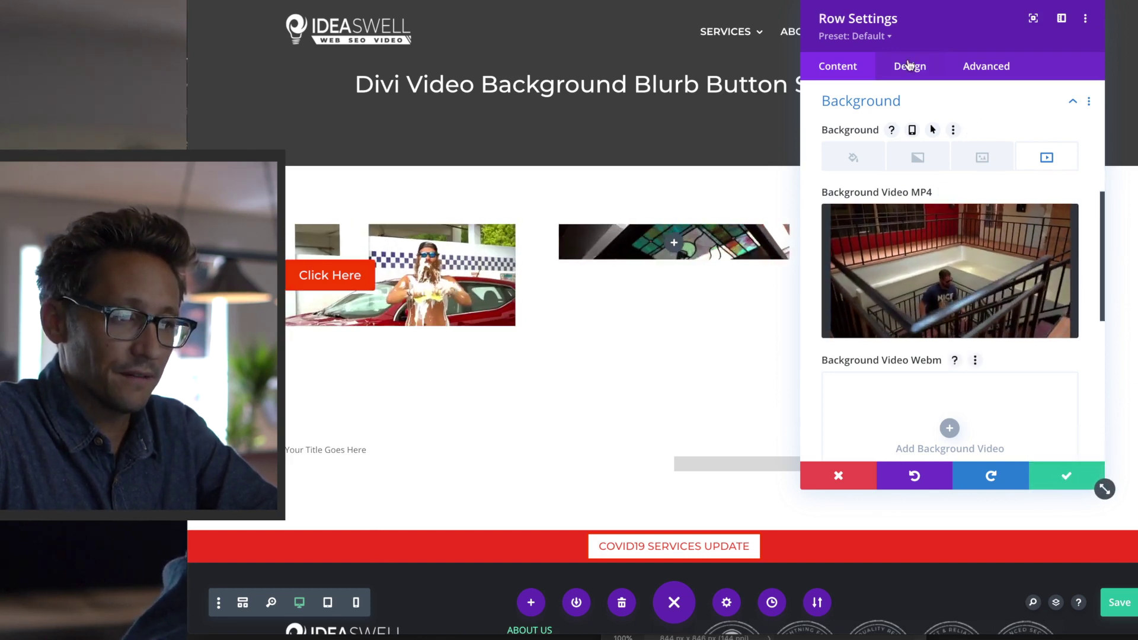
pyautogui.click(1057, 477)
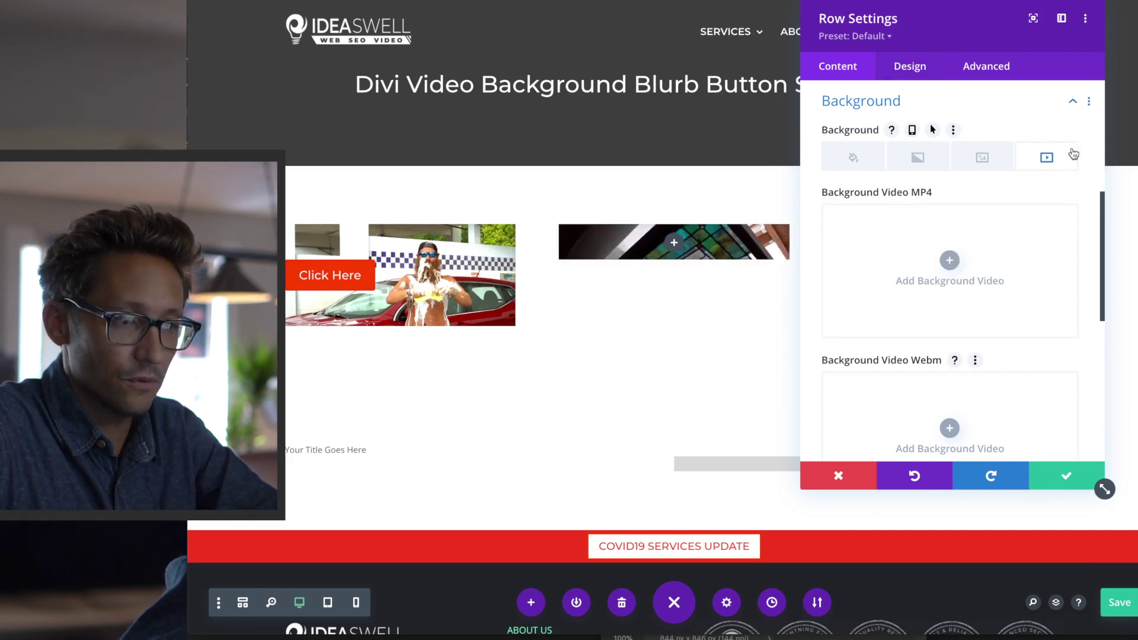
pyautogui.click(1088, 101)
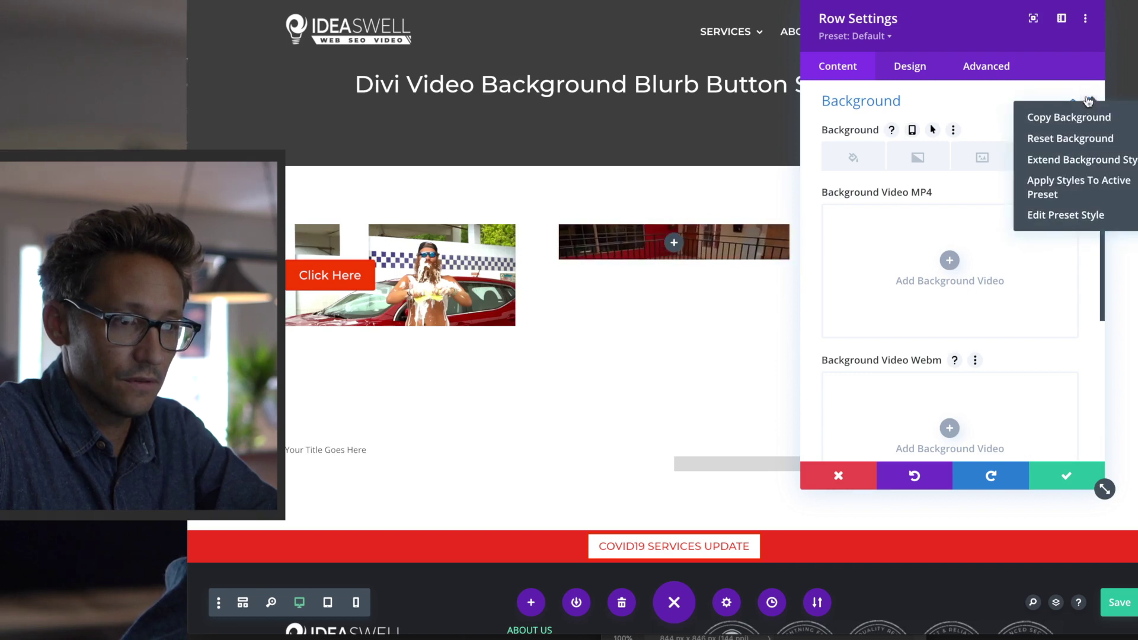
pyautogui.click(973, 109)
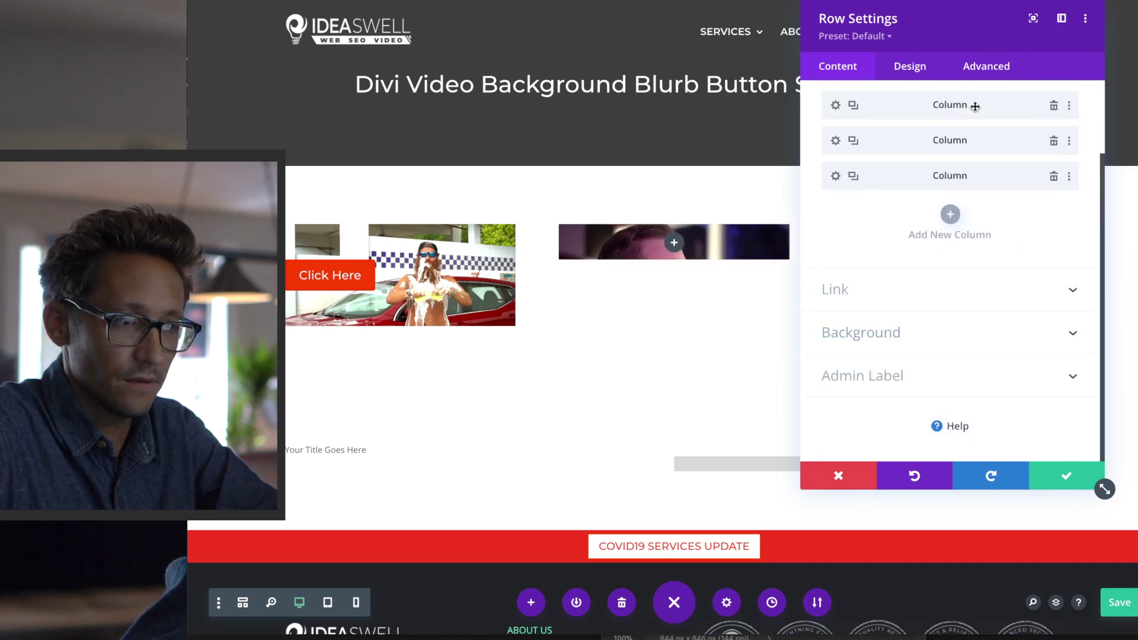
pyautogui.click(835, 105)
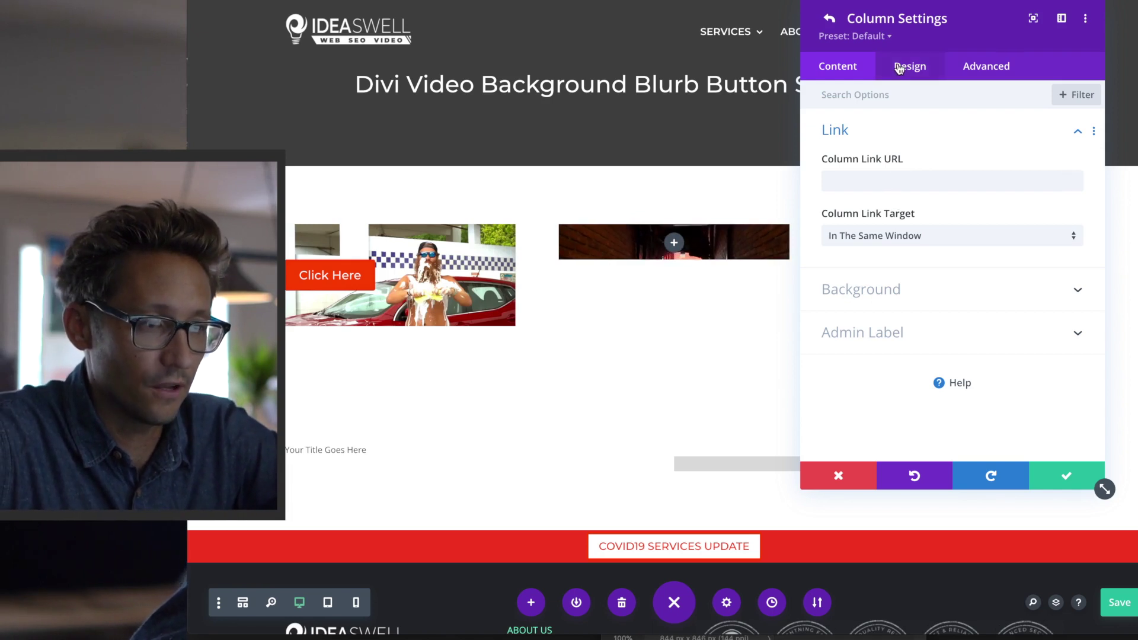
pyautogui.click(827, 22)
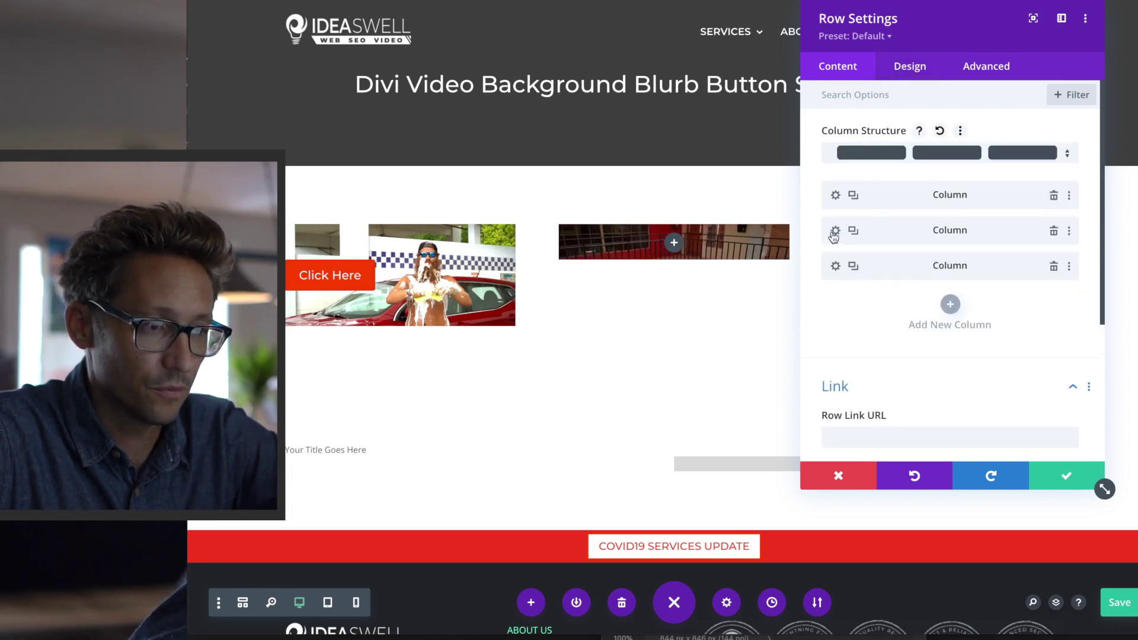
# Set the second column's top and bottom padding to 50px and confirm the column settings
pyautogui.click(834, 231)
pyautogui.click(862, 144)
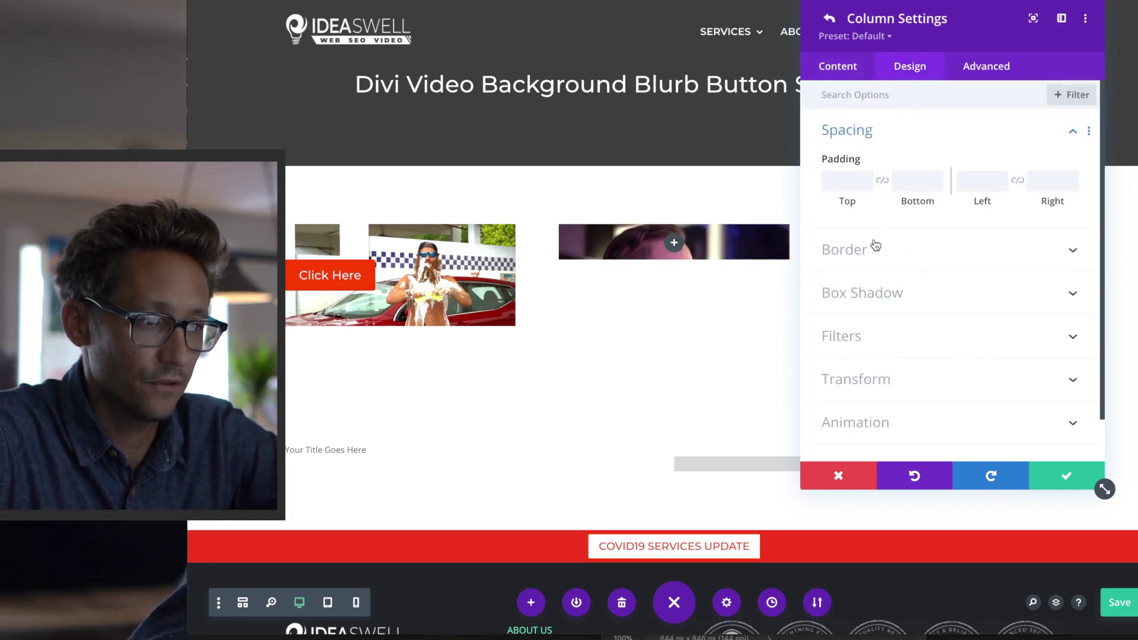
pyautogui.click(840, 184)
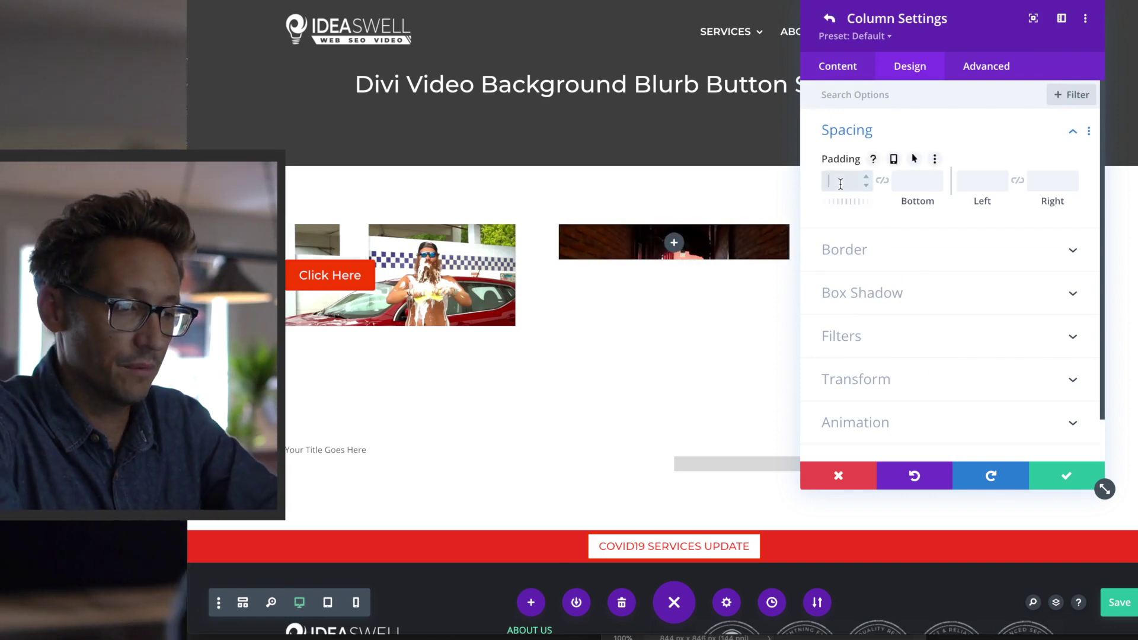
pyautogui.write('50')
pyautogui.press('Tab')
pyautogui.write('50px')
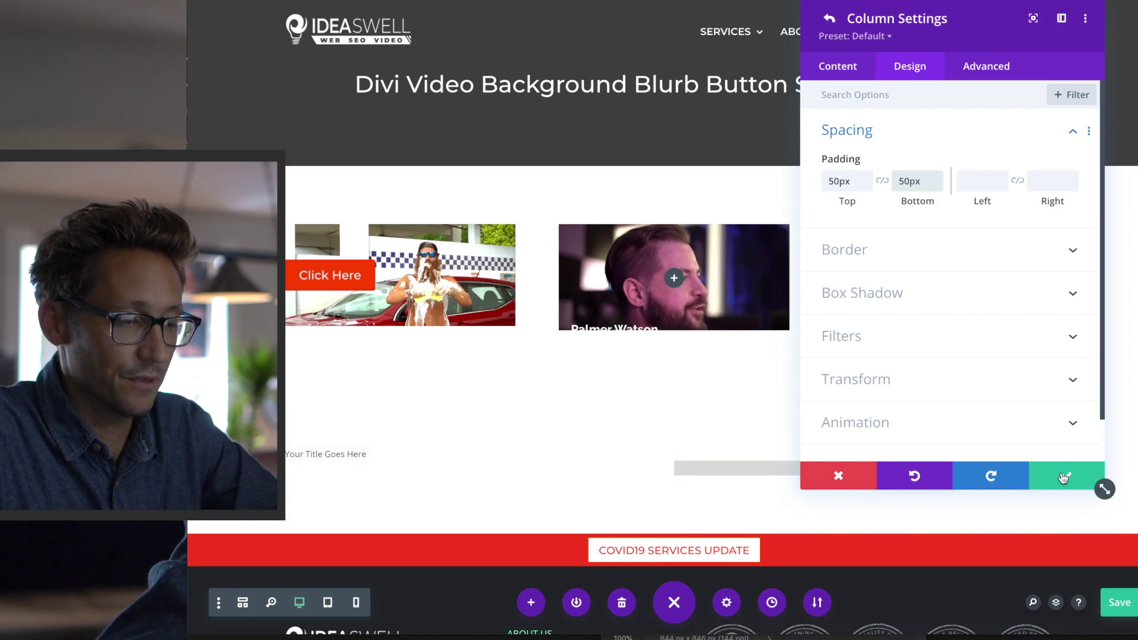
pyautogui.click(1083, 477)
# Set bghow-1-c2.mp4 from the media library as the MP4 background video of the row's third column
pyautogui.click(835, 265)
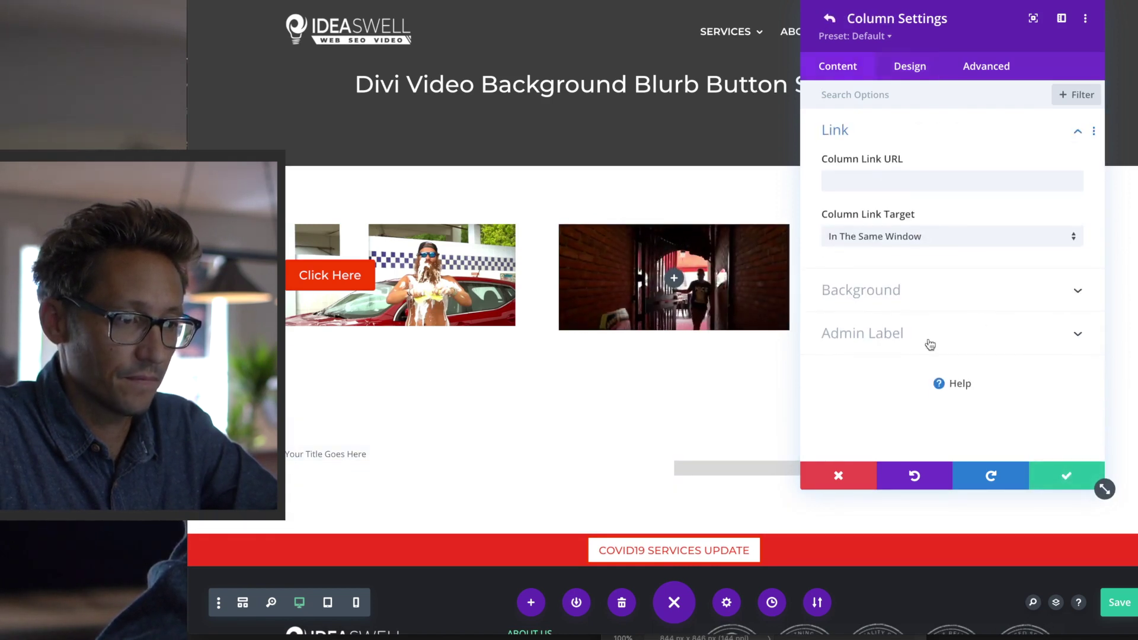
pyautogui.click(908, 66)
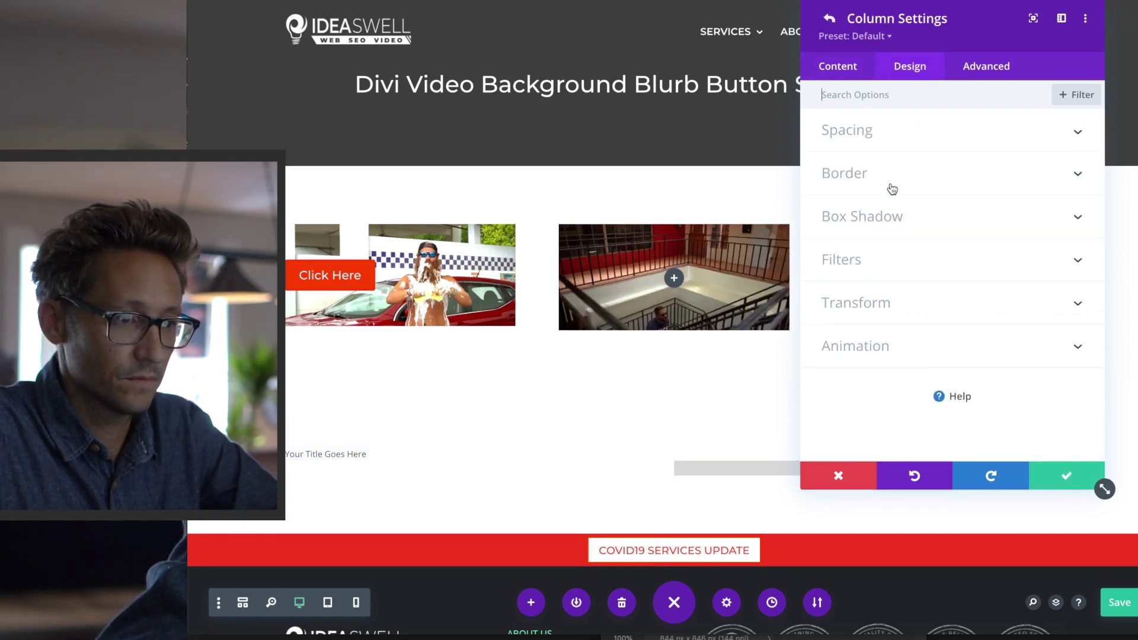
pyautogui.click(840, 66)
pyautogui.click(961, 323)
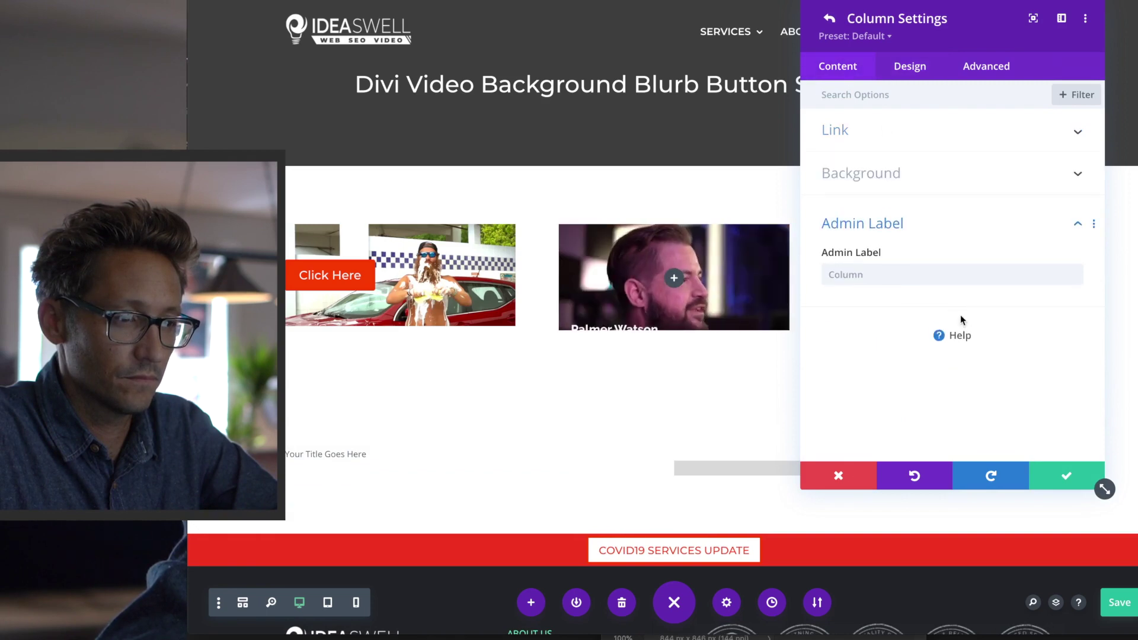
pyautogui.click(873, 205)
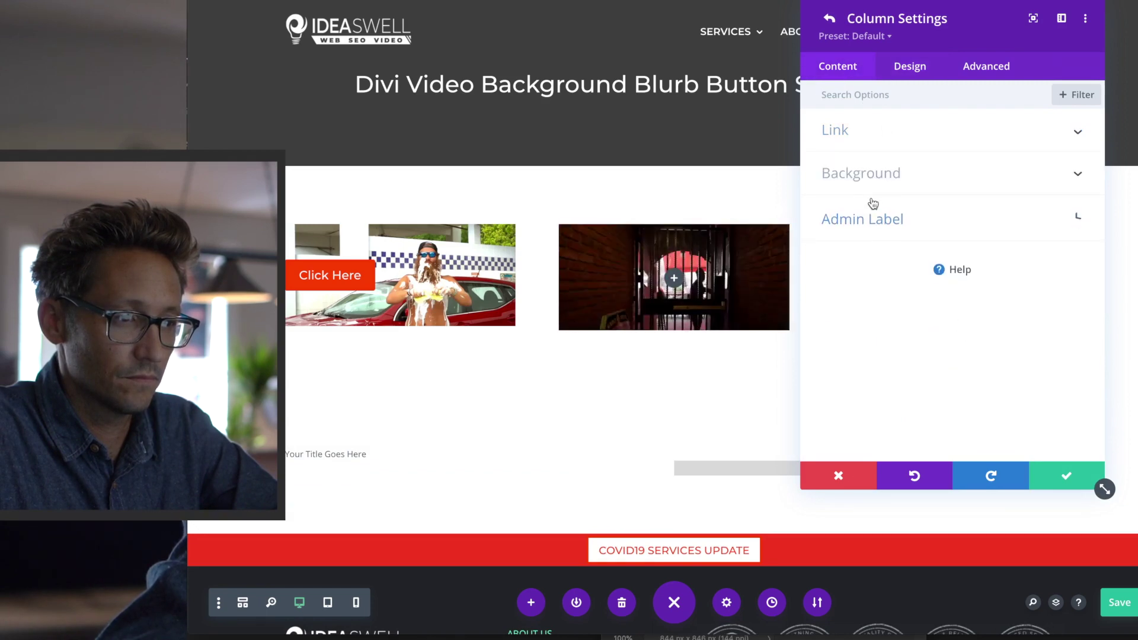
pyautogui.click(891, 174)
pyautogui.click(1044, 155)
pyautogui.click(883, 275)
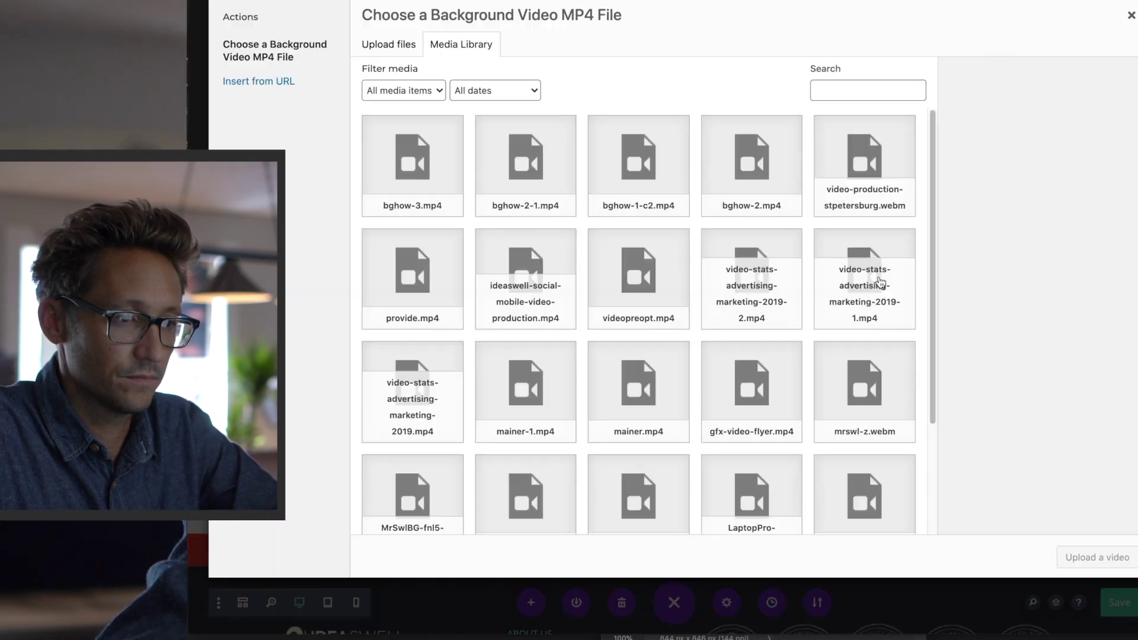
pyautogui.click(687, 185)
pyautogui.click(1096, 557)
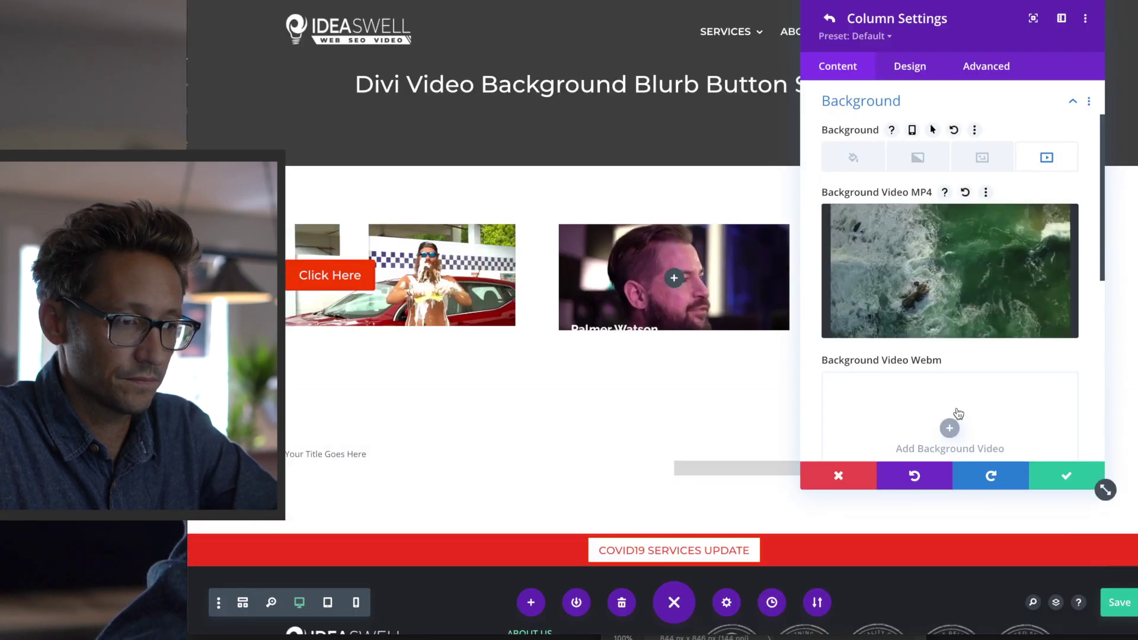
# Set the third column's top and bottom padding to 50px and save the column and row settings
pyautogui.click(1064, 474)
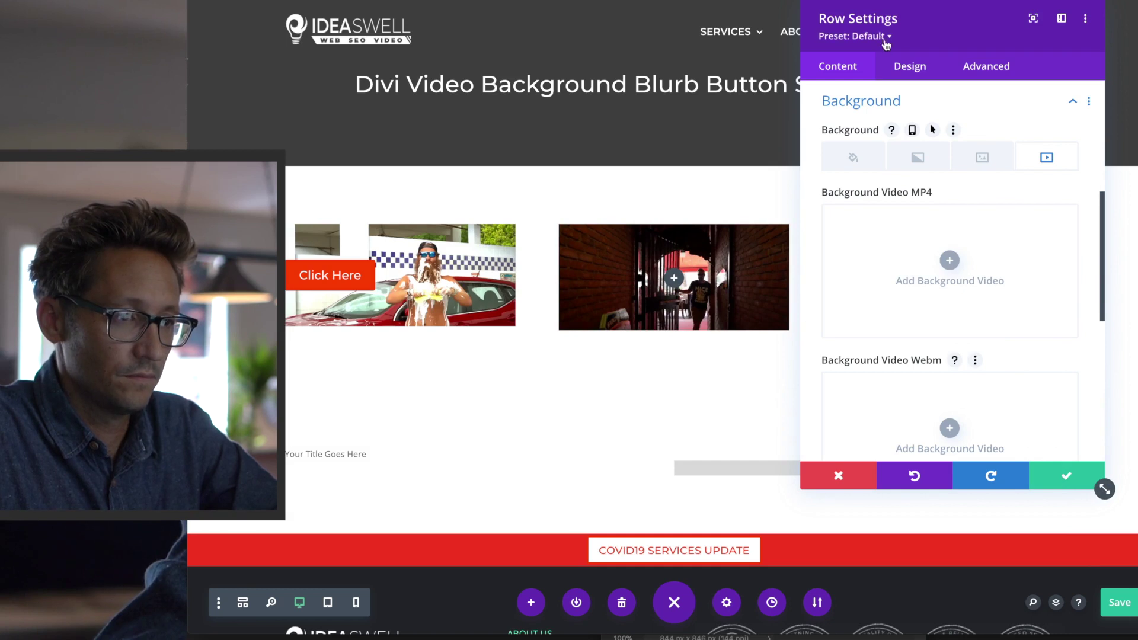
pyautogui.click(909, 65)
pyautogui.click(838, 61)
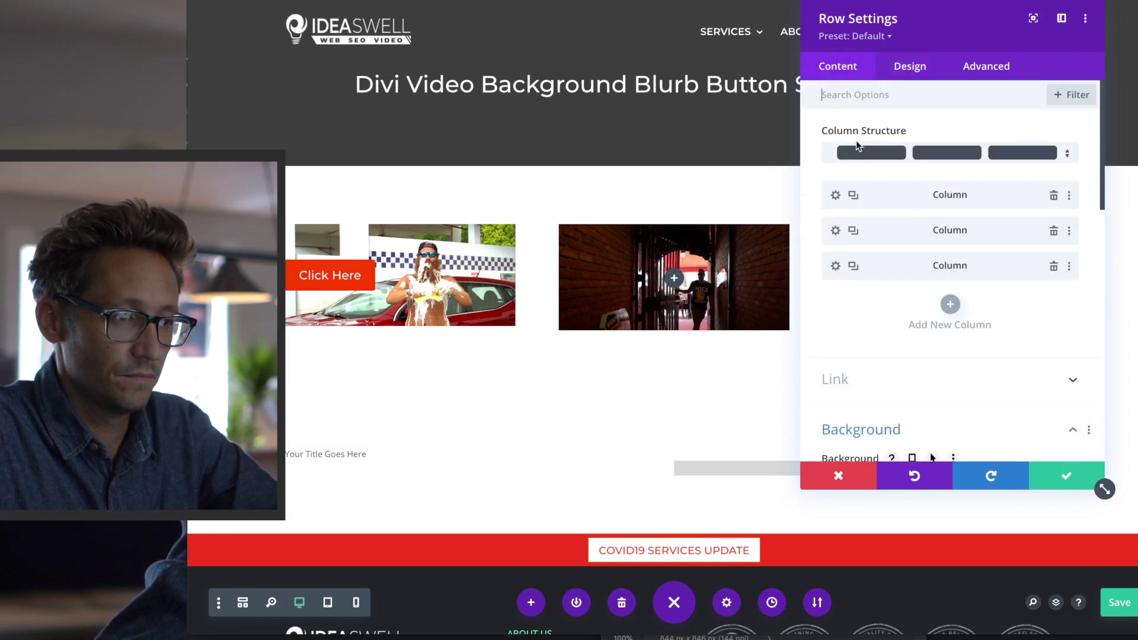
pyautogui.click(840, 266)
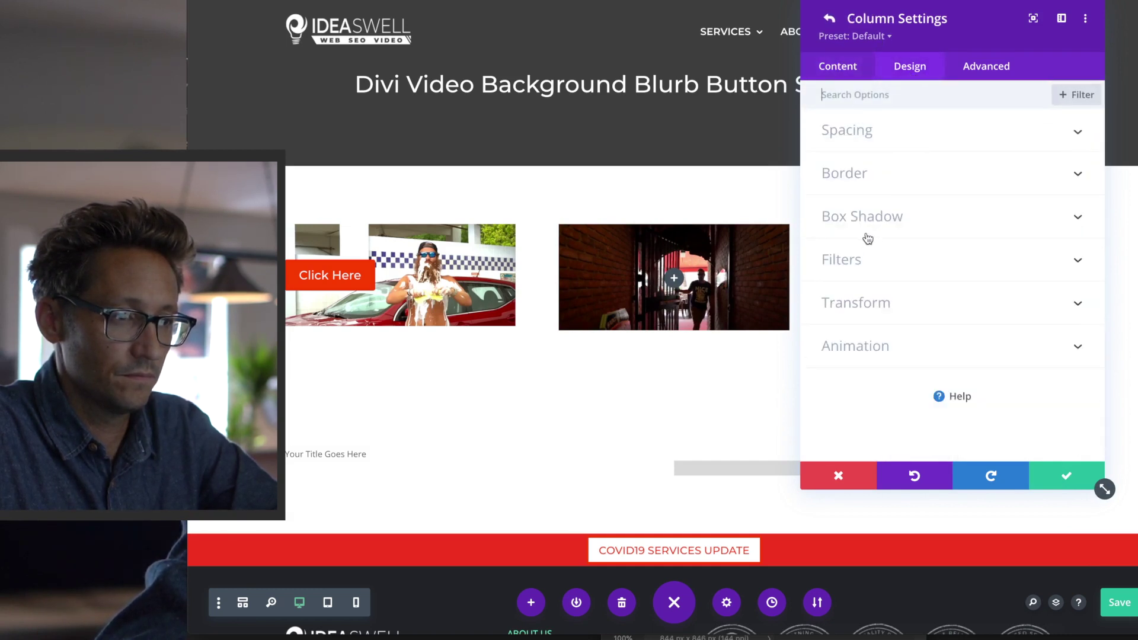
pyautogui.click(871, 138)
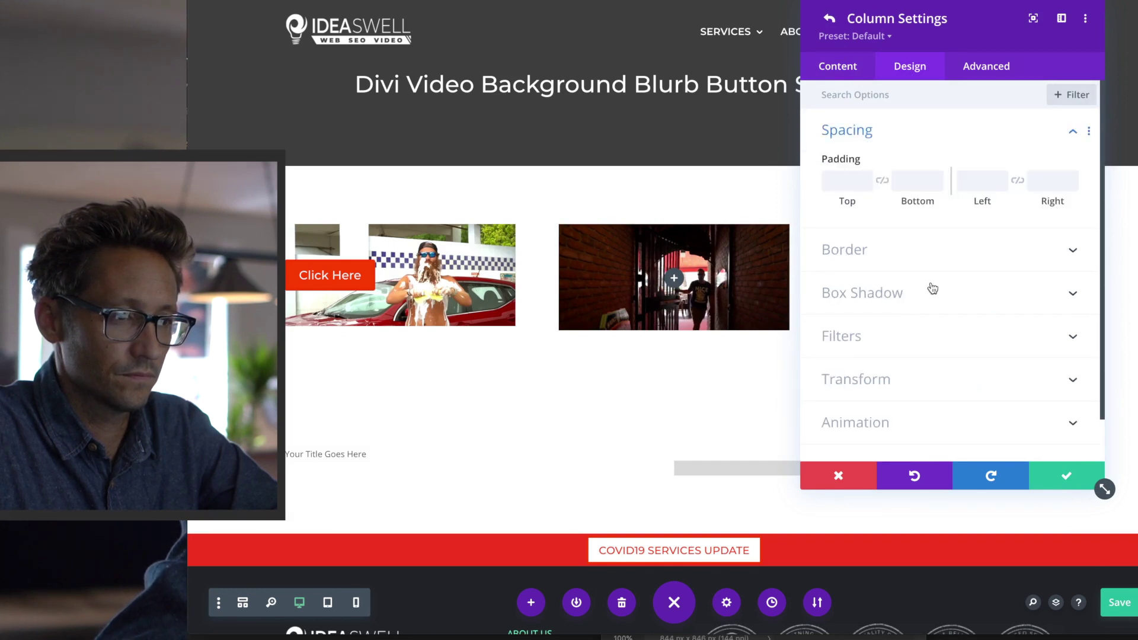
pyautogui.click(860, 183)
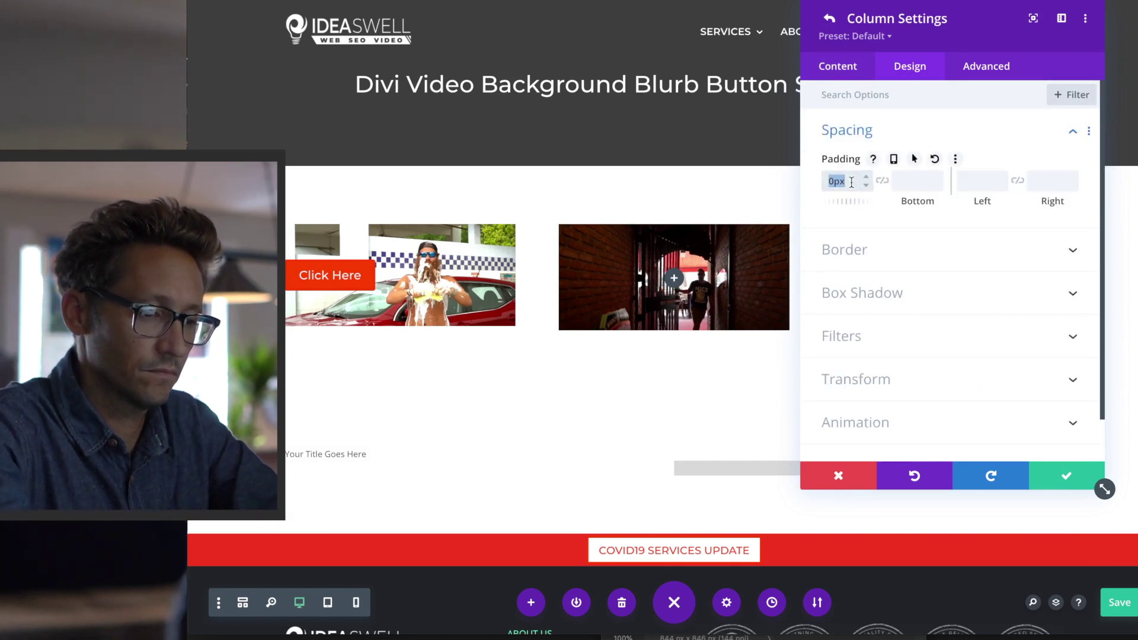
pyautogui.write('50')
pyautogui.press('Tab')
pyautogui.write('50')
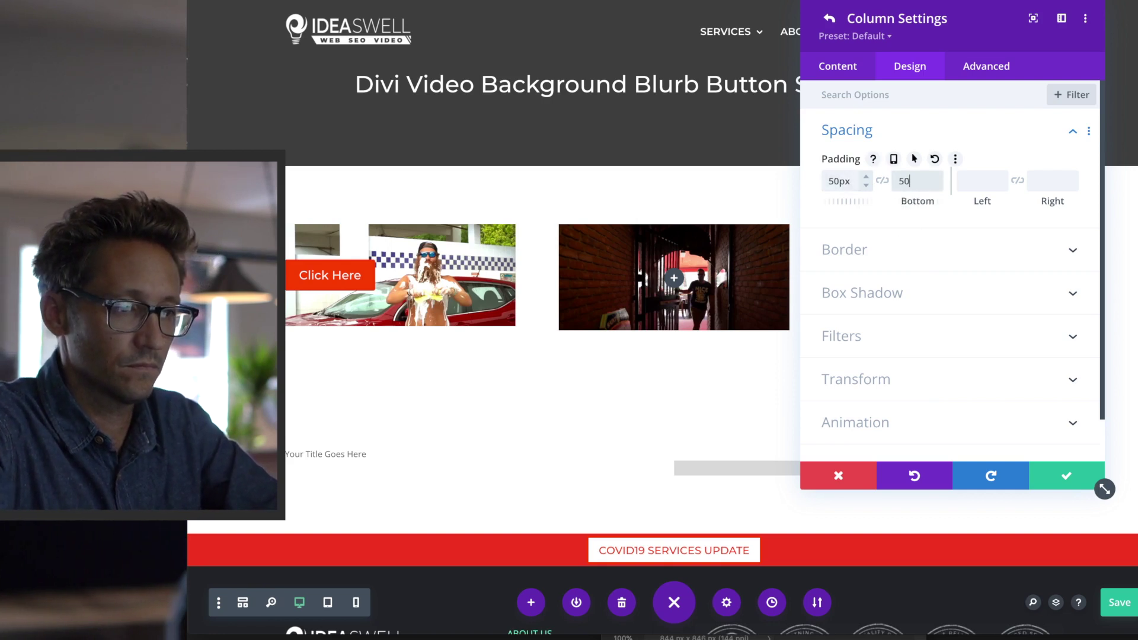
pyautogui.write('px')
pyautogui.click(1070, 478)
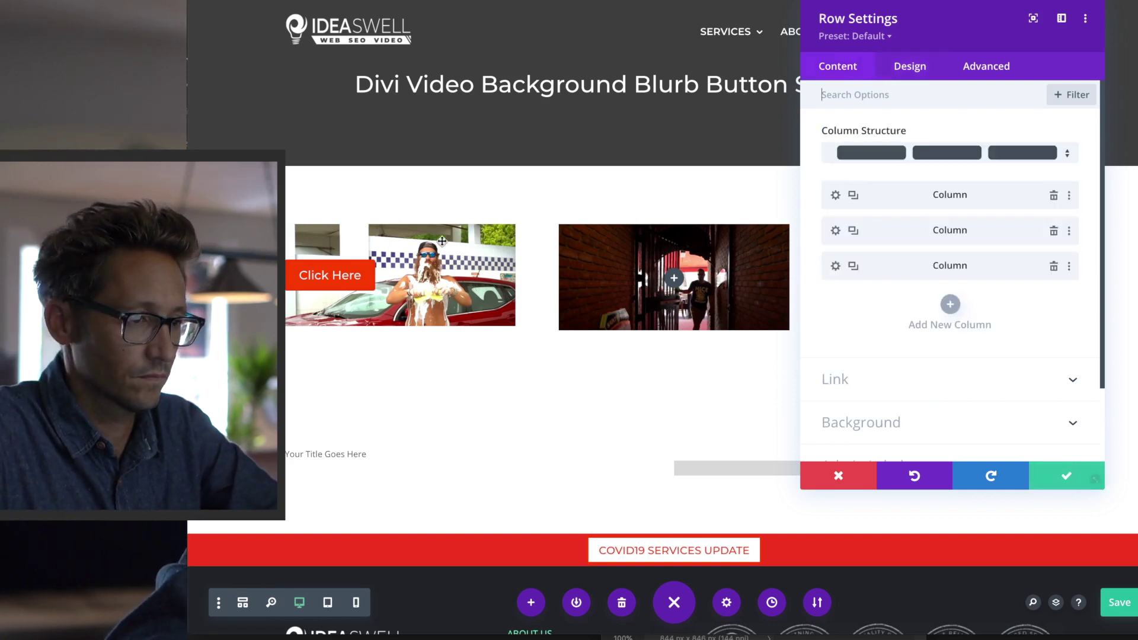
pyautogui.click(1067, 477)
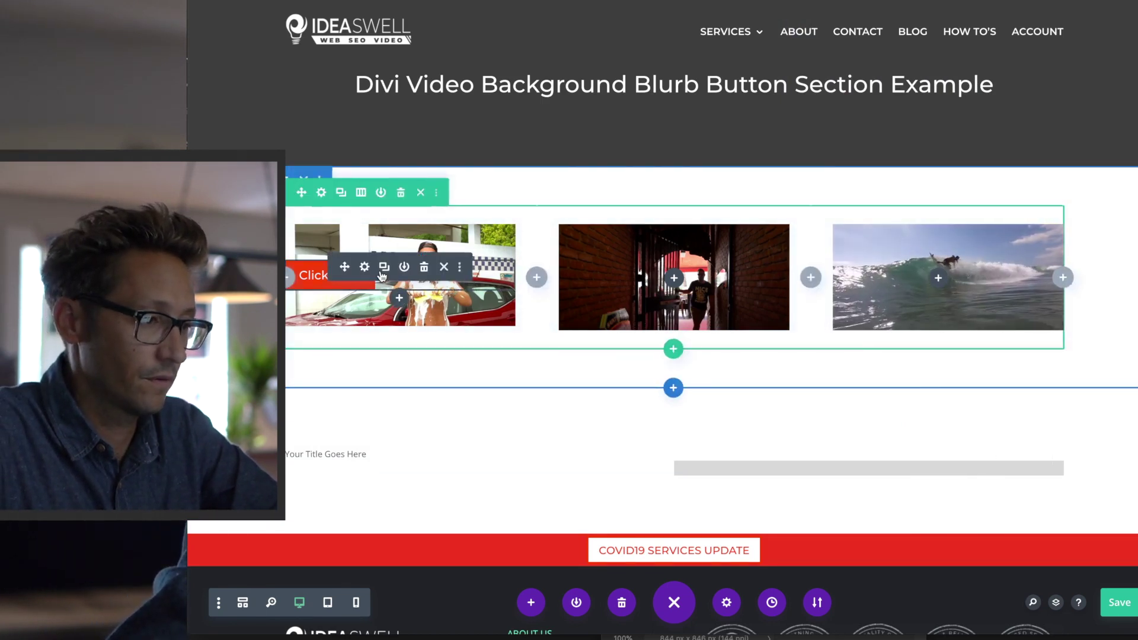
# Enable custom styles for the first column's button and set its text size to 25px and text color to white
pyautogui.click(365, 267)
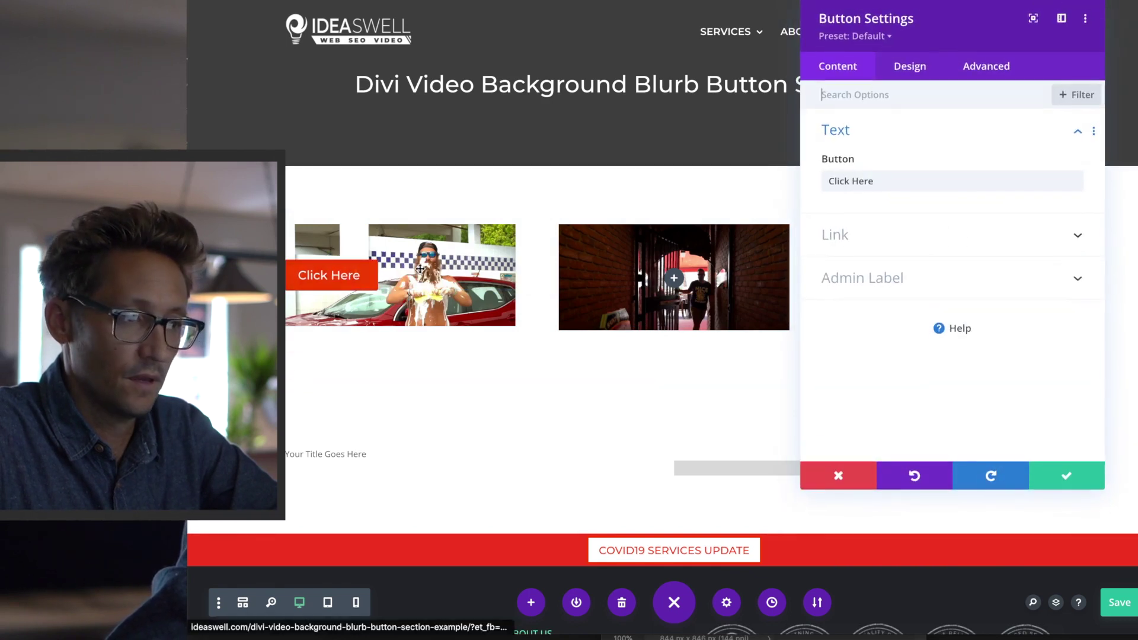
pyautogui.click(911, 66)
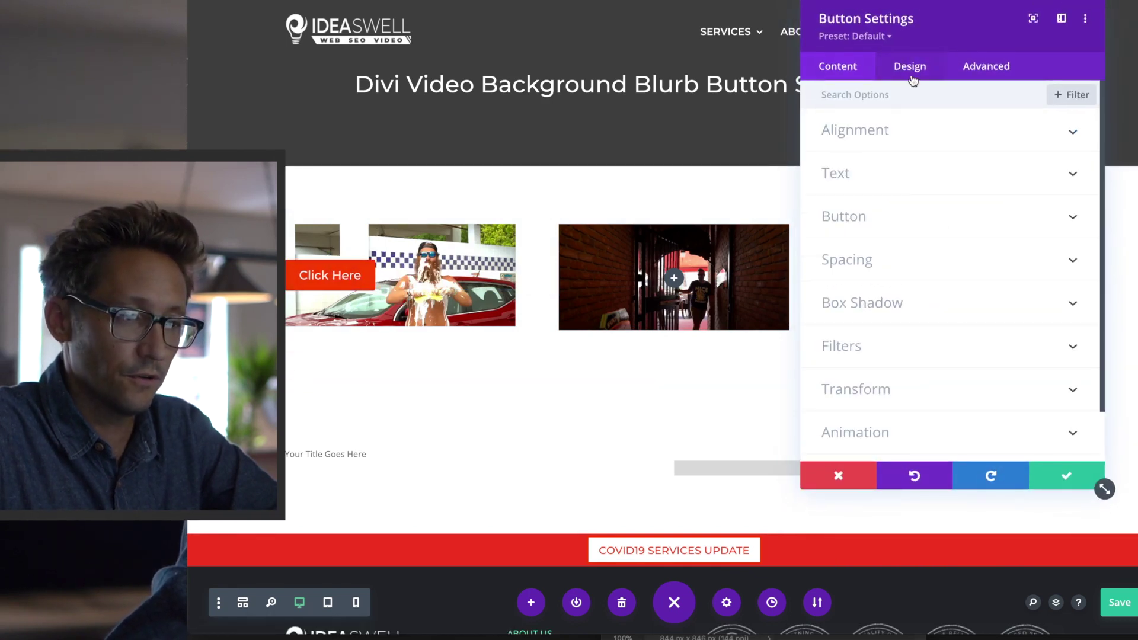
pyautogui.click(919, 228)
pyautogui.click(846, 152)
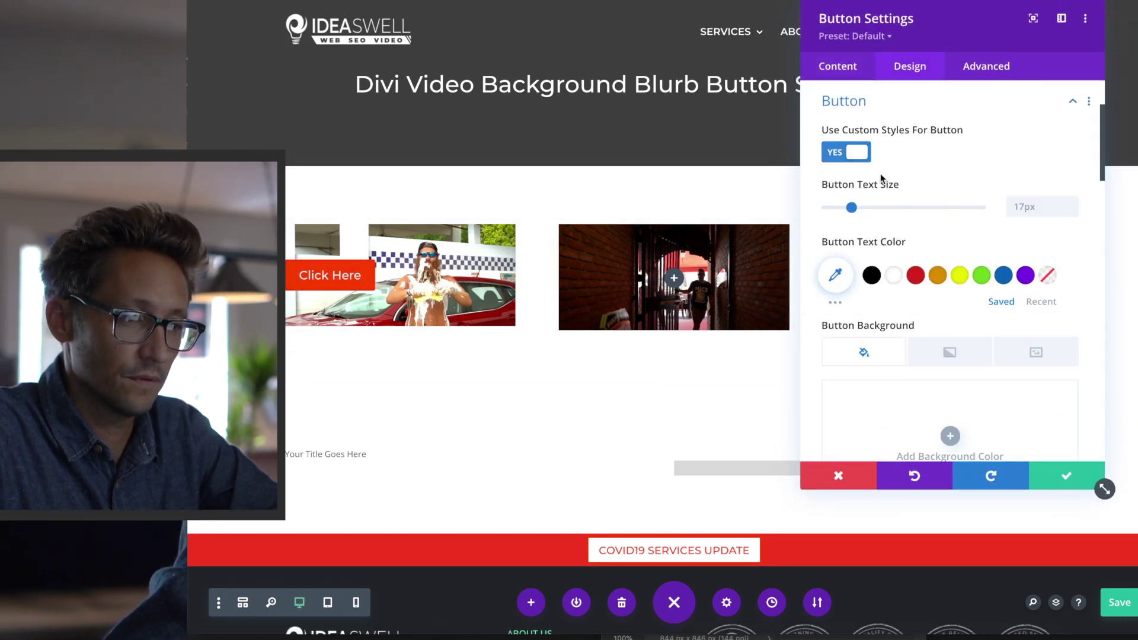
pyautogui.scroll(-1, 942, 180)
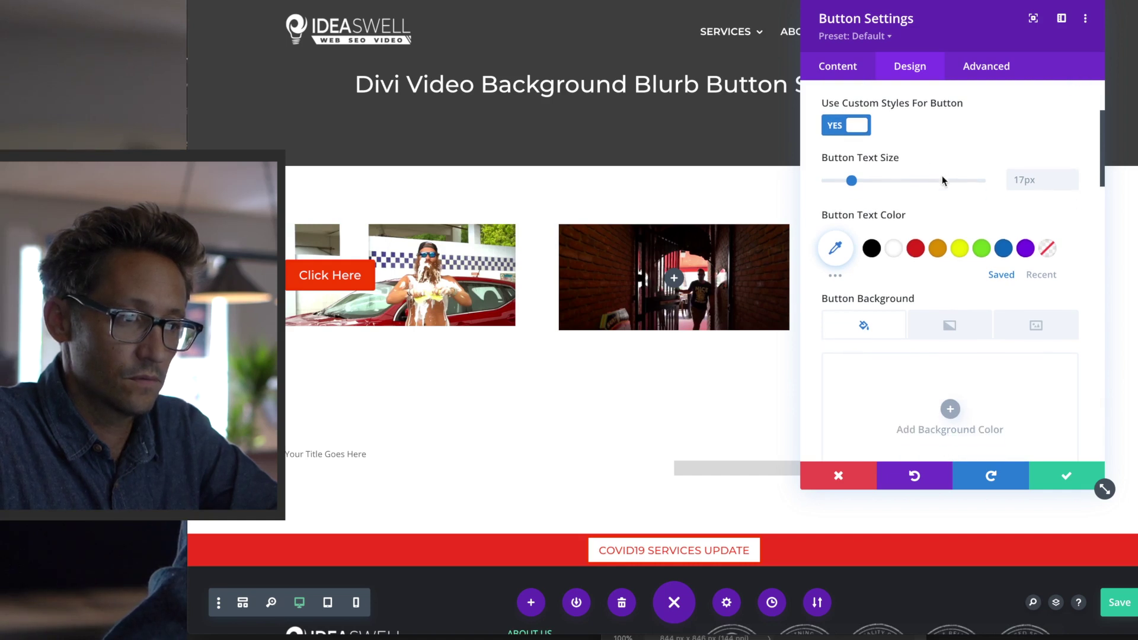
pyautogui.moveTo(857, 180); pyautogui.dragTo(865, 181)
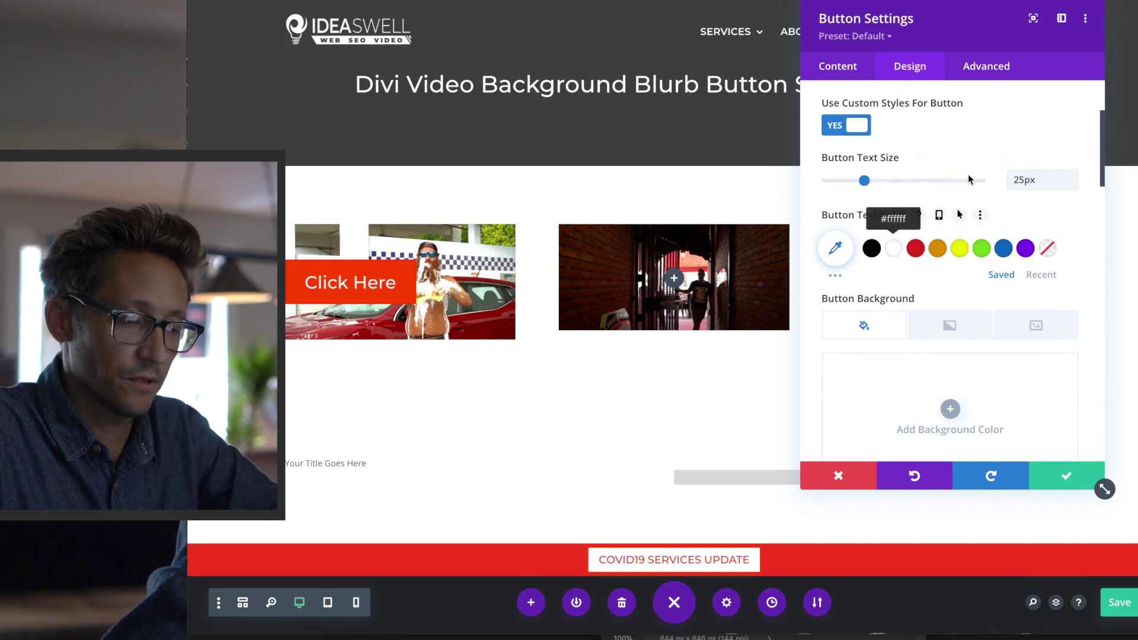
# Give the button a semi-transparent near-black background of rgba(10,10,10,0.3)
pyautogui.scroll(-3, 969, 177)
pyautogui.click(973, 338)
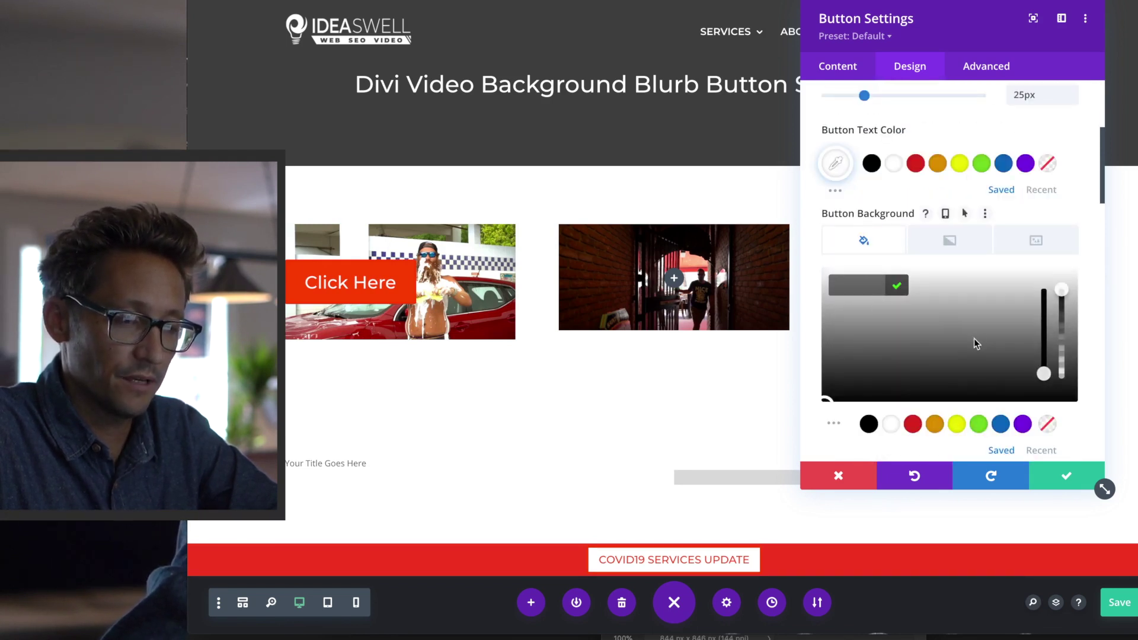
pyautogui.click(855, 391)
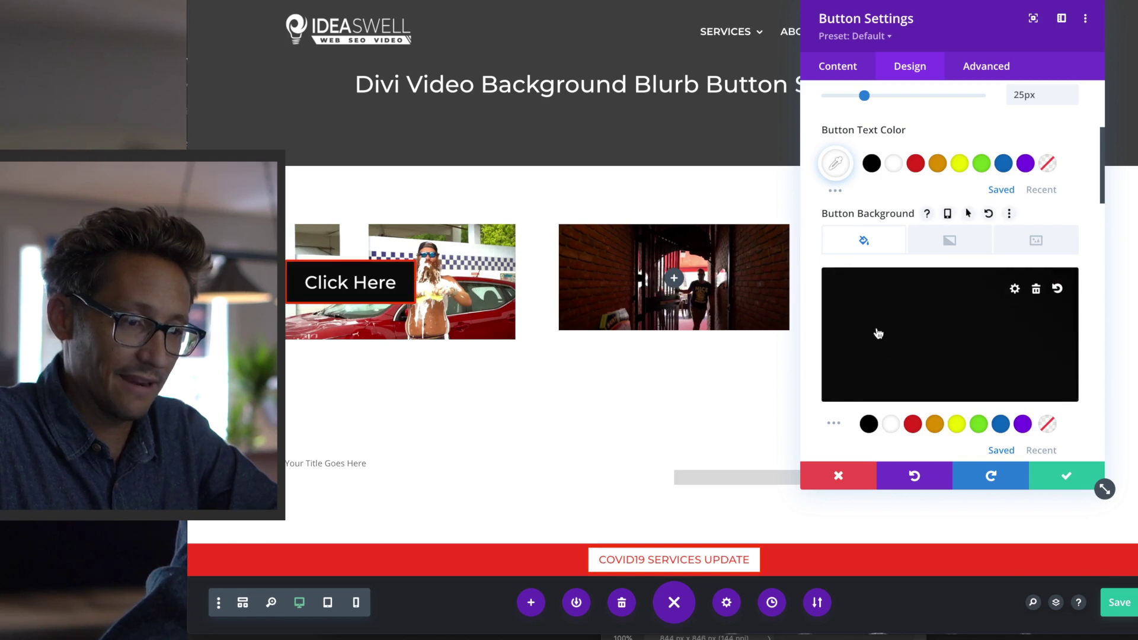
pyautogui.click(878, 333)
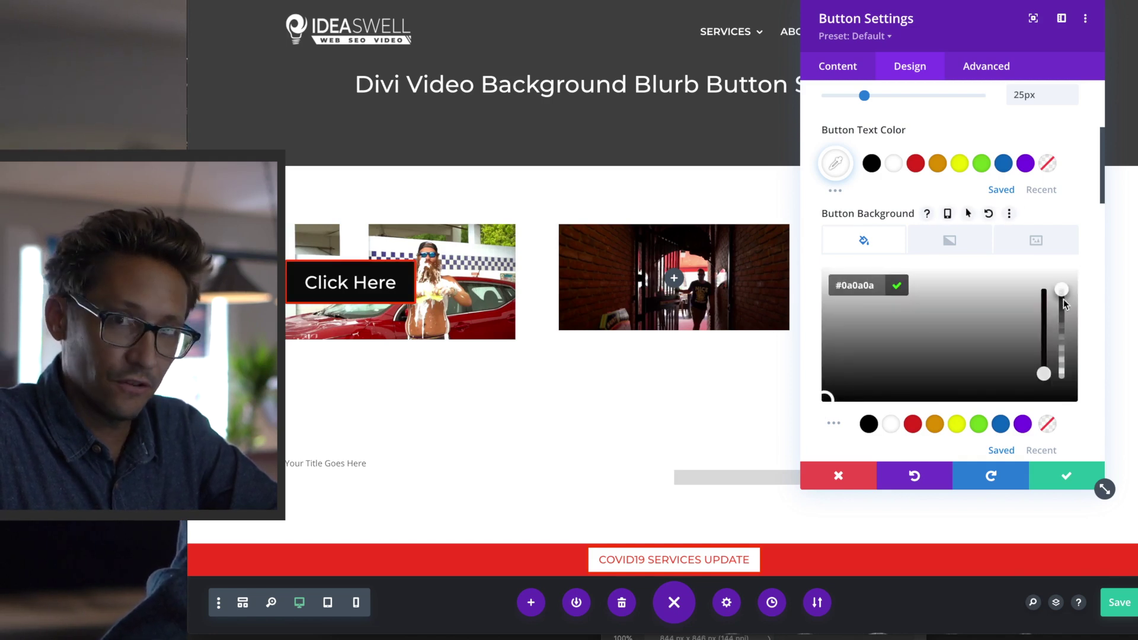
pyautogui.moveTo(1063, 301); pyautogui.dragTo(1065, 355)
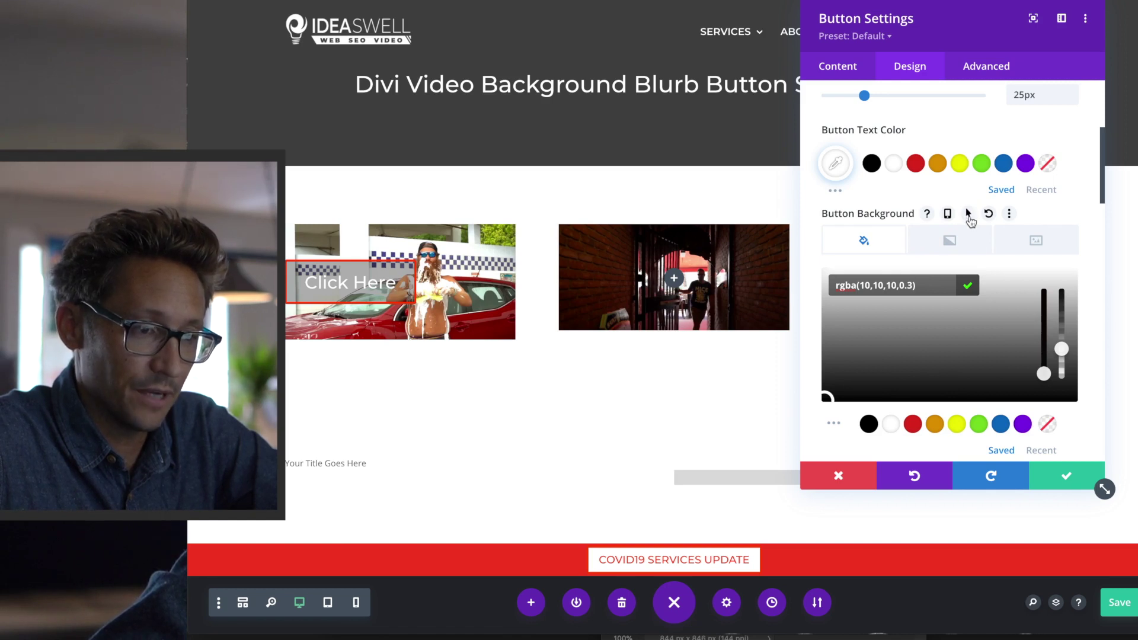
# Set the button's hover background to a darker rgba(10,10,10,0.82)
pyautogui.click(968, 214)
pyautogui.click(1011, 234)
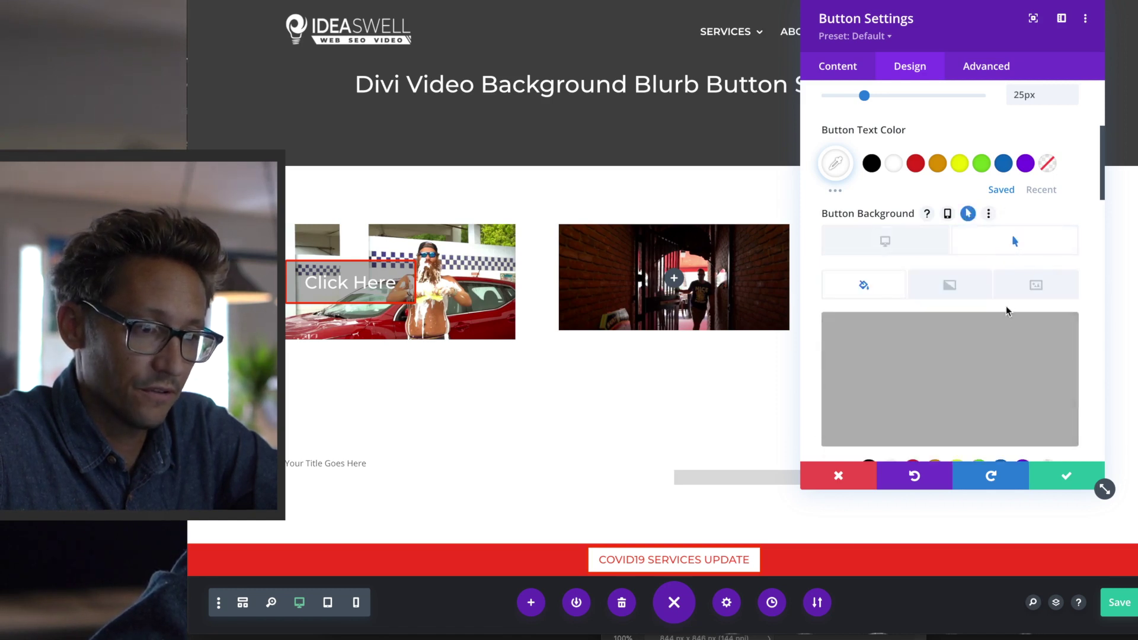
pyautogui.click(942, 381)
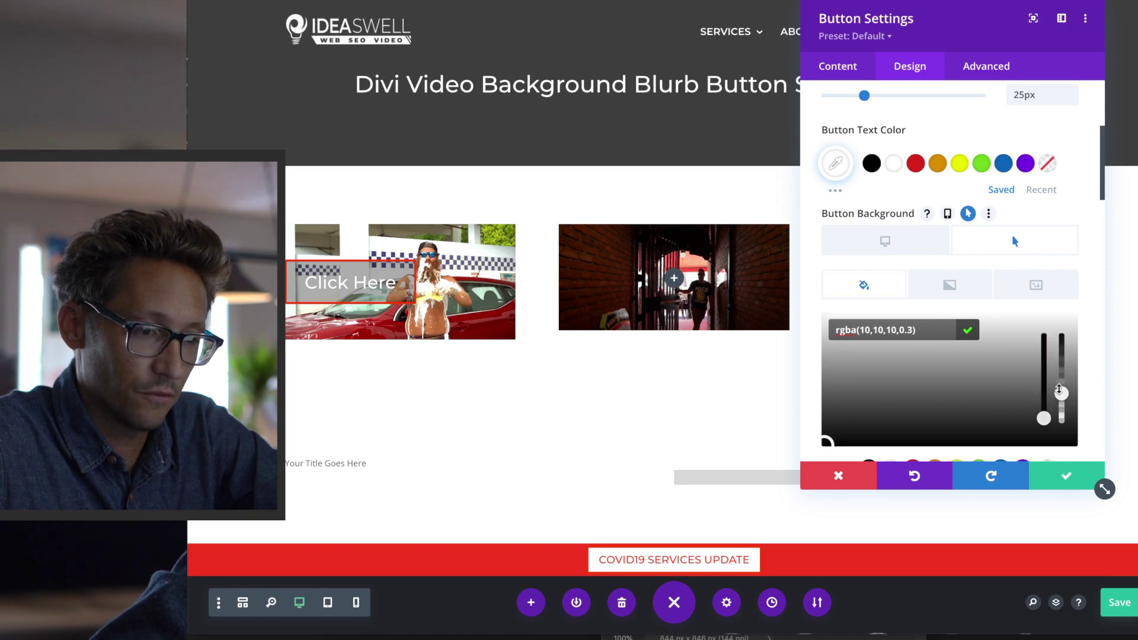
pyautogui.moveTo(1064, 393); pyautogui.dragTo(1063, 356)
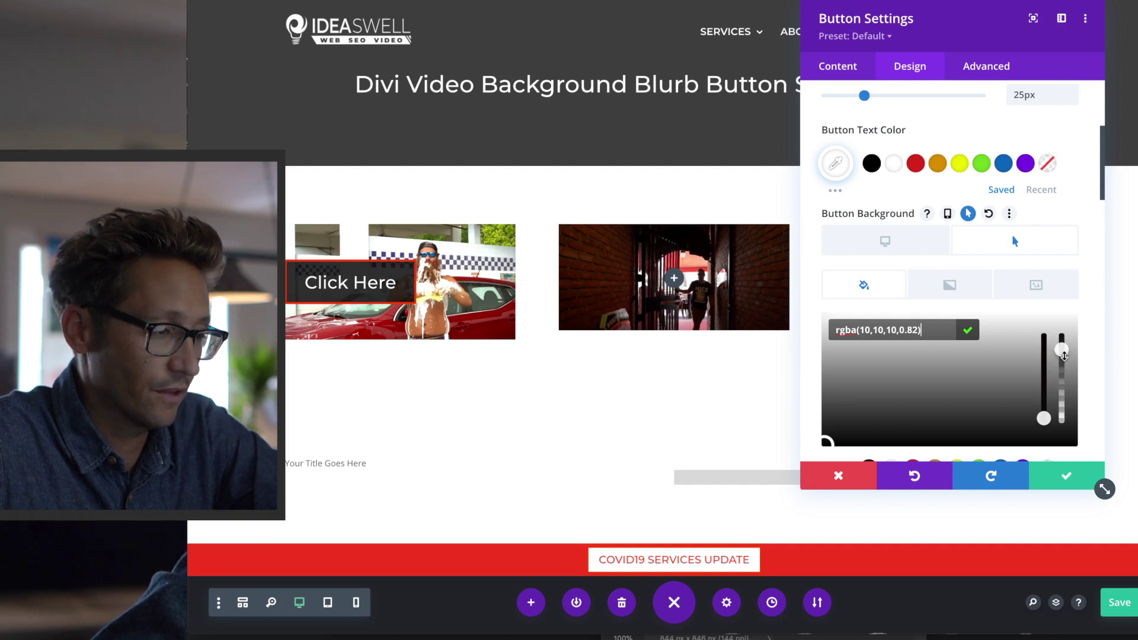
# Set the button's border width and border radius to 0px and align the button to the center
pyautogui.scroll(-5, 878, 268)
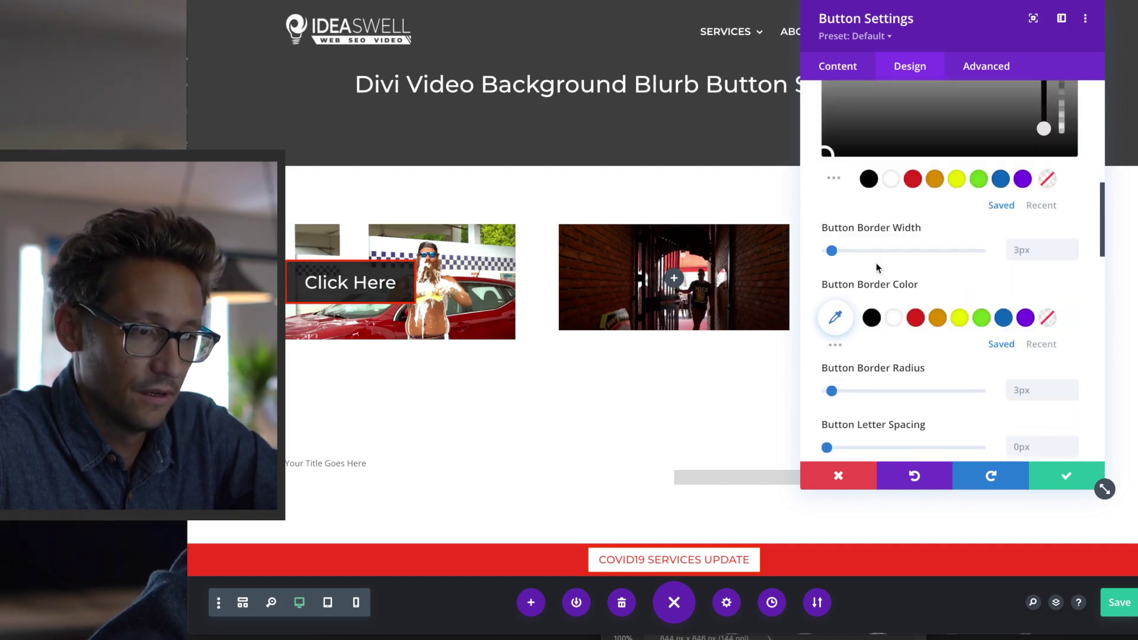
pyautogui.moveTo(832, 251); pyautogui.dragTo(820, 255)
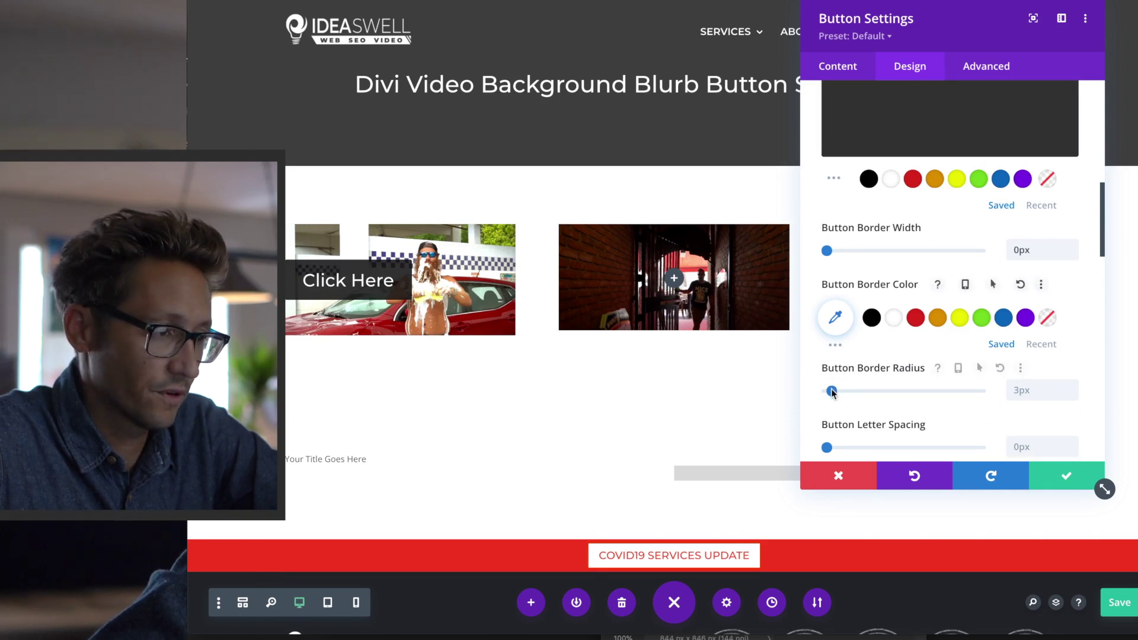
pyautogui.moveTo(832, 392); pyautogui.dragTo(796, 386)
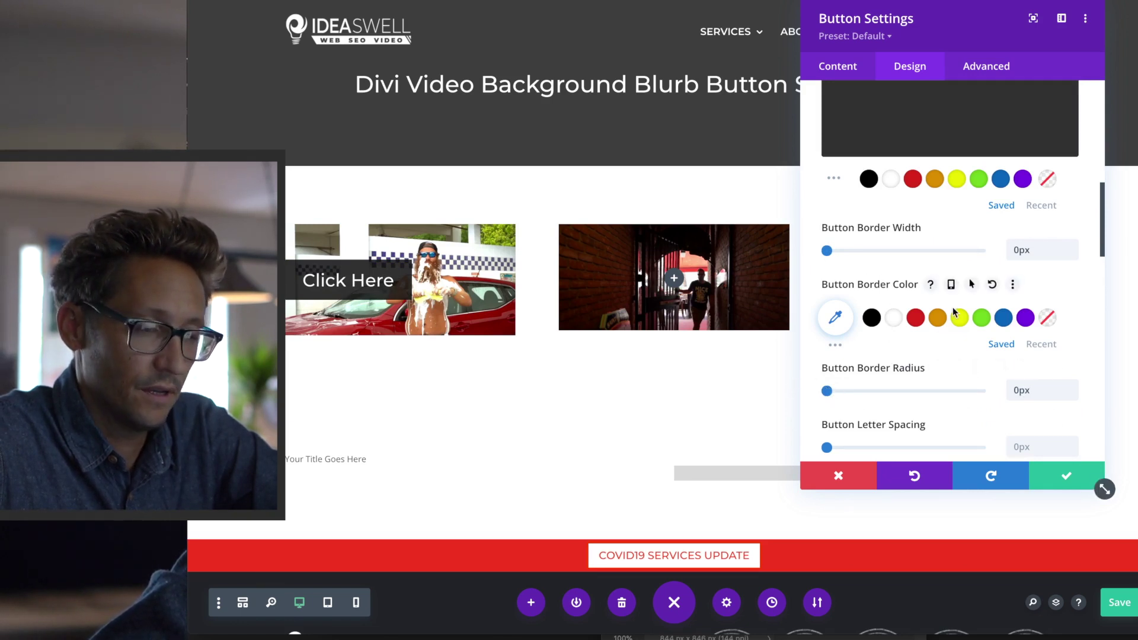
pyautogui.scroll(6, 953, 311)
pyautogui.click(901, 134)
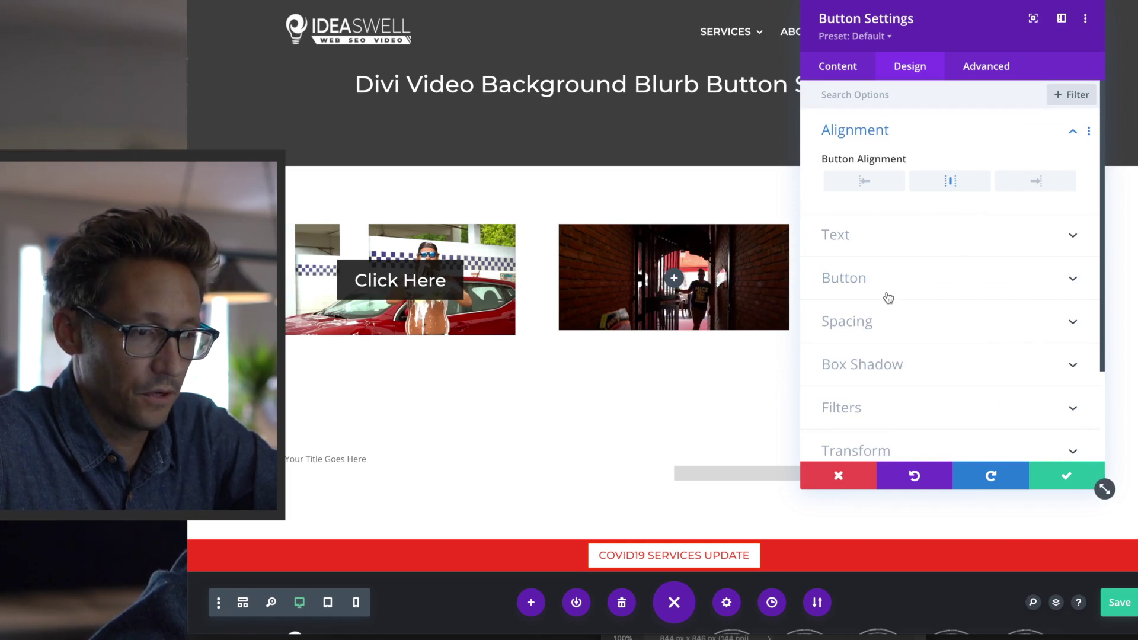
# Turn off the option that shows the button's icon only on hover, keeping the icon placement on Right
pyautogui.scroll(-1, 888, 297)
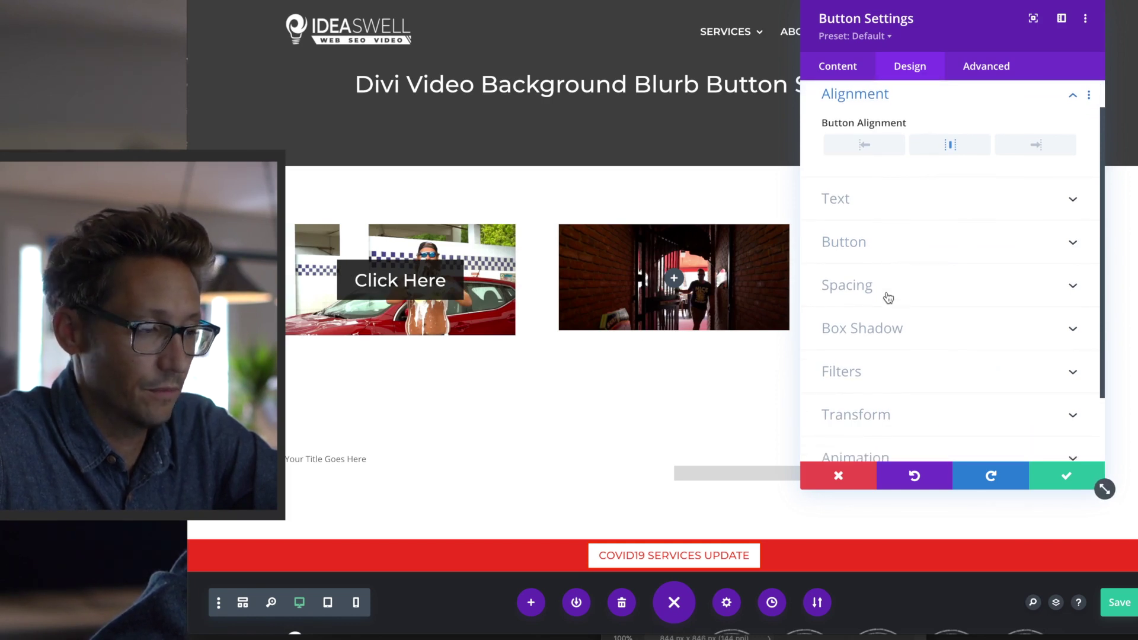
pyautogui.click(882, 250)
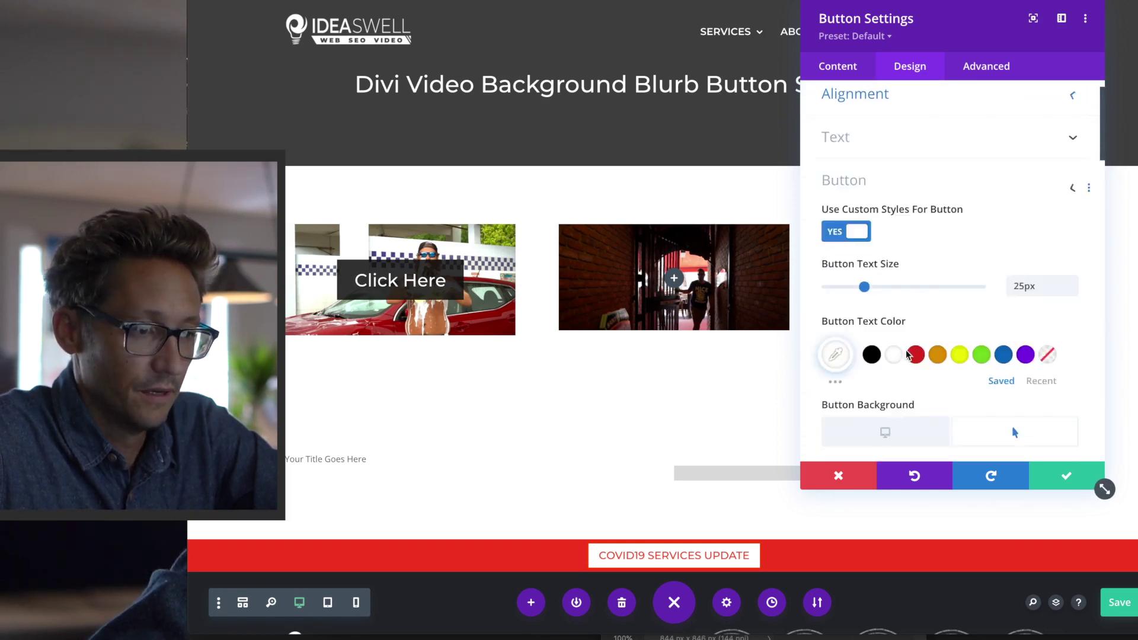
pyautogui.scroll(-5, 906, 352)
pyautogui.scroll(-1, 906, 355)
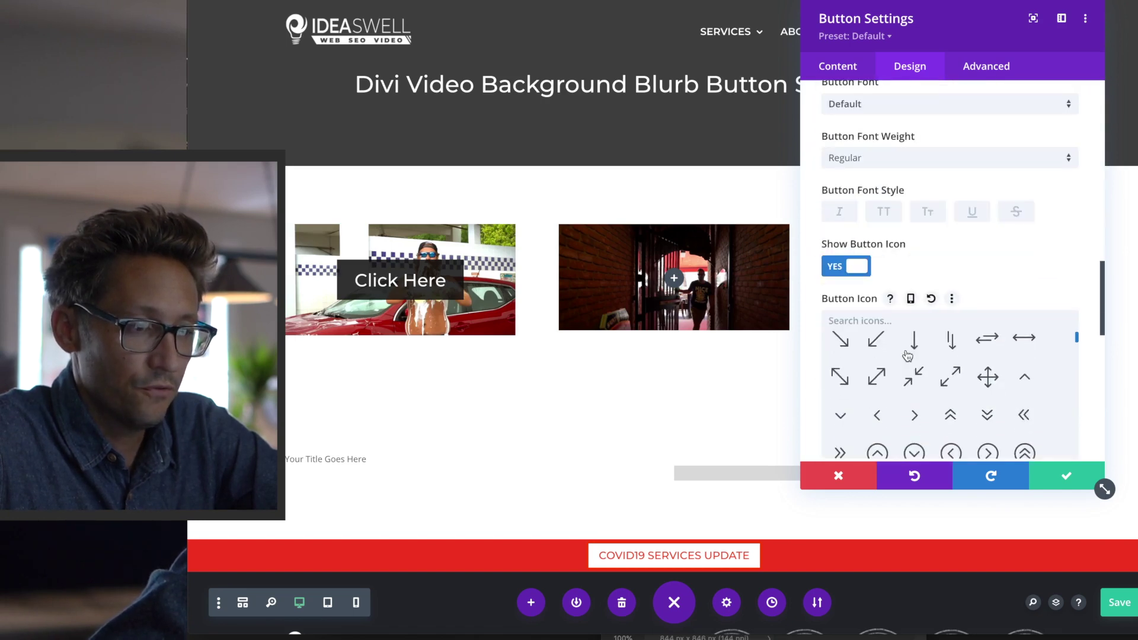
pyautogui.scroll(-5, 874, 241)
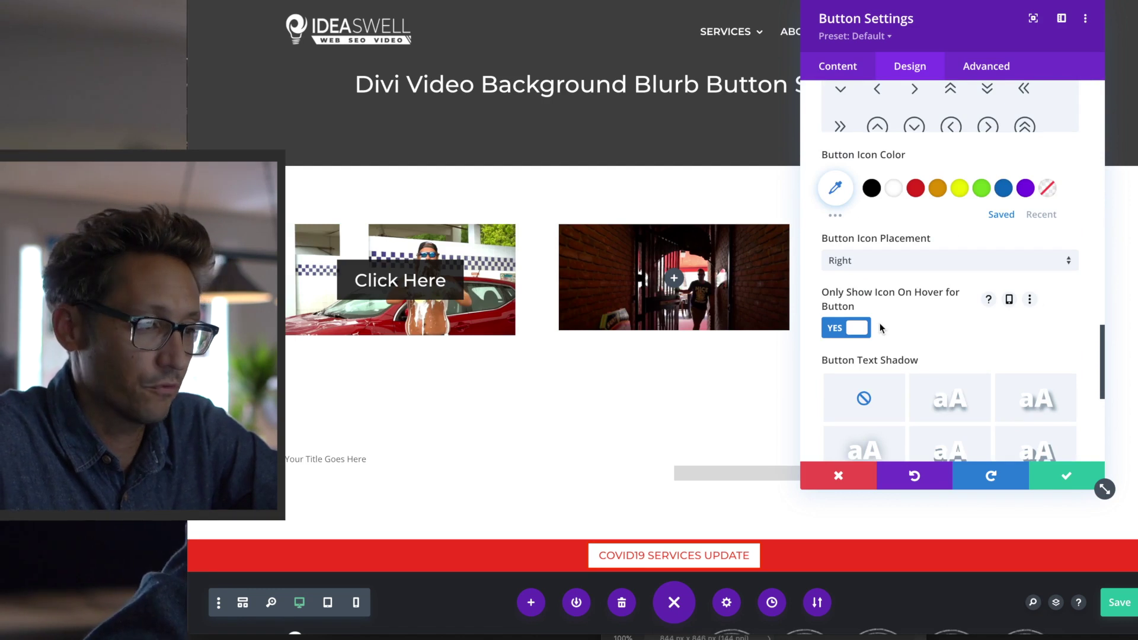
pyautogui.click(868, 268)
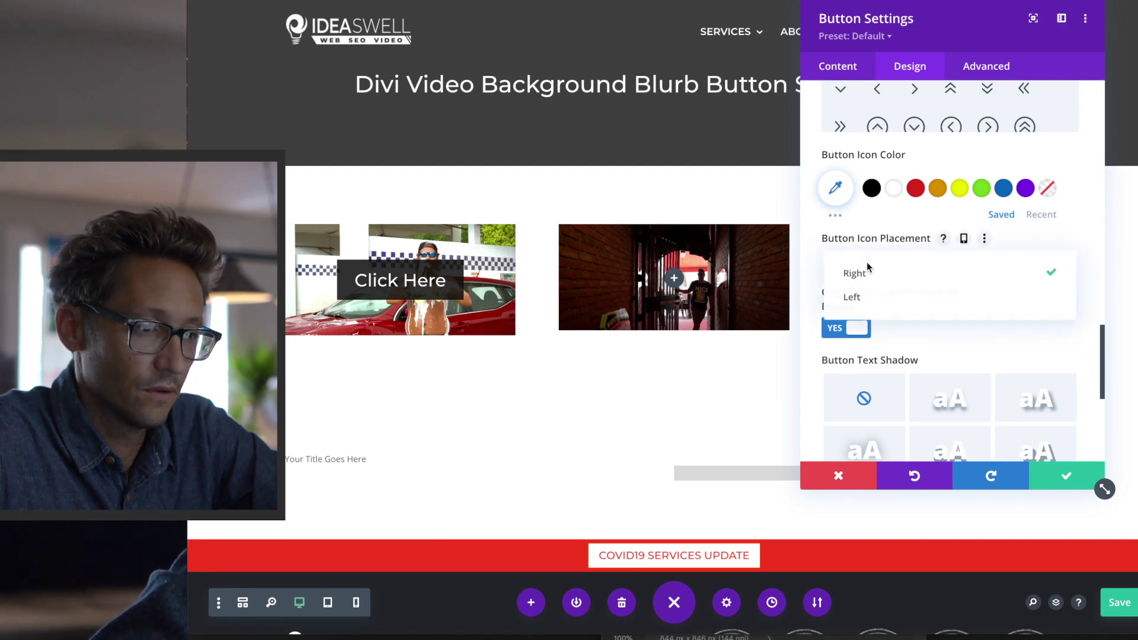
pyautogui.click(844, 334)
pyautogui.click(845, 333)
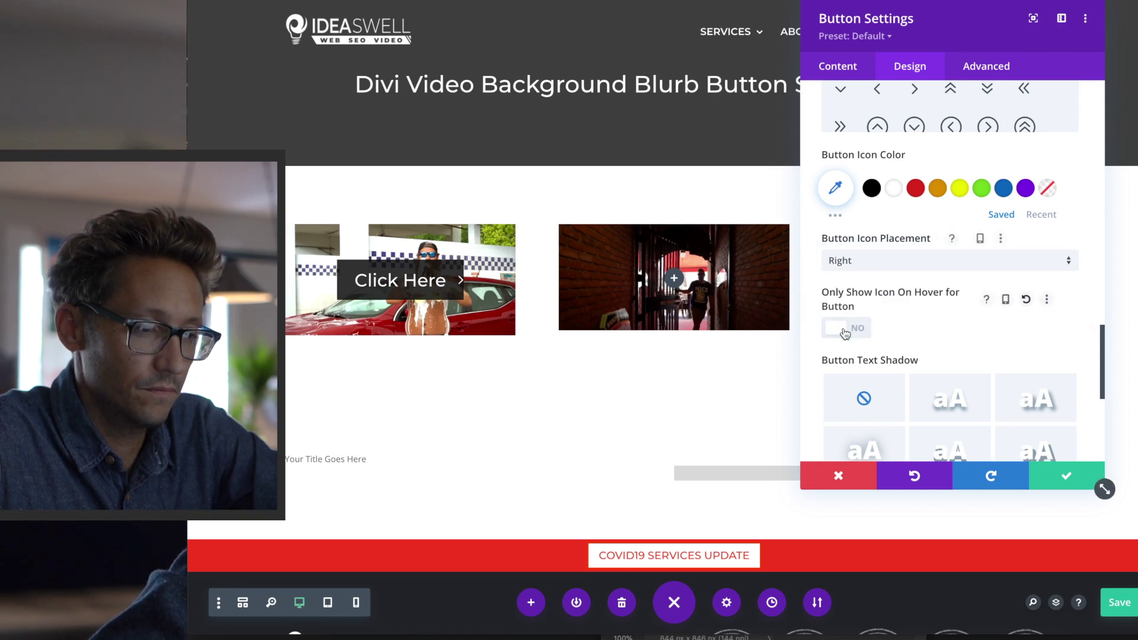
# Turn off the button icon and save the button settings
pyautogui.scroll(5, 917, 315)
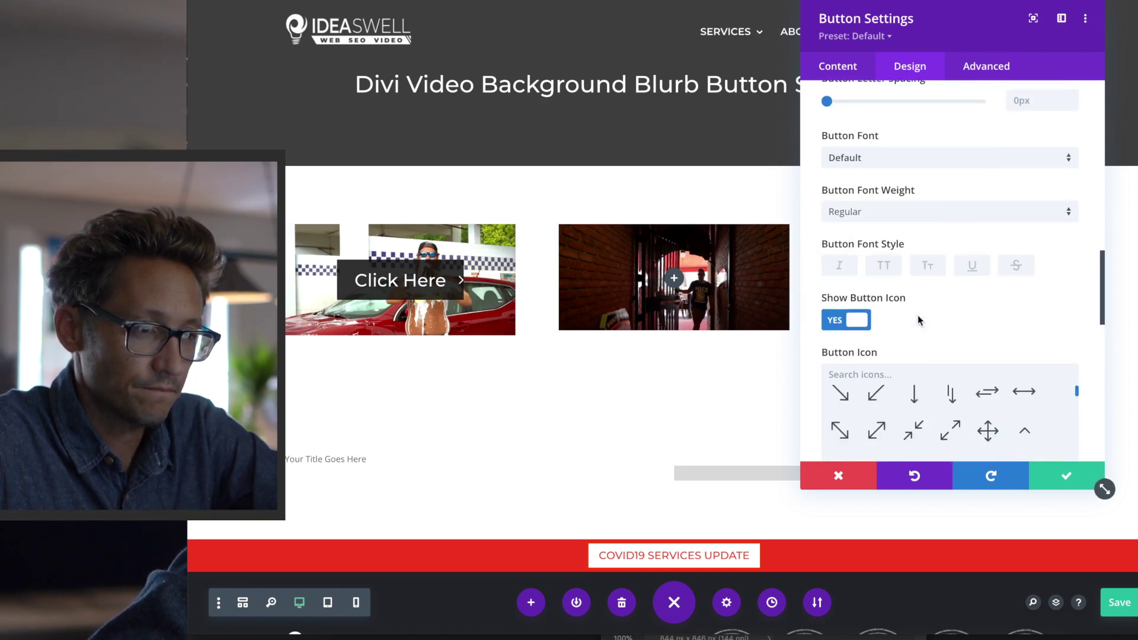
pyautogui.click(856, 320)
pyautogui.click(1072, 487)
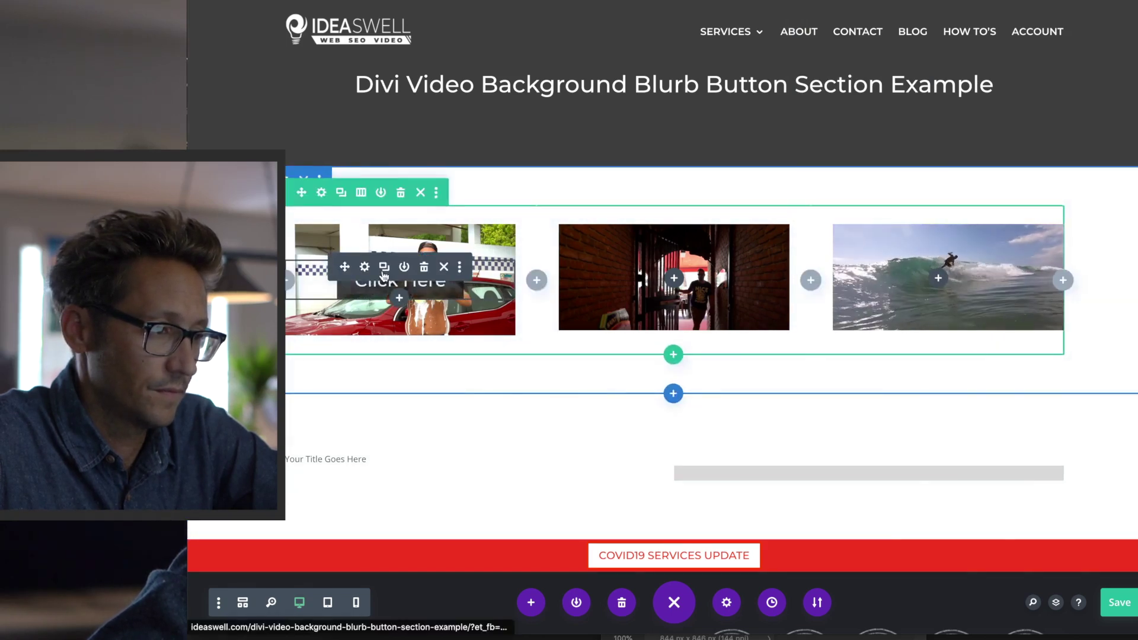
# Reopen the first column's button settings and set the button's font style to uppercase
pyautogui.click(456, 283)
pyautogui.click(916, 66)
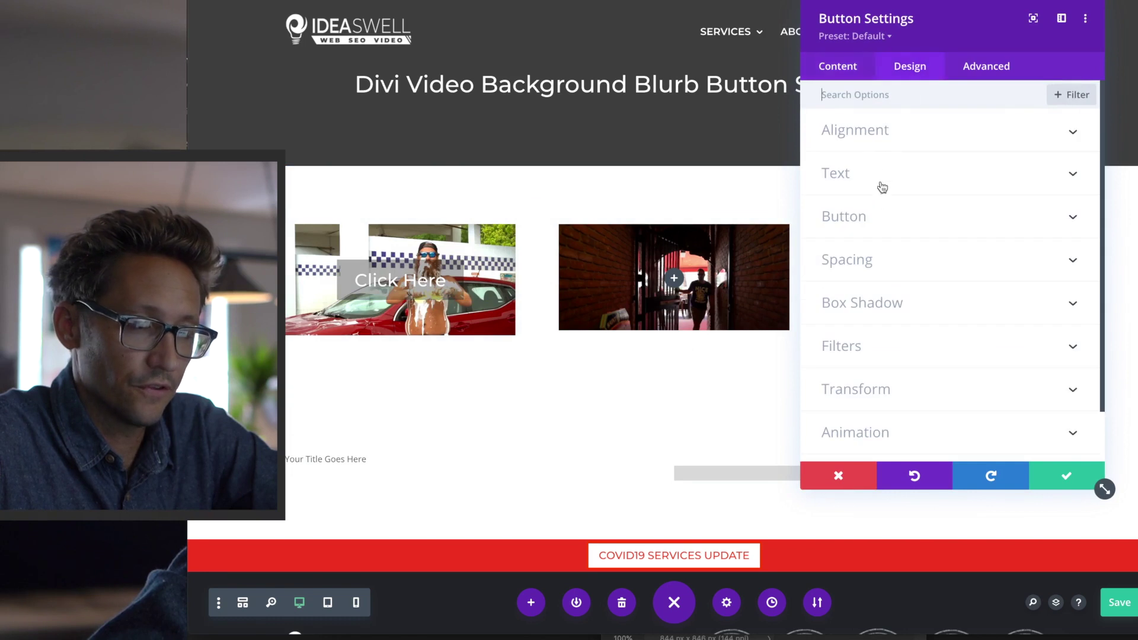
pyautogui.click(875, 181)
pyautogui.click(882, 202)
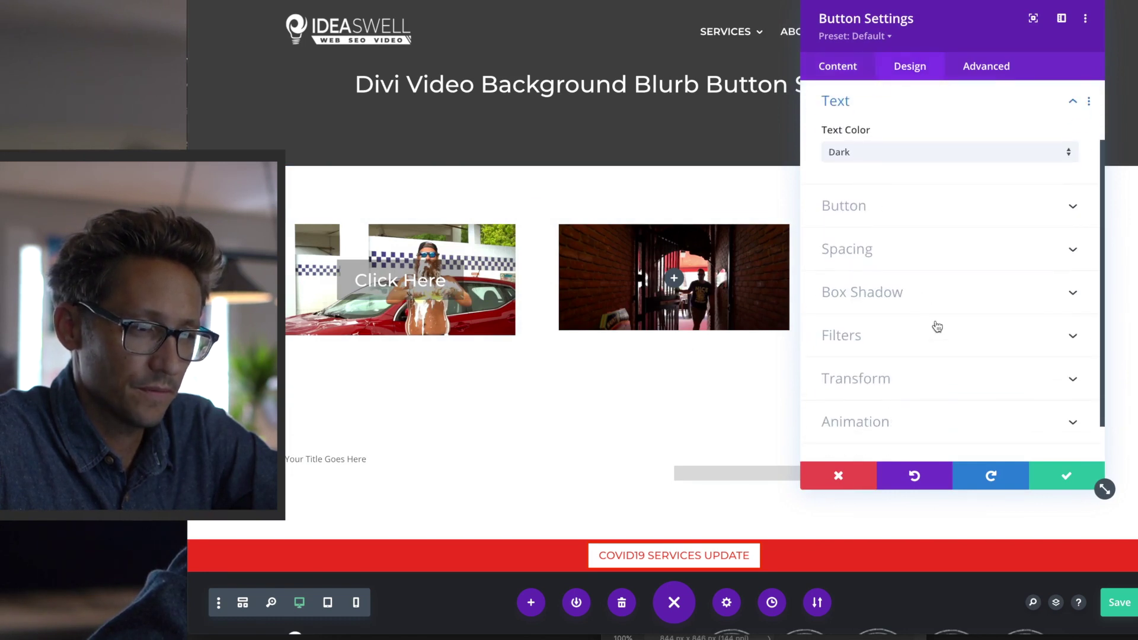
pyautogui.scroll(-10, 936, 328)
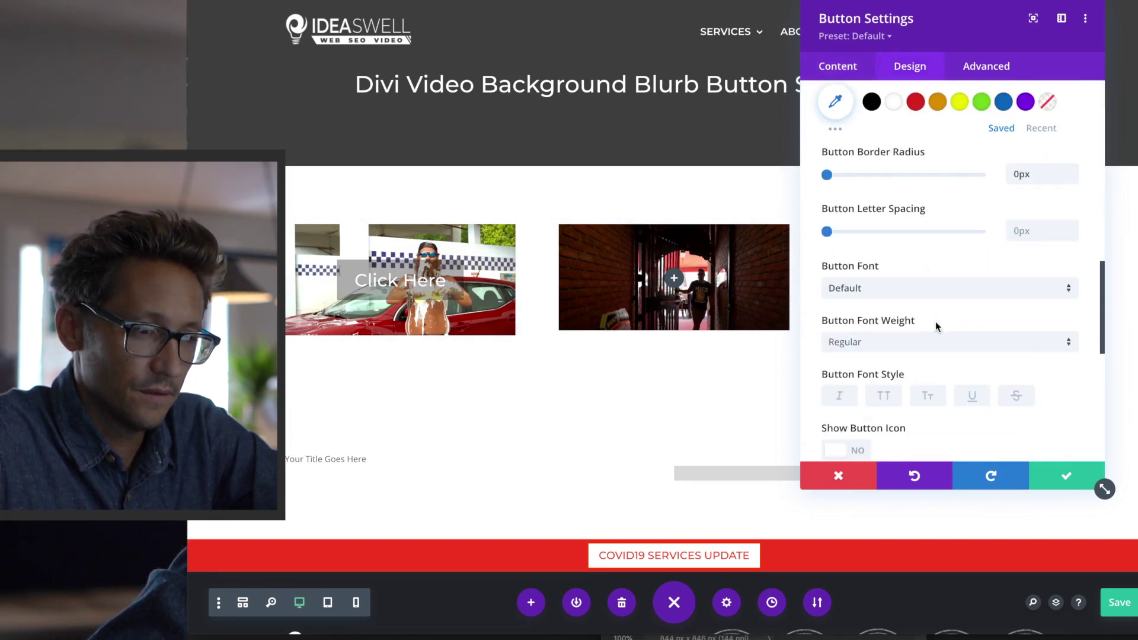
pyautogui.scroll(-1, 936, 327)
pyautogui.click(883, 378)
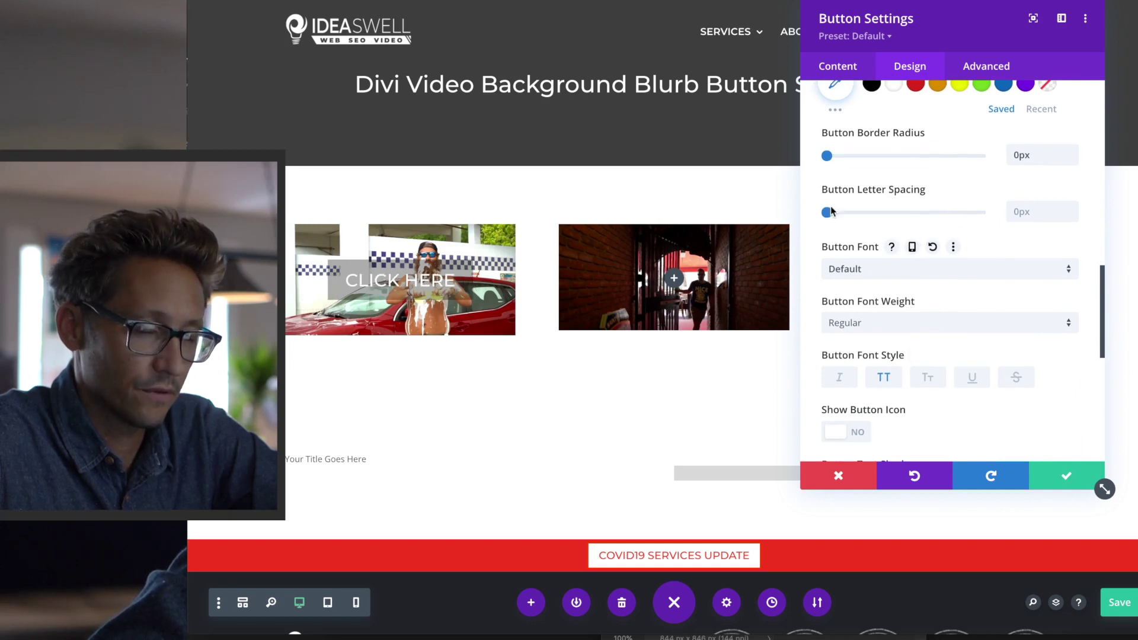
# Reduce the button's text size to slightly under 22px
pyautogui.scroll(10, 861, 264)
pyautogui.scroll(2, 860, 266)
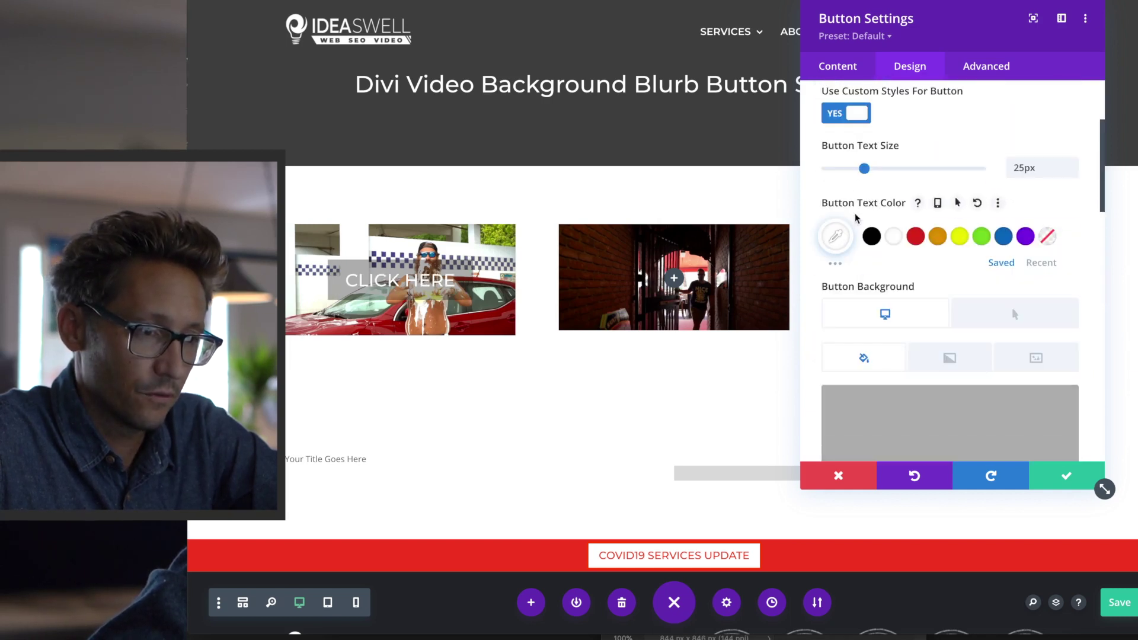
pyautogui.click(863, 169)
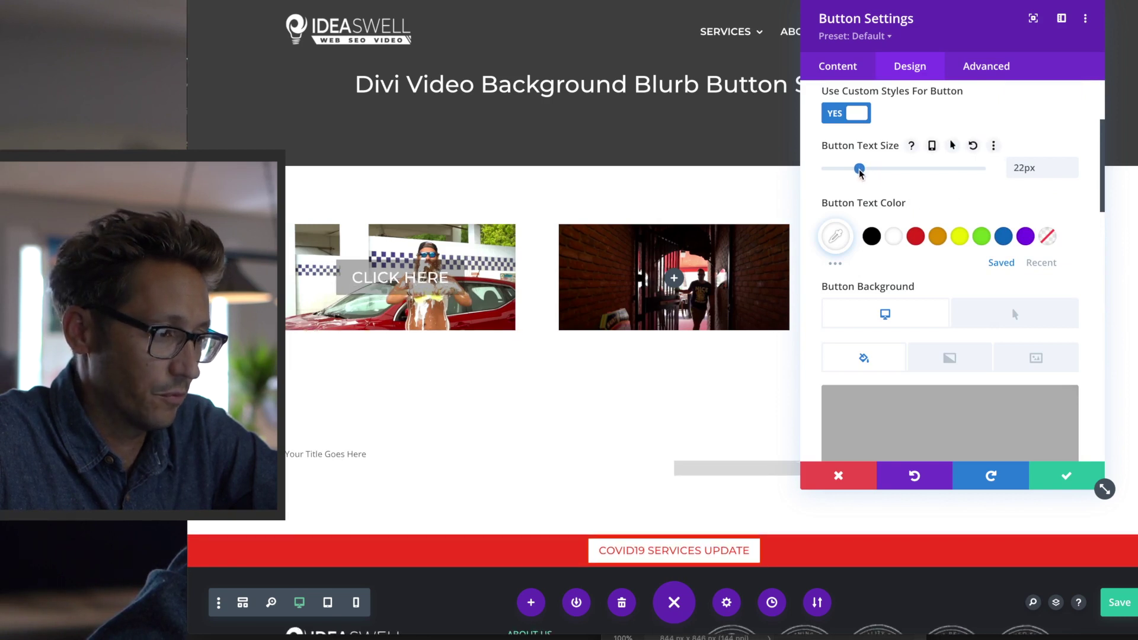
pyautogui.moveTo(862, 170); pyautogui.dragTo(857, 170)
# Give the button linked padding of 16px at top and bottom and 24px at both sides, and save the button settings
pyautogui.scroll(-10, 917, 216)
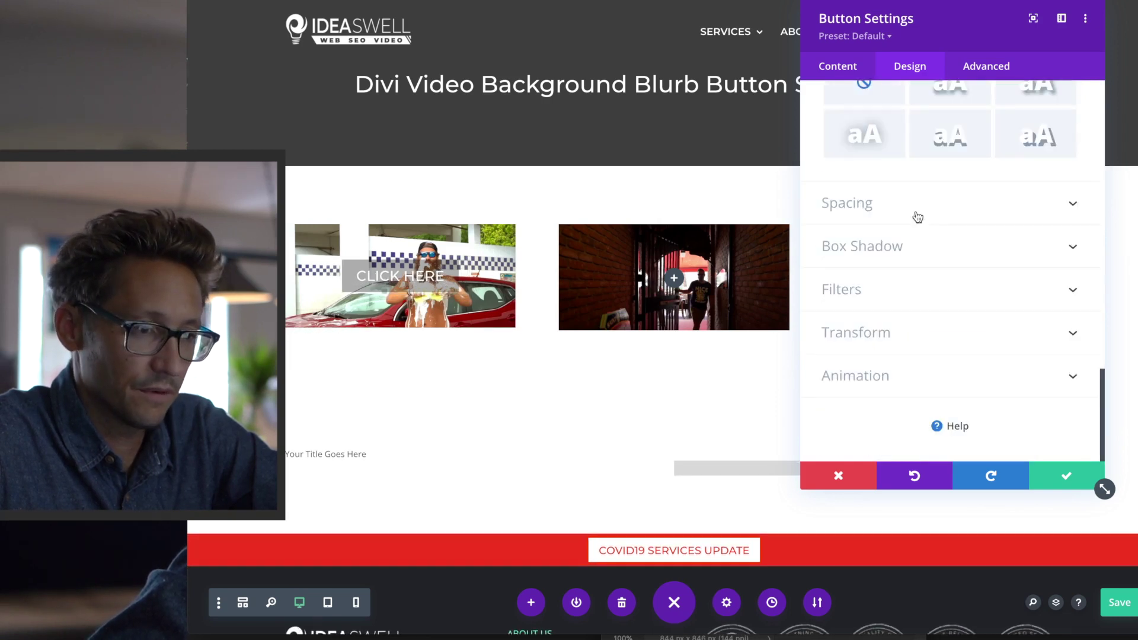
pyautogui.click(914, 204)
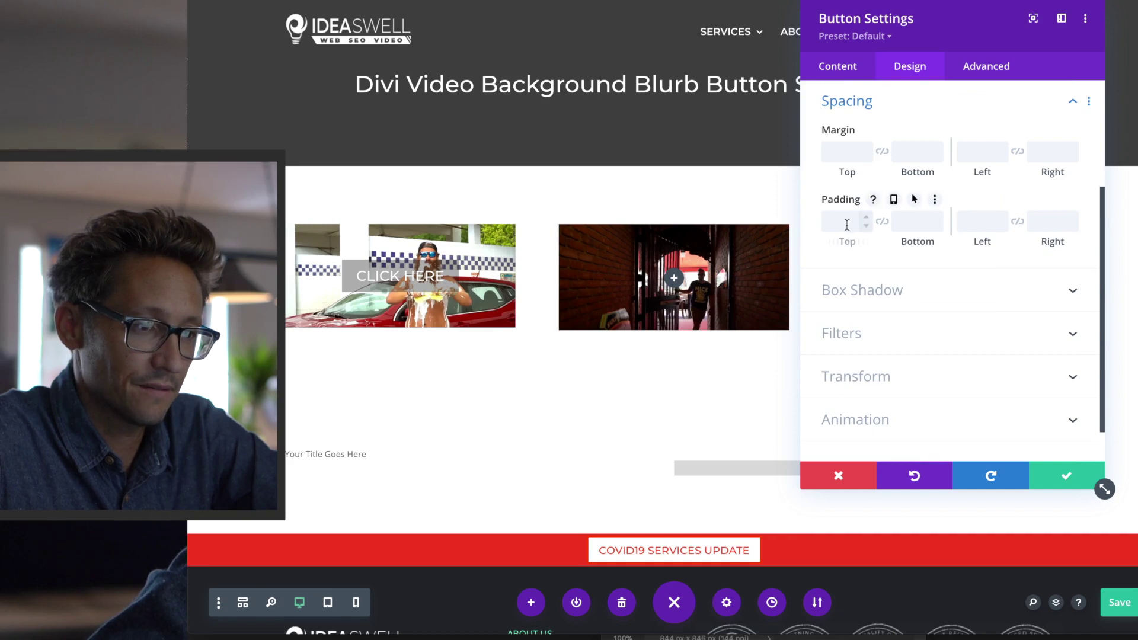
pyautogui.moveTo(841, 244); pyautogui.dragTo(850, 242)
pyautogui.click(882, 223)
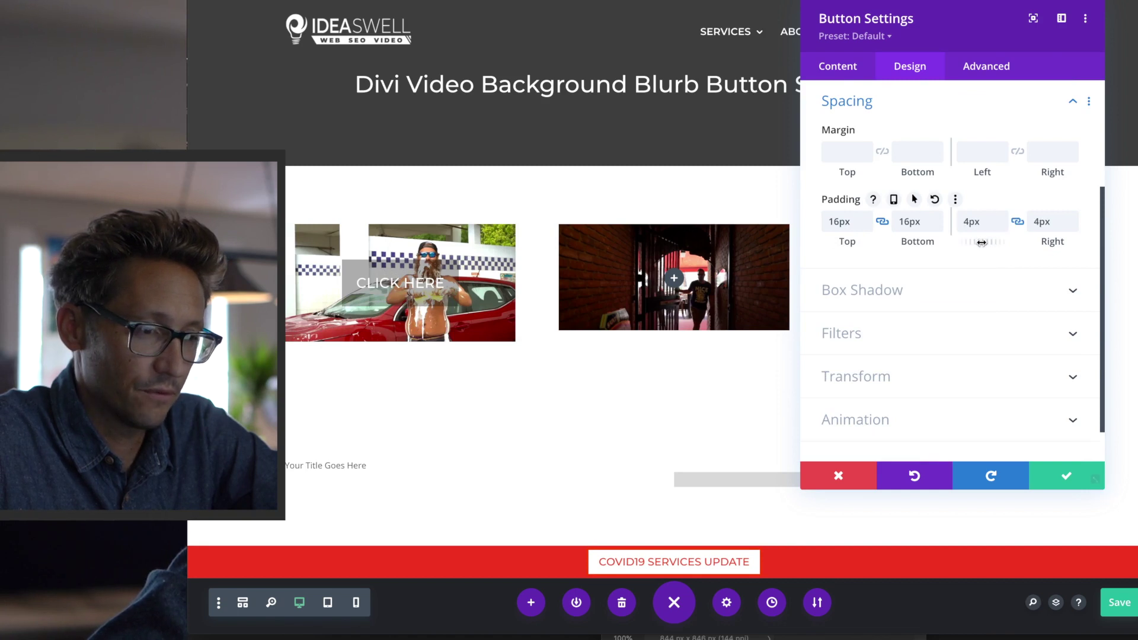
pyautogui.moveTo(981, 243); pyautogui.dragTo(986, 241)
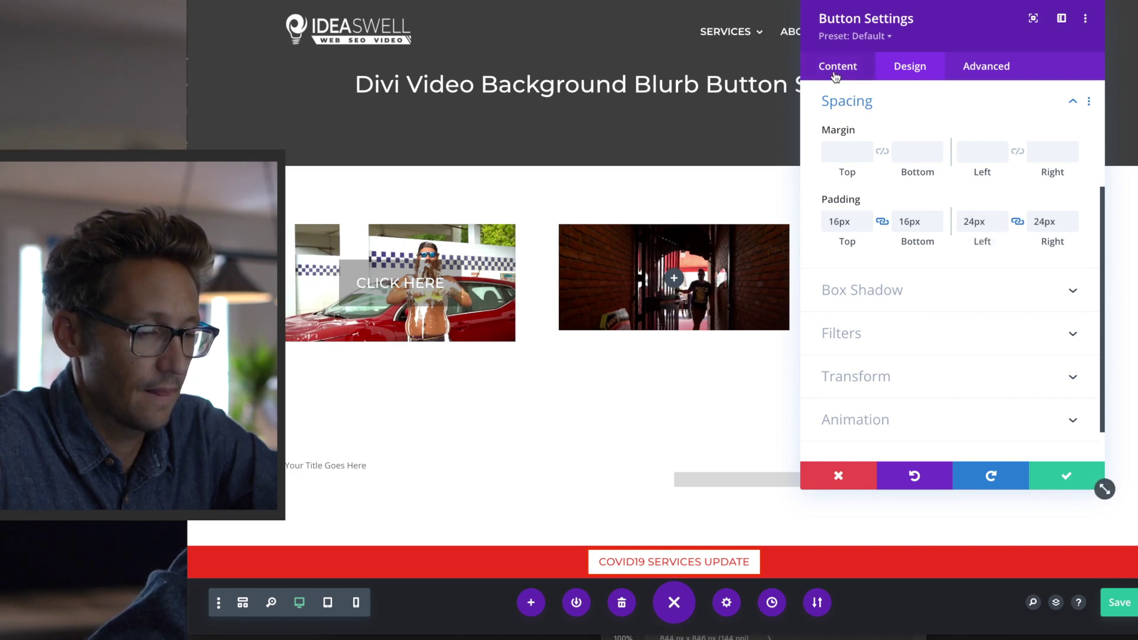
pyautogui.click(1064, 481)
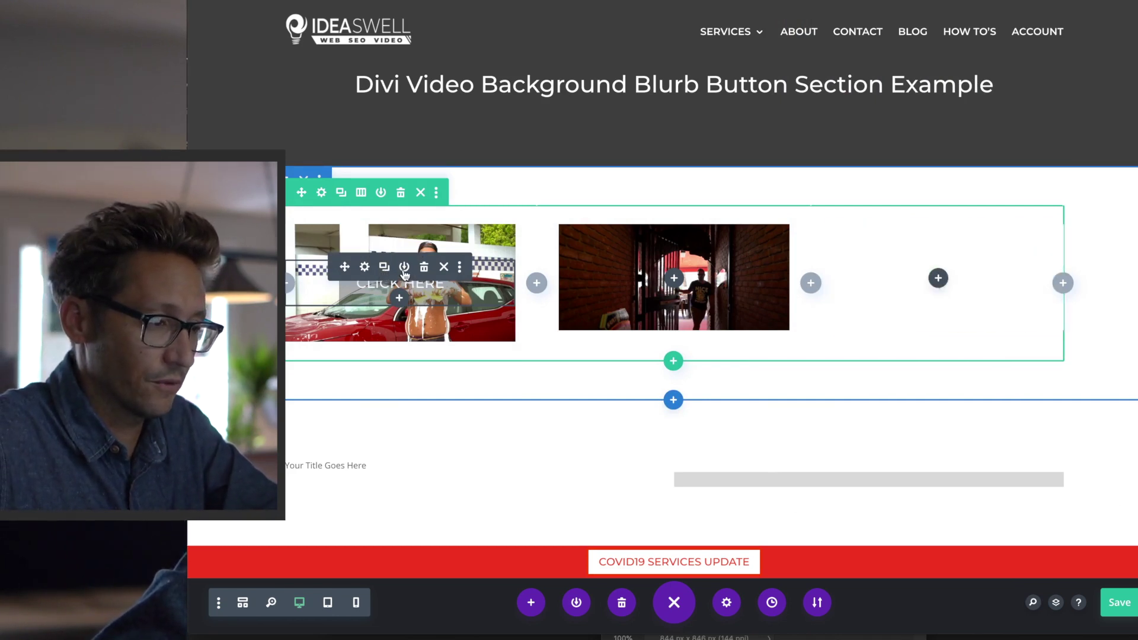
# Save the button to the Divi Library as a global item named BTN_BlurbVideos
pyautogui.click(405, 268)
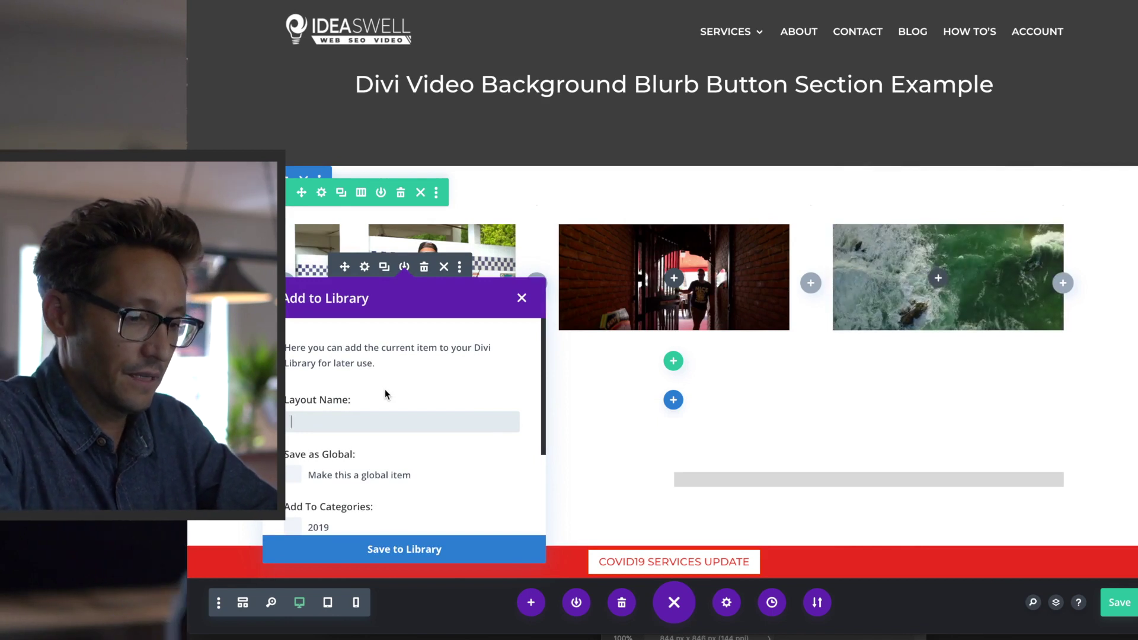
pyautogui.write('BTN_Bl')
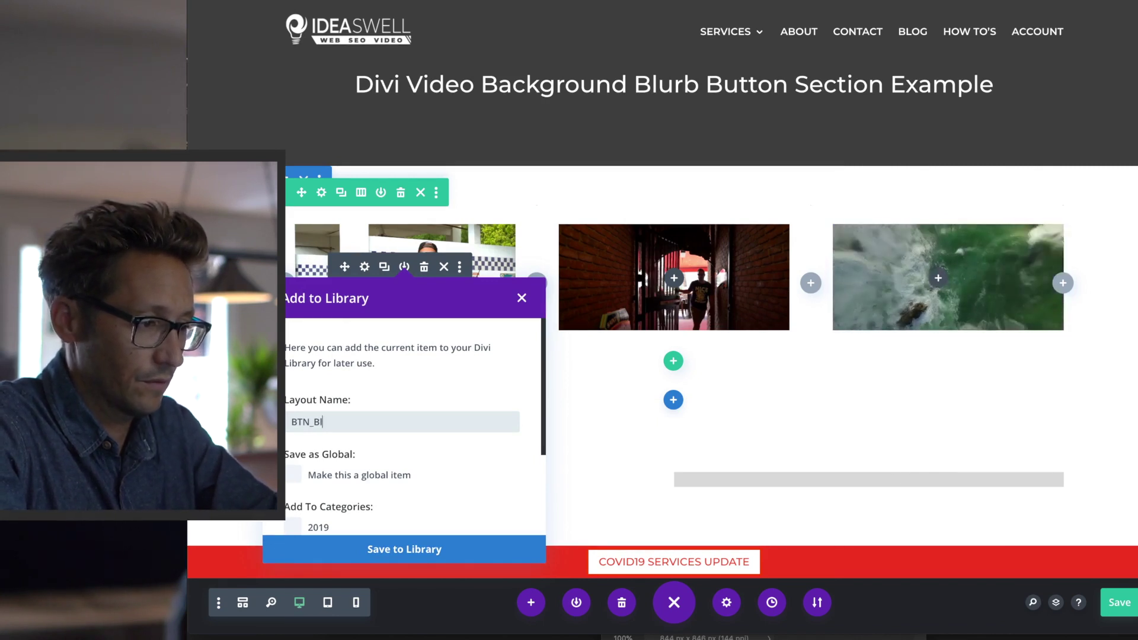
pyautogui.write('urbVideos')
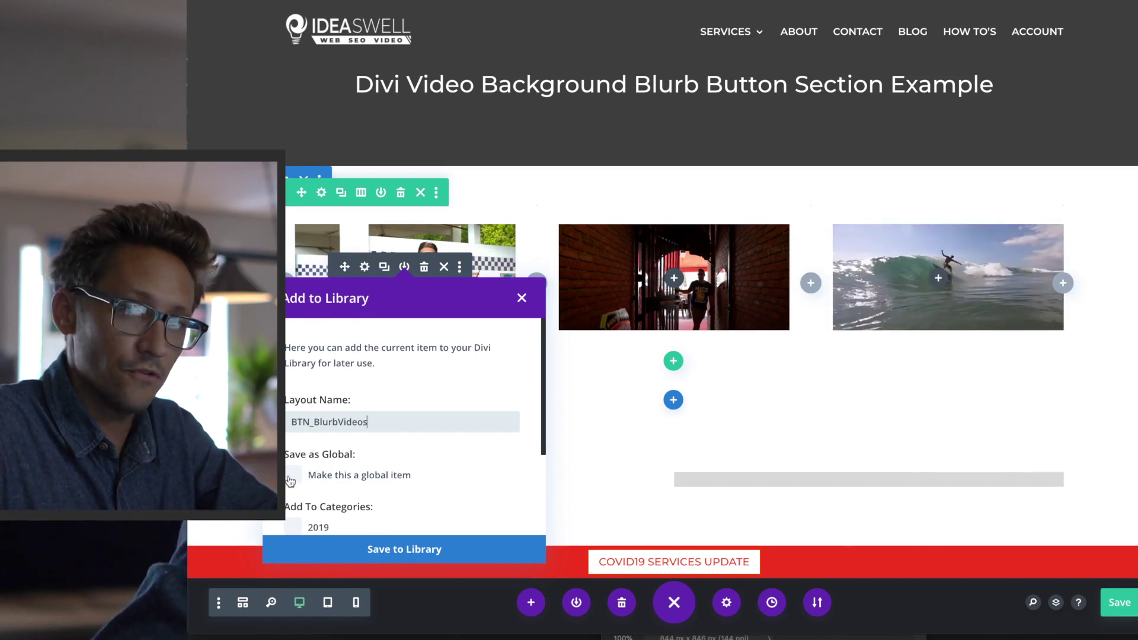
pyautogui.click(378, 542)
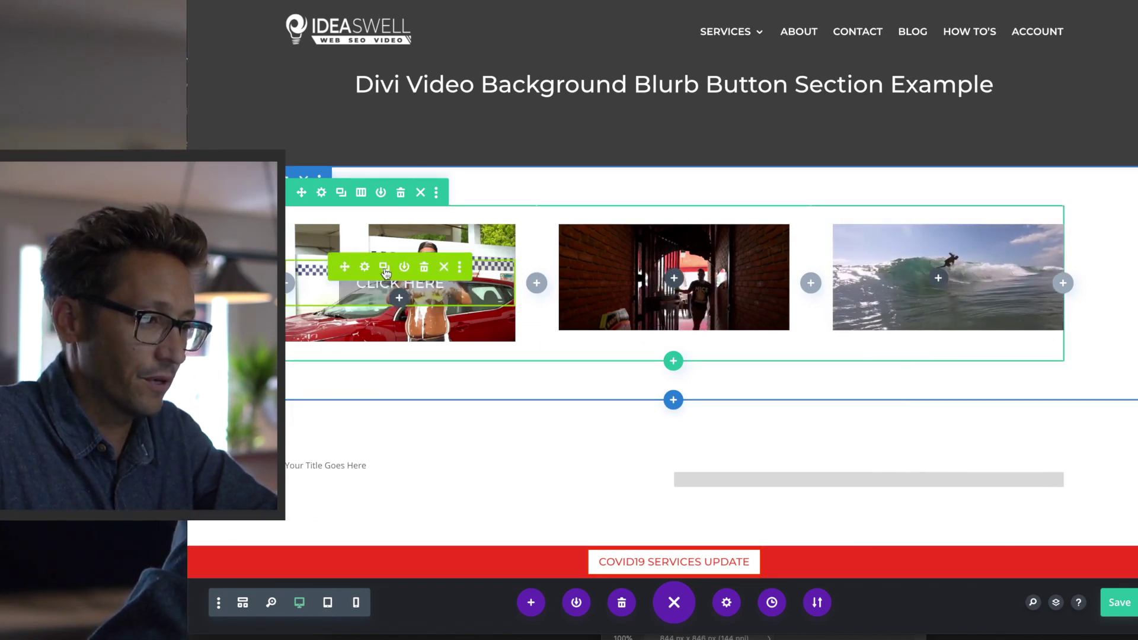
# Duplicate the global button into the middle column and change the copy's text to "Button Click", excluding that text from global sync
pyautogui.click(384, 268)
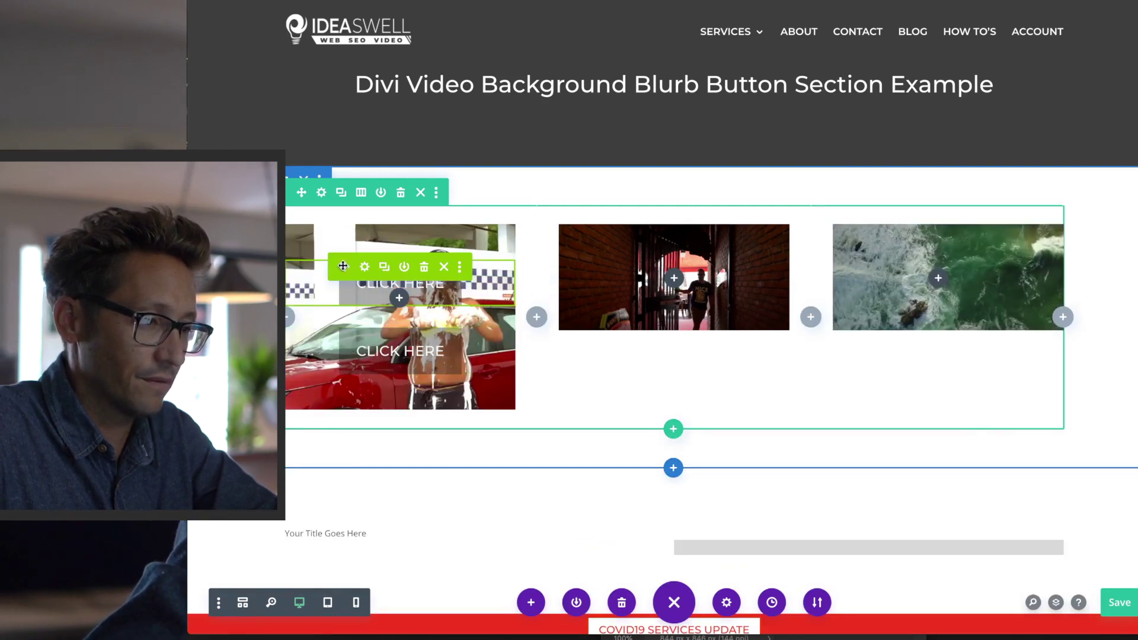
pyautogui.moveTo(342, 265); pyautogui.dragTo(622, 281)
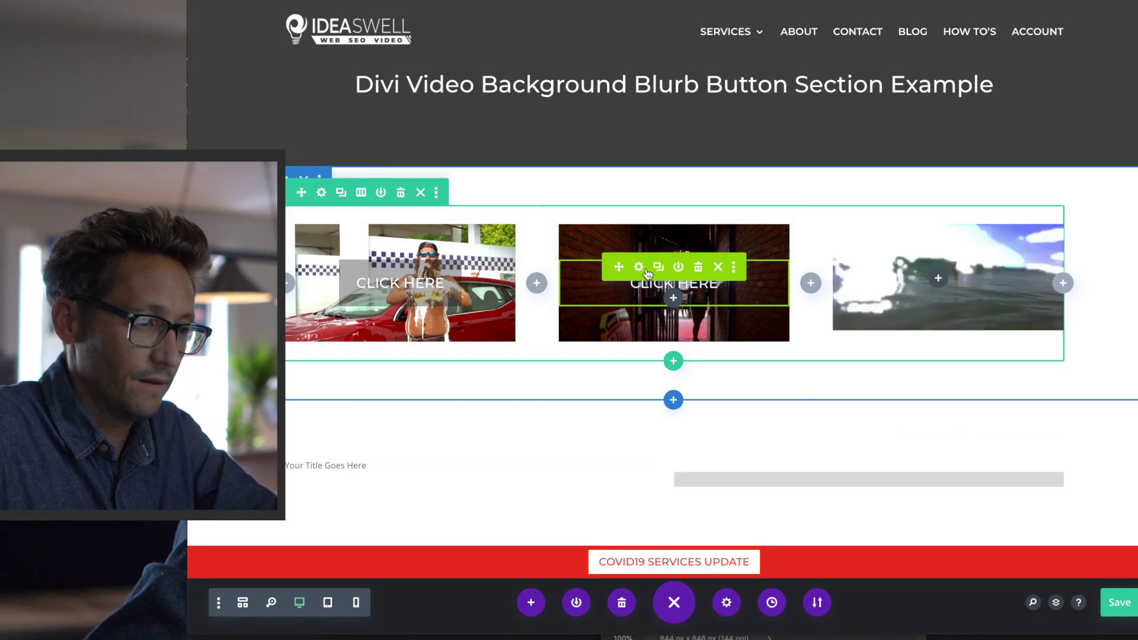
pyautogui.click(644, 270)
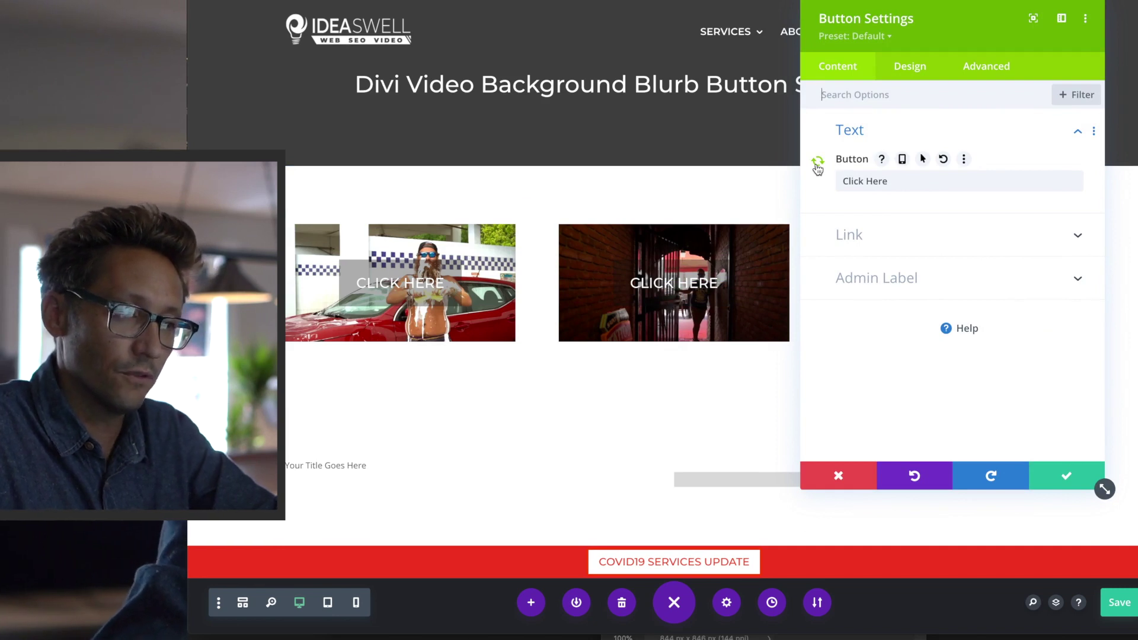
pyautogui.click(862, 181)
pyautogui.hotkey('ctrl', 'a')
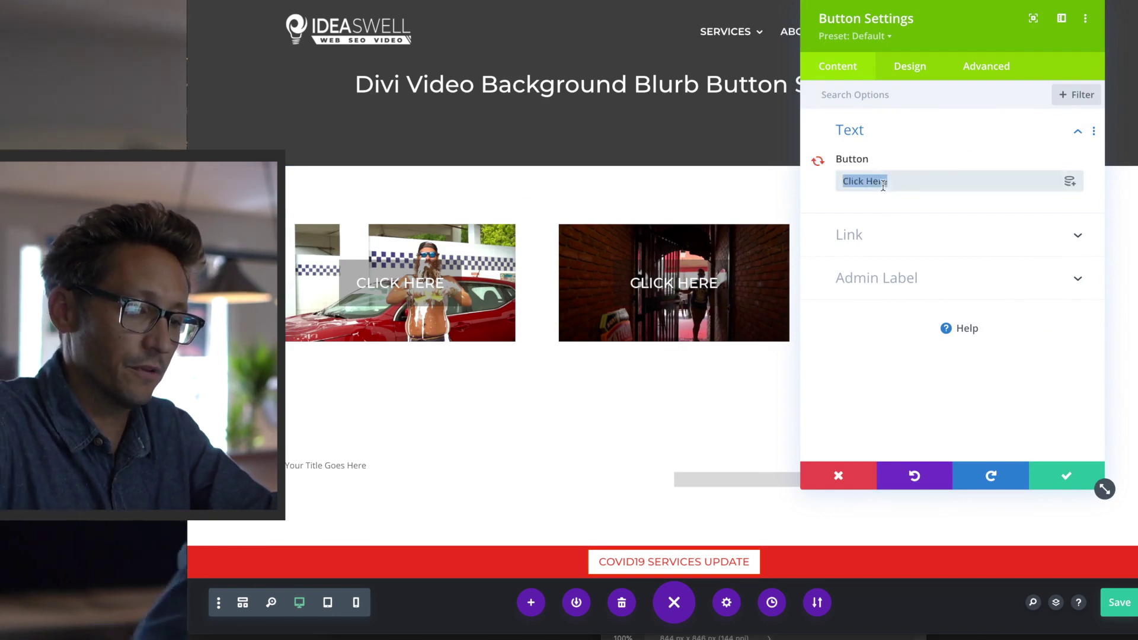
pyautogui.write('Button Click')
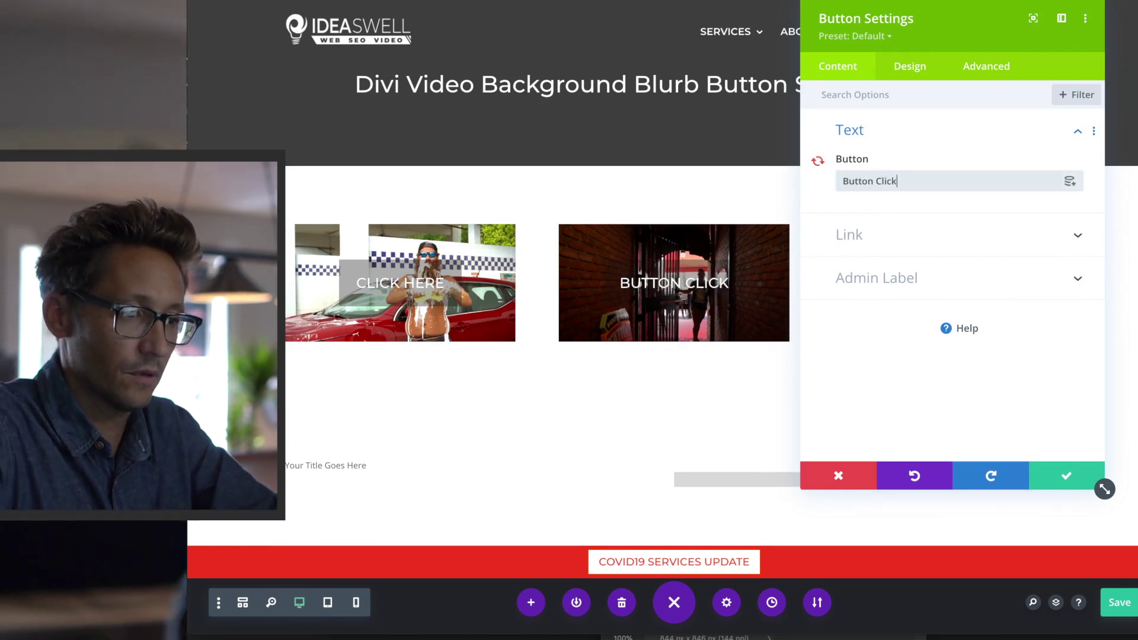
pyautogui.click(1064, 477)
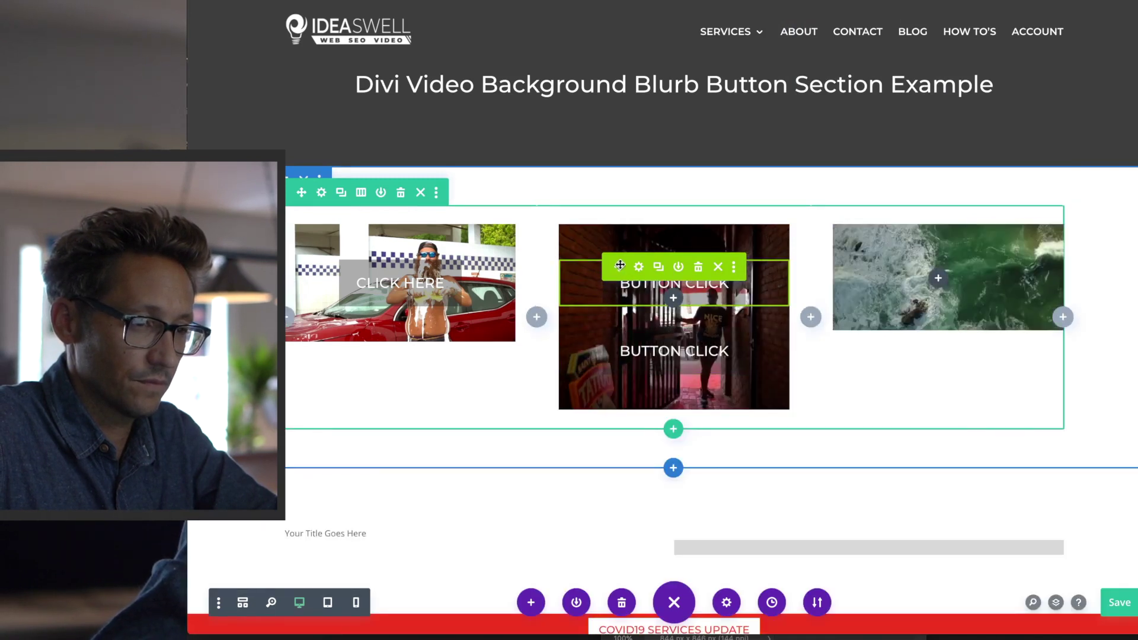
# Place a copy of the middle column's button in the third column
pyautogui.press('super+v')
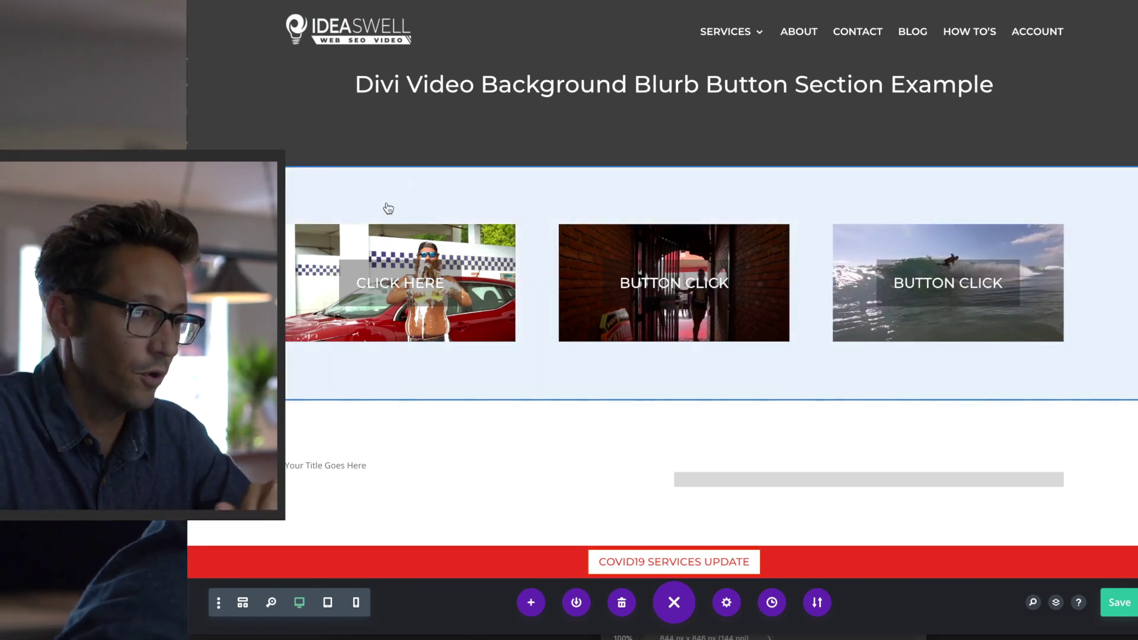
# Enable a custom gutter width of 2 for the three-column row and set the row width to 92%
pyautogui.click(337, 215)
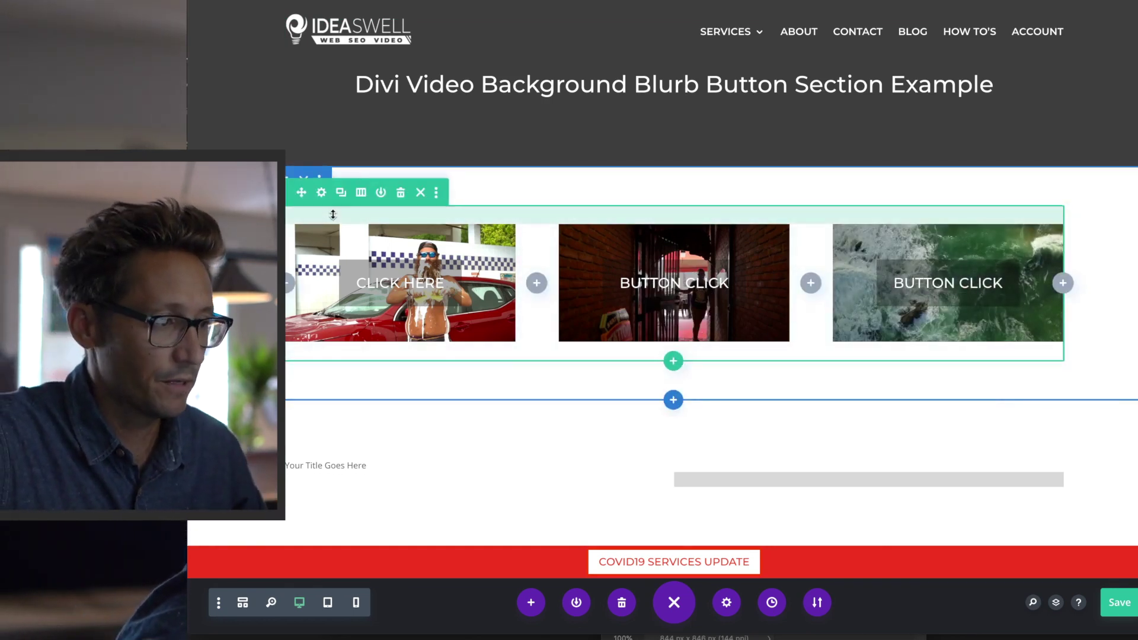
pyautogui.click(328, 198)
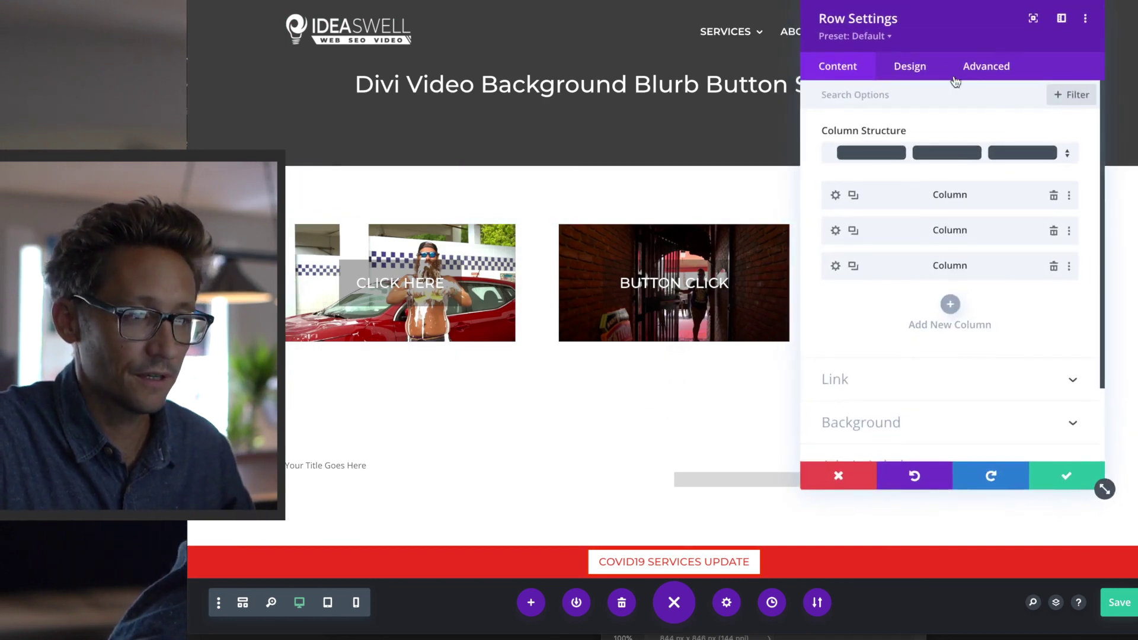
pyautogui.click(919, 70)
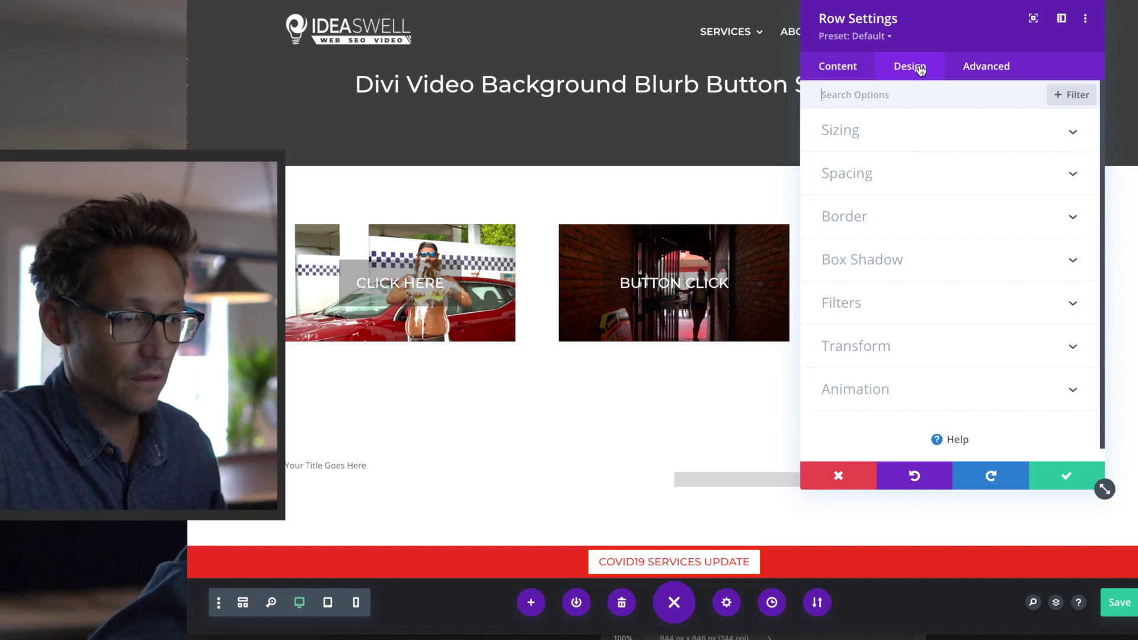
pyautogui.click(901, 140)
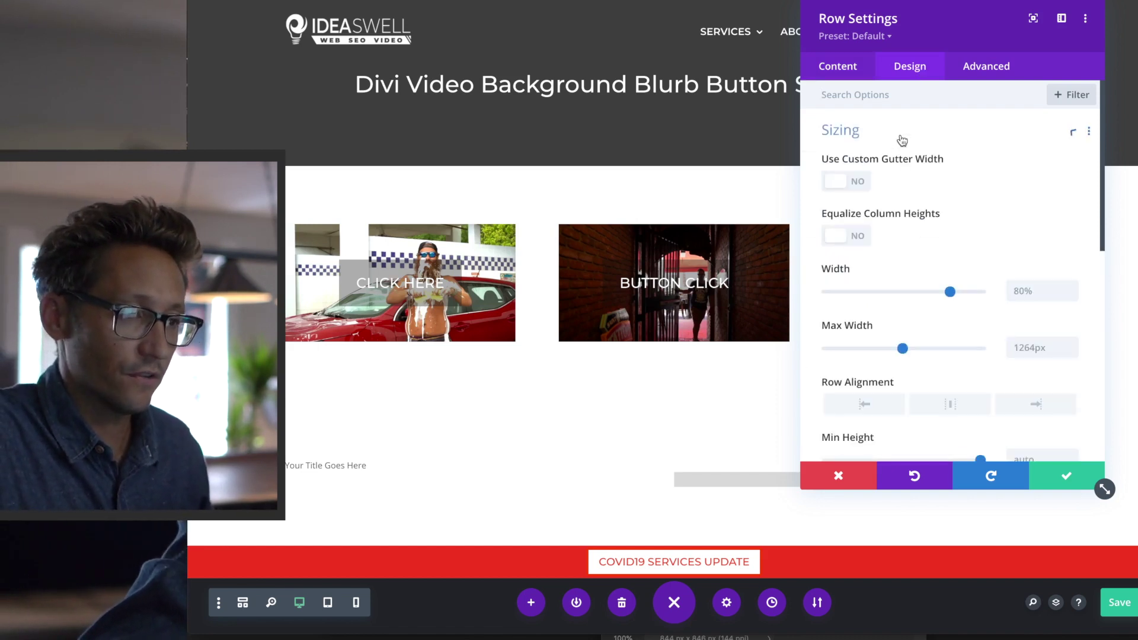
pyautogui.click(864, 185)
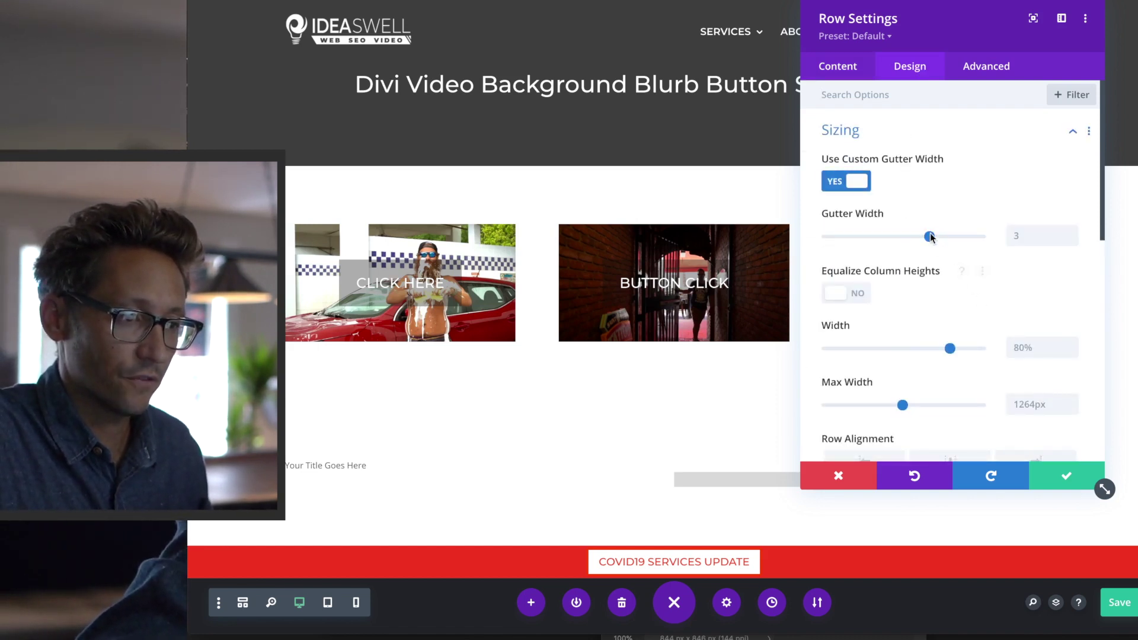
pyautogui.moveTo(918, 238); pyautogui.dragTo(884, 239)
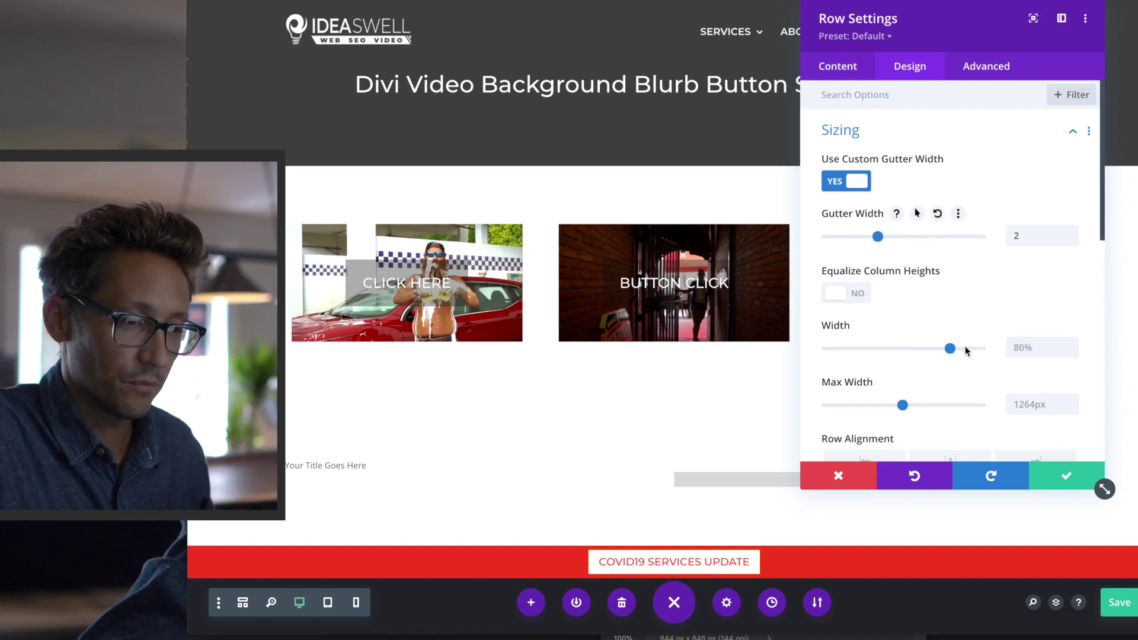
pyautogui.moveTo(950, 348); pyautogui.dragTo(968, 349)
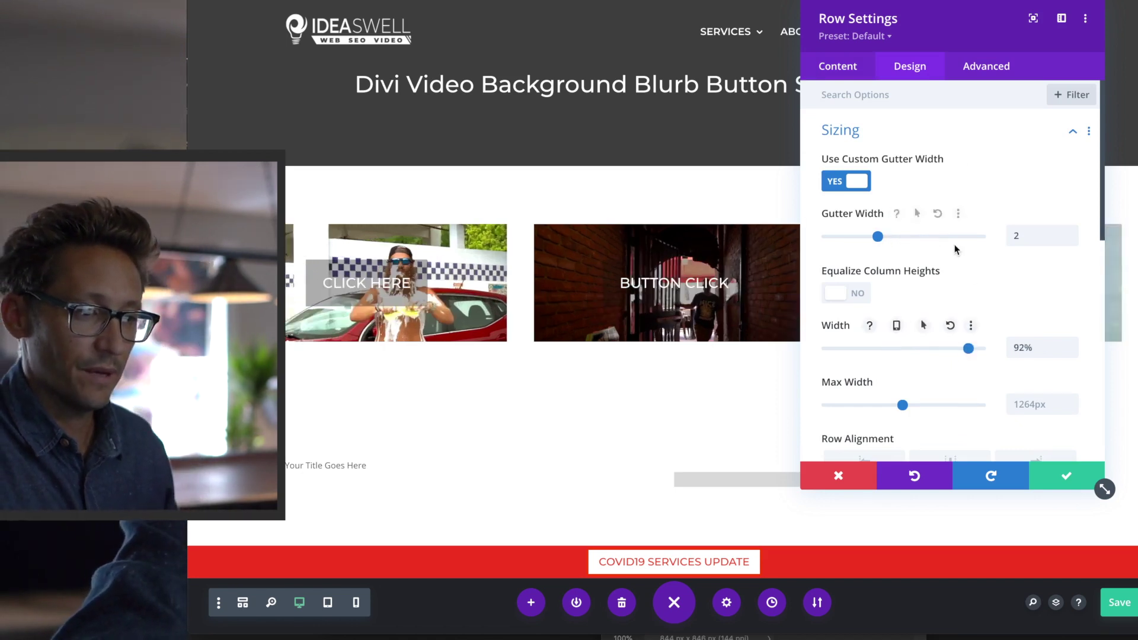
# Set the row alignment to center
pyautogui.scroll(-5, 954, 244)
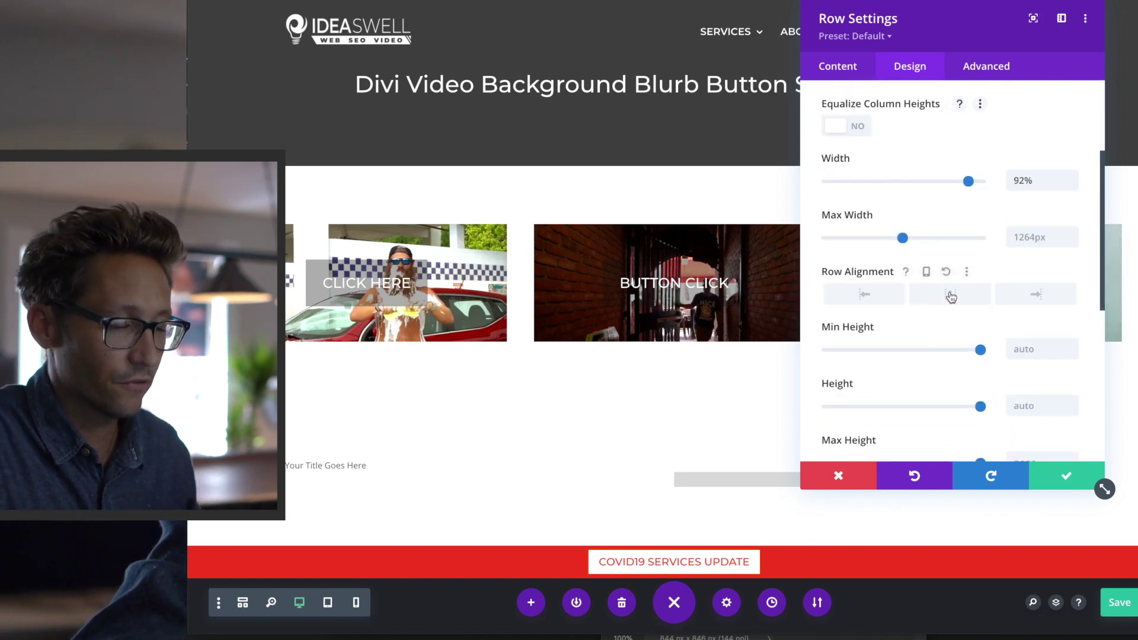
pyautogui.scroll(-2, 951, 297)
pyautogui.scroll(5, 950, 297)
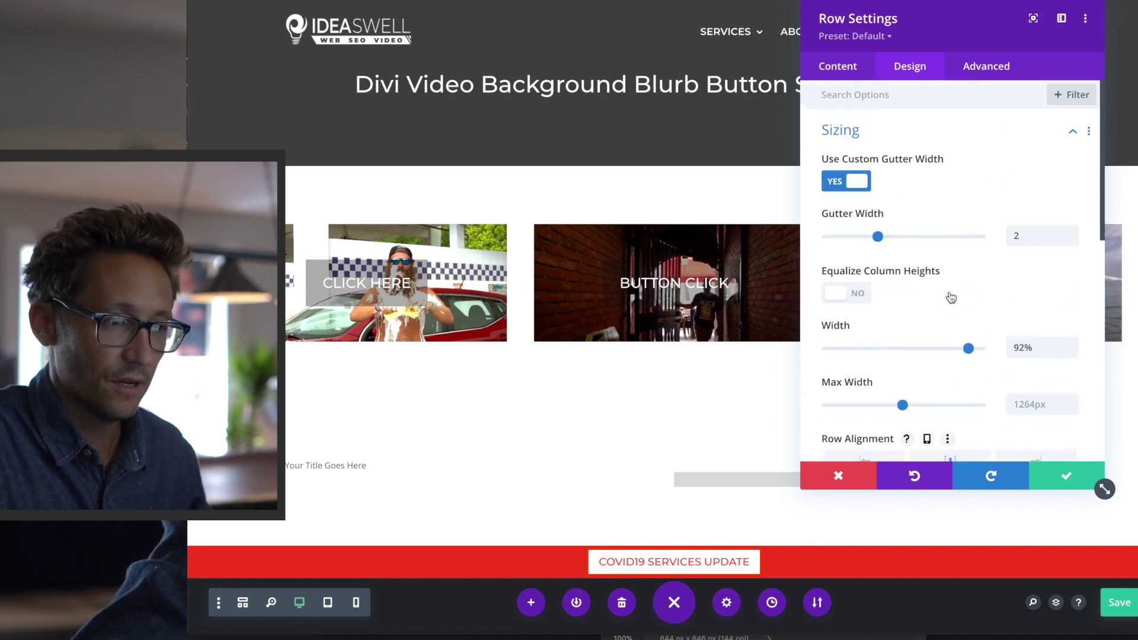
# Check the three-column row's maximum width for tablets and save the row settings
pyautogui.scroll(-1, 950, 295)
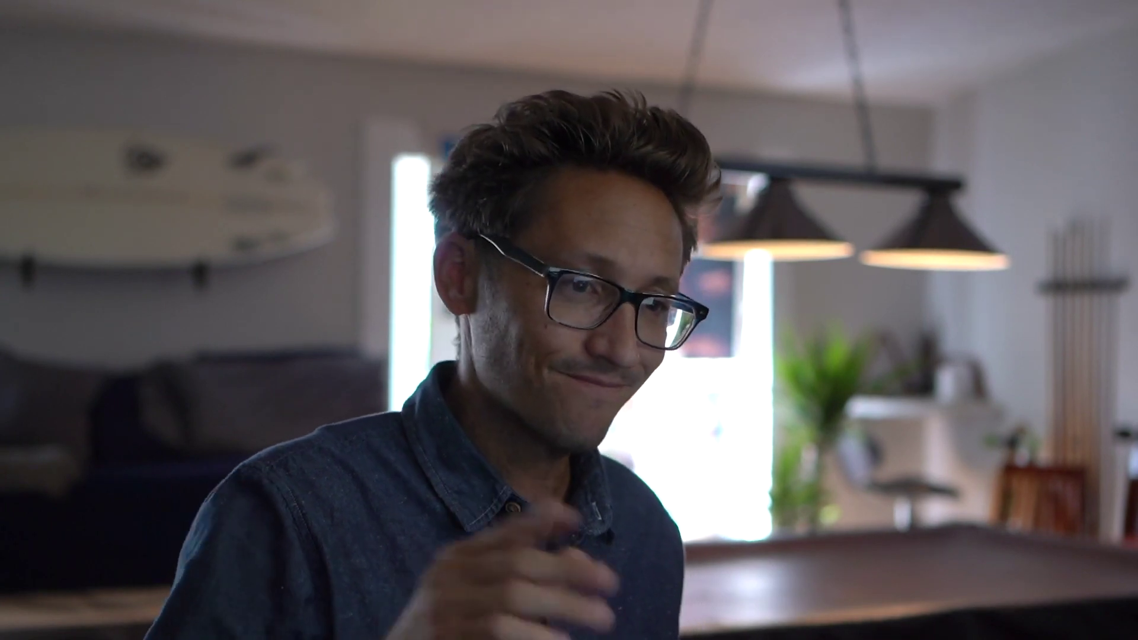
pyautogui.scroll(-1, 906, 358)
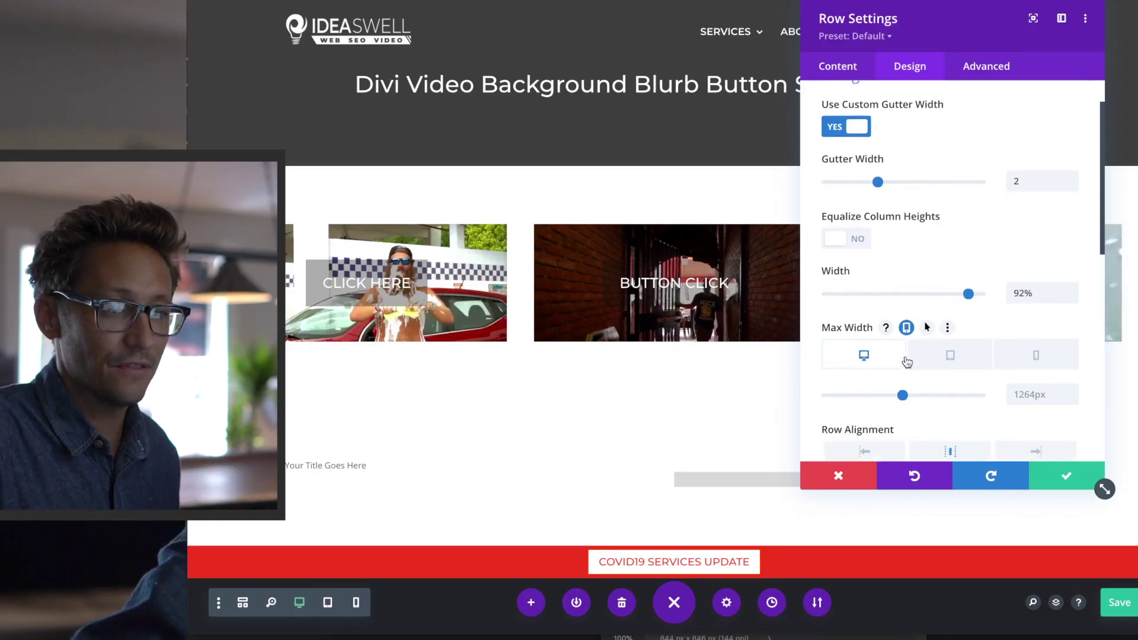
pyautogui.click(950, 337)
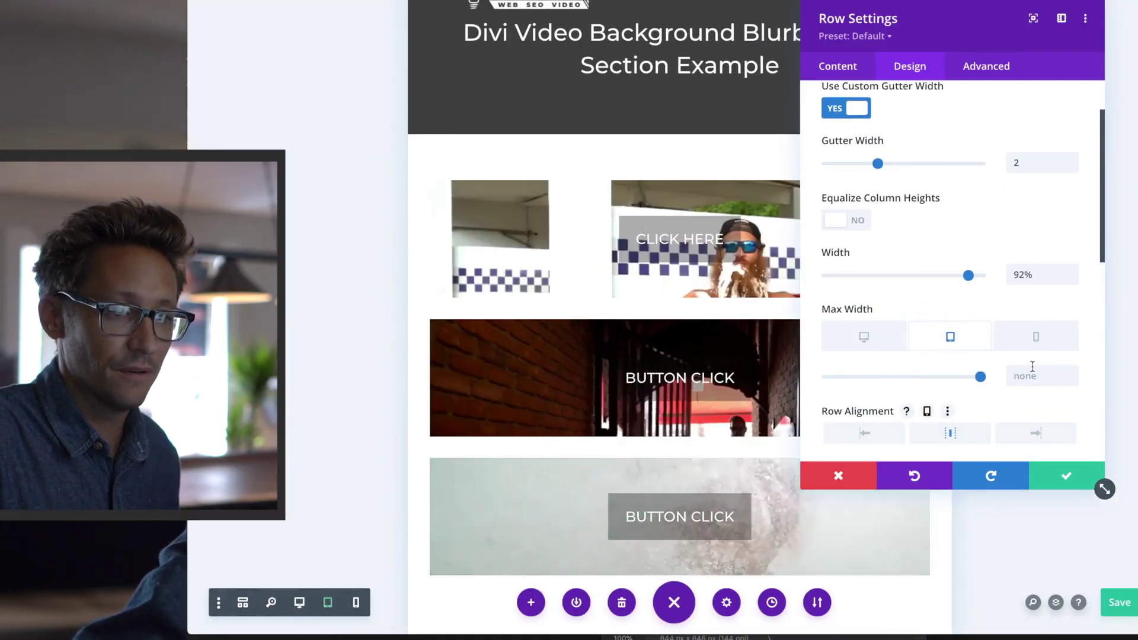
pyautogui.click(1042, 374)
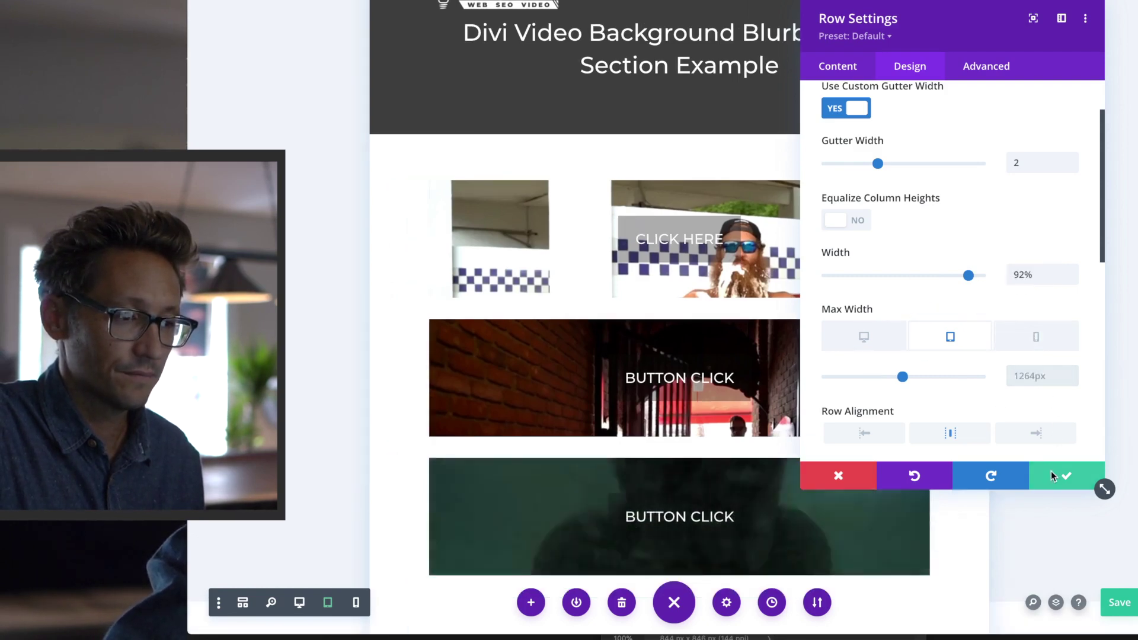
pyautogui.click(1050, 471)
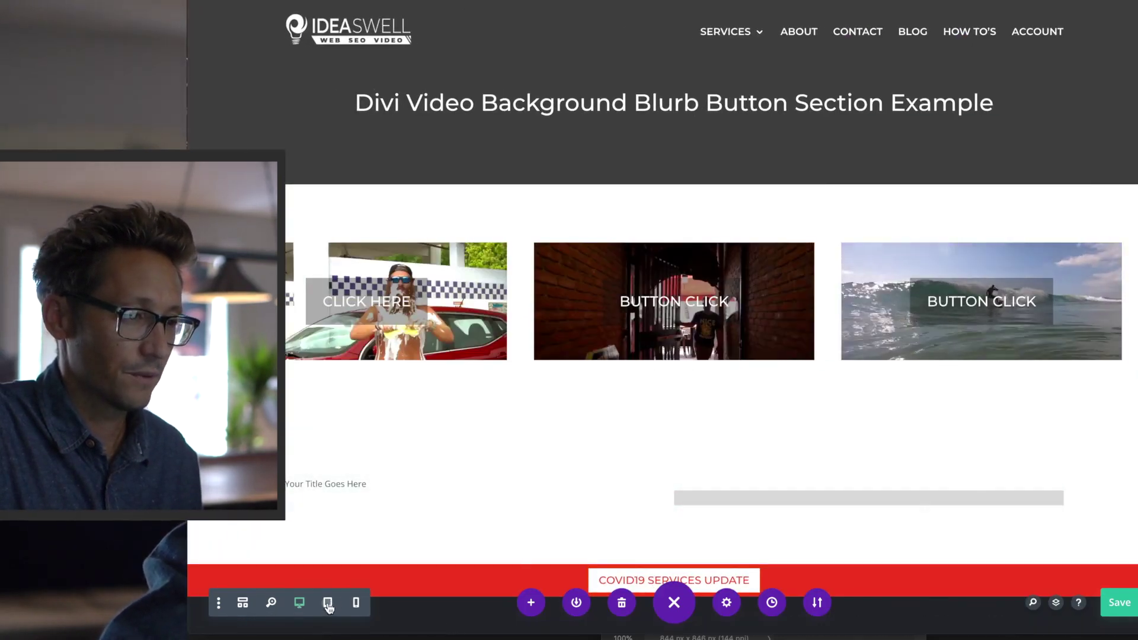
# Preview the stacked video columns in the tablet layout, and return to the desktop layout
pyautogui.click(328, 602)
pyautogui.scroll(-3, 403, 382)
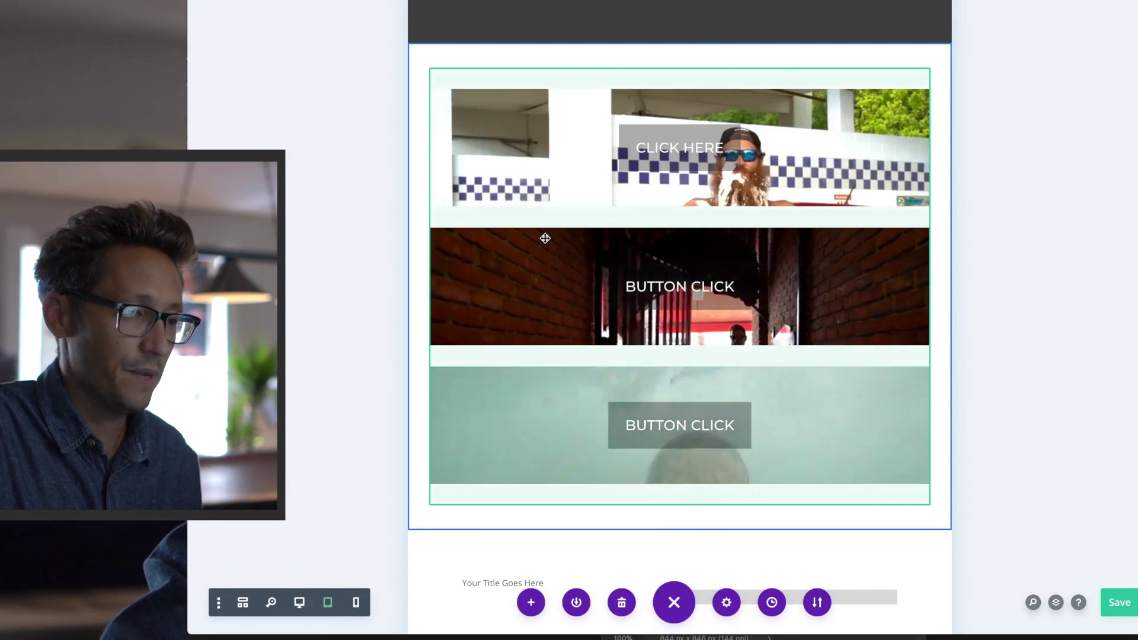
pyautogui.click(299, 610)
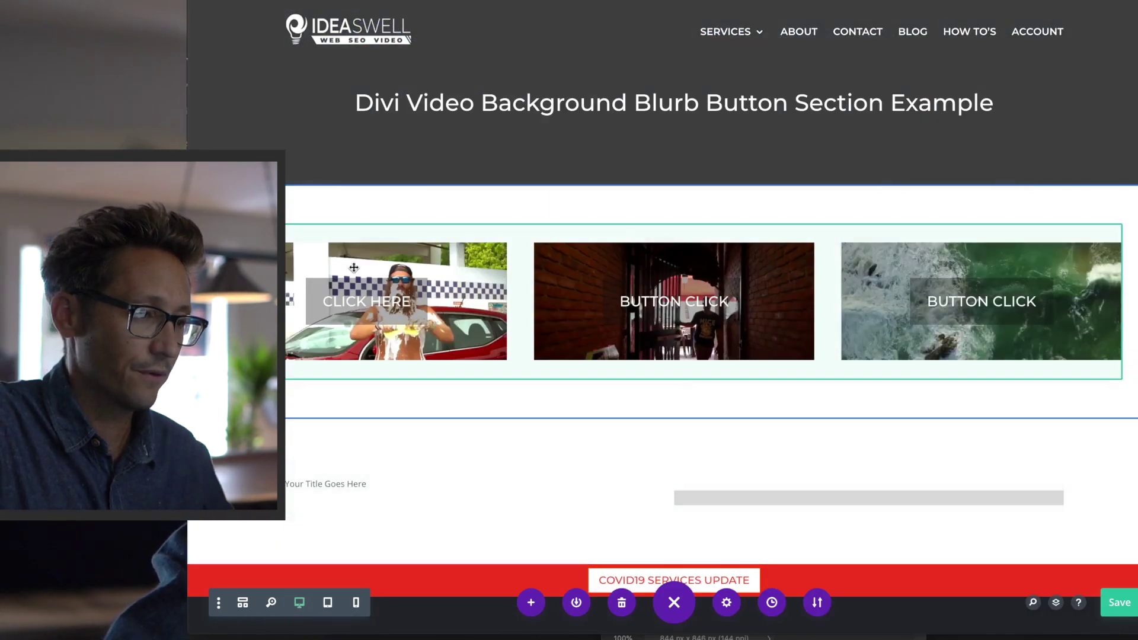
# Link the first column's top and bottom padding for tablets, set it to 84px, and save the column and row settings
pyautogui.moveTo(310, 269)
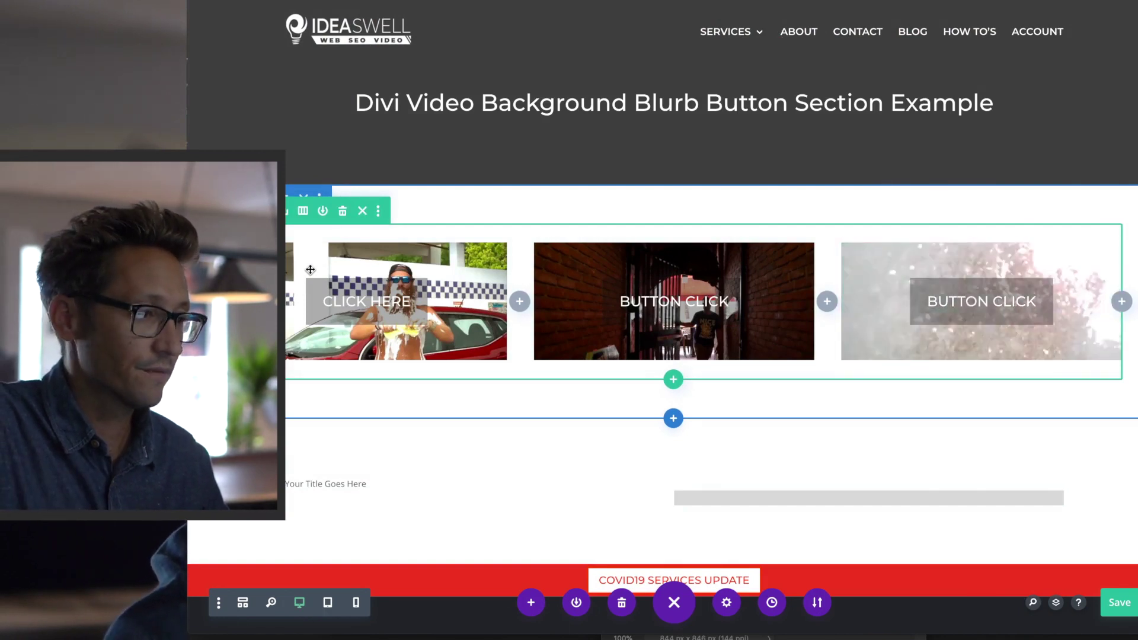
pyautogui.click(263, 211)
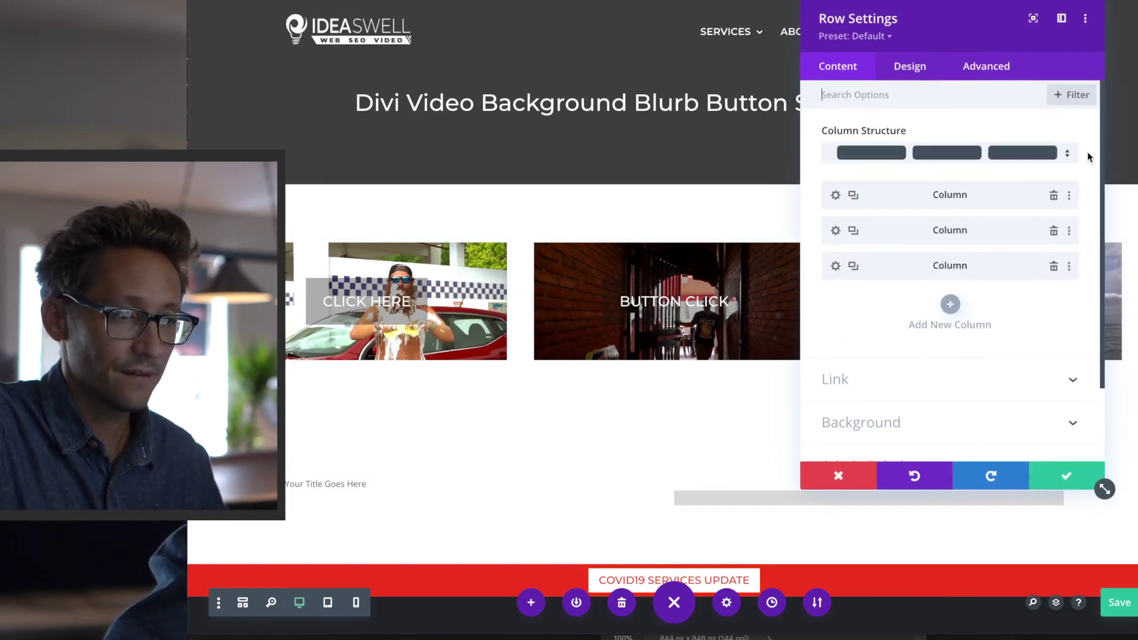
pyautogui.click(917, 70)
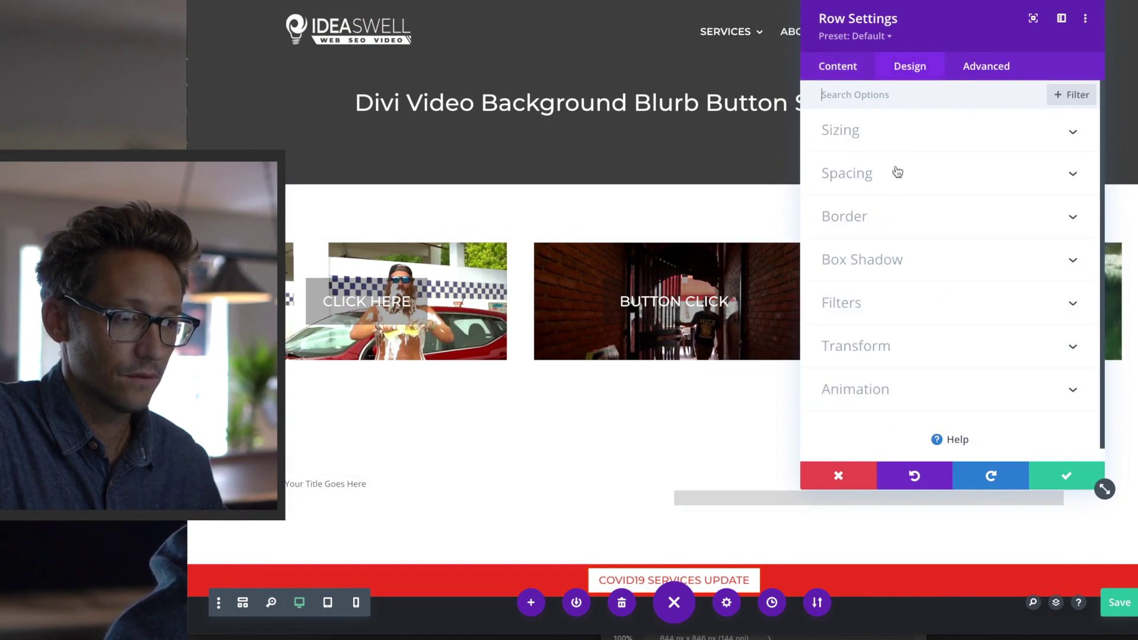
pyautogui.click(838, 79)
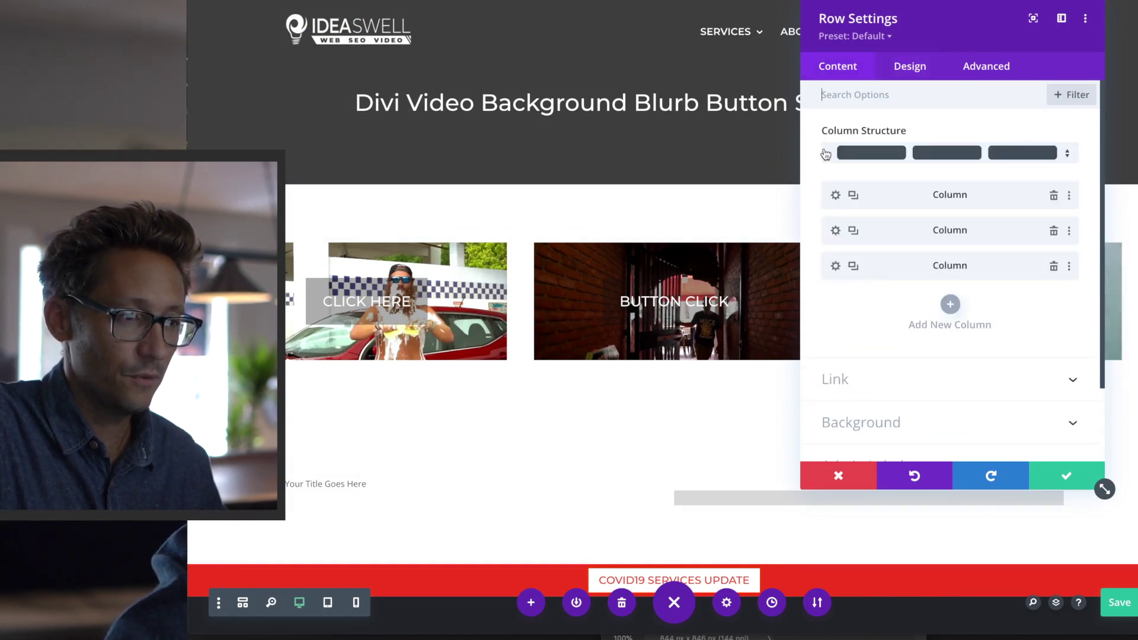
pyautogui.click(836, 196)
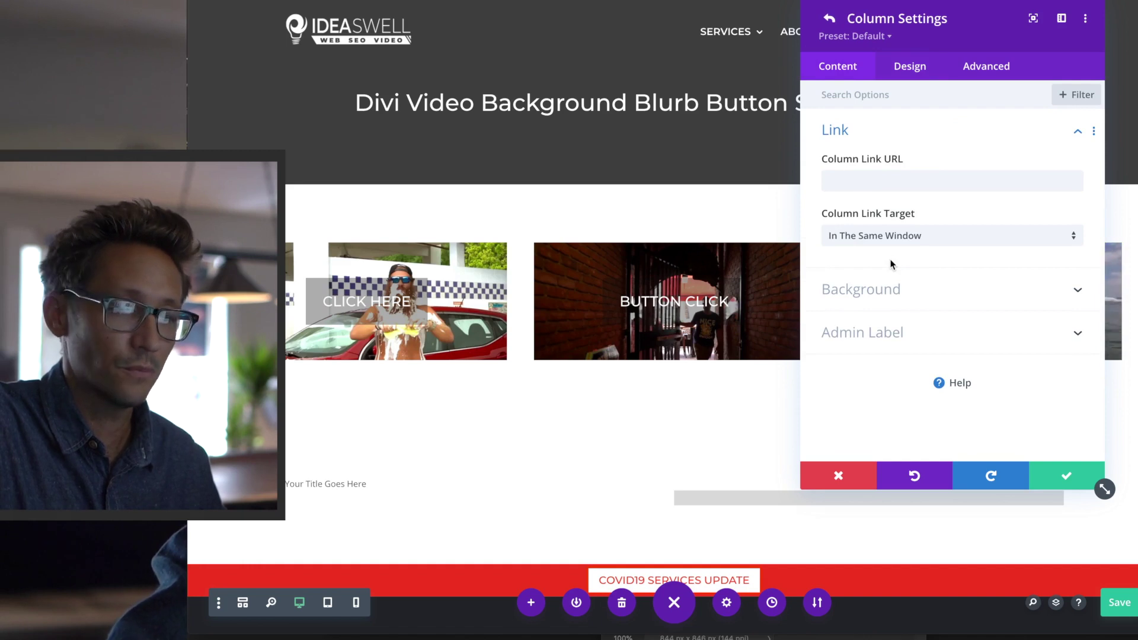
pyautogui.click(916, 72)
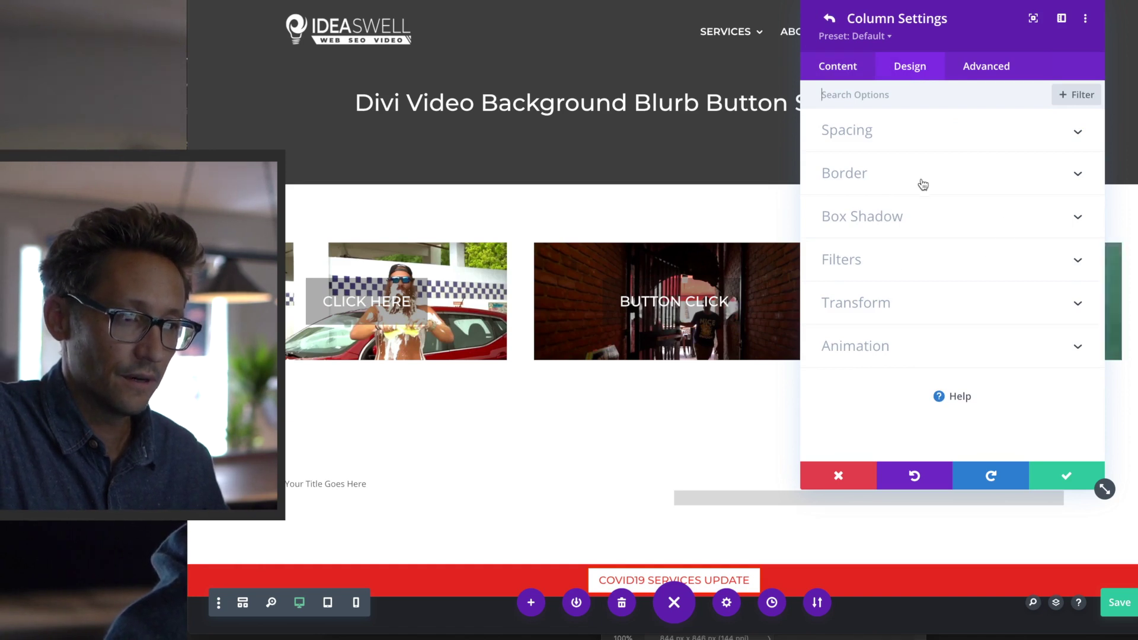
pyautogui.click(919, 130)
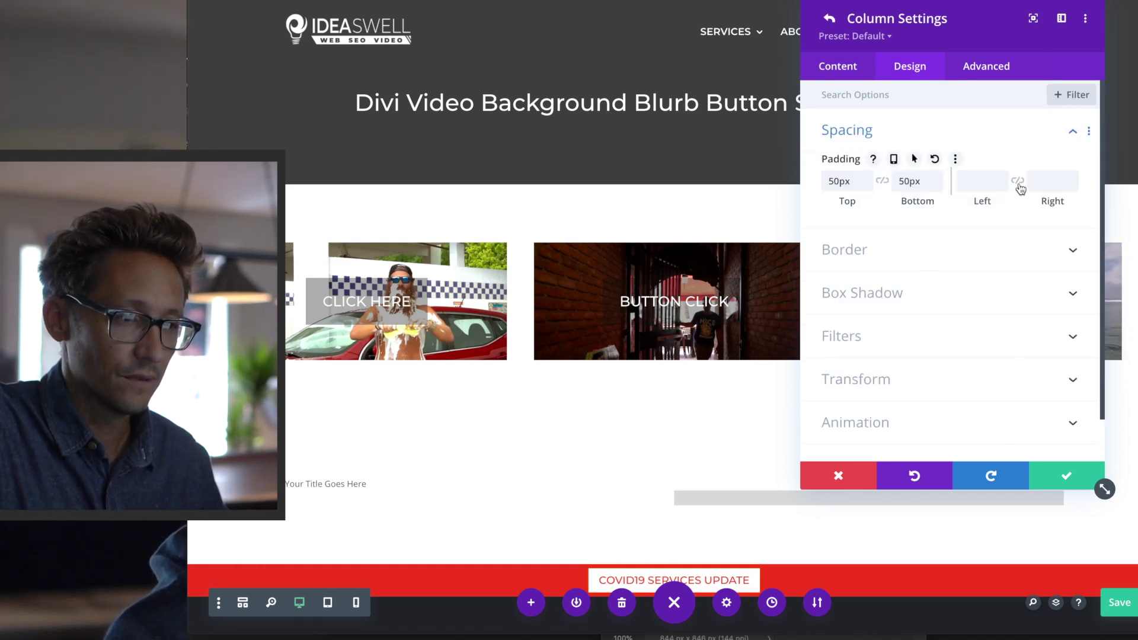
pyautogui.click(895, 163)
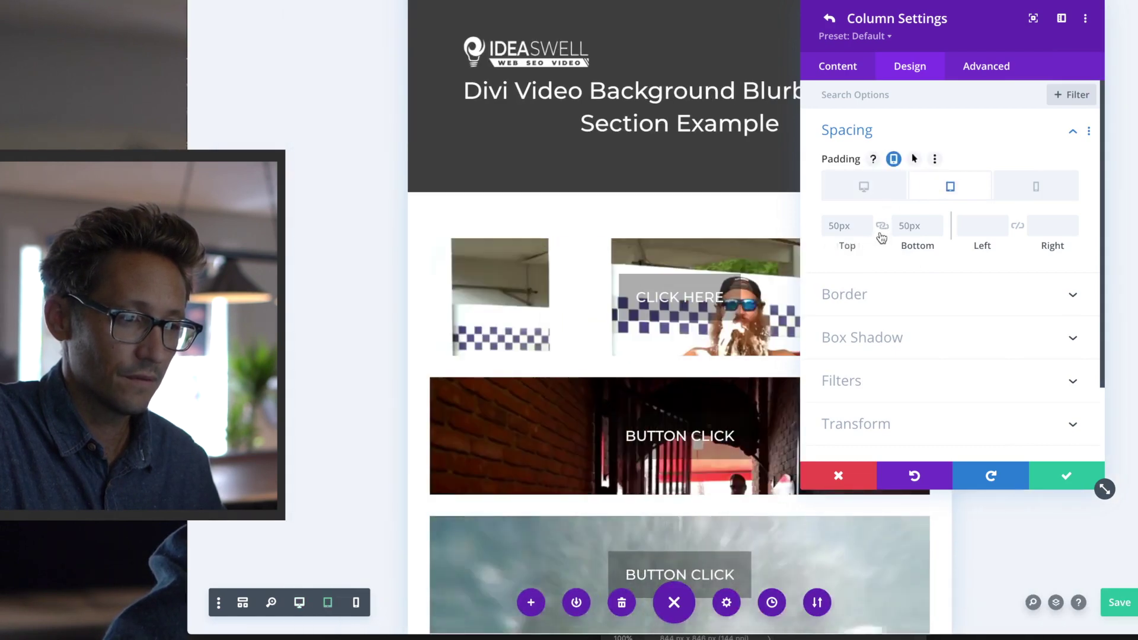
pyautogui.click(881, 228)
pyautogui.moveTo(847, 246); pyautogui.dragTo(877, 253)
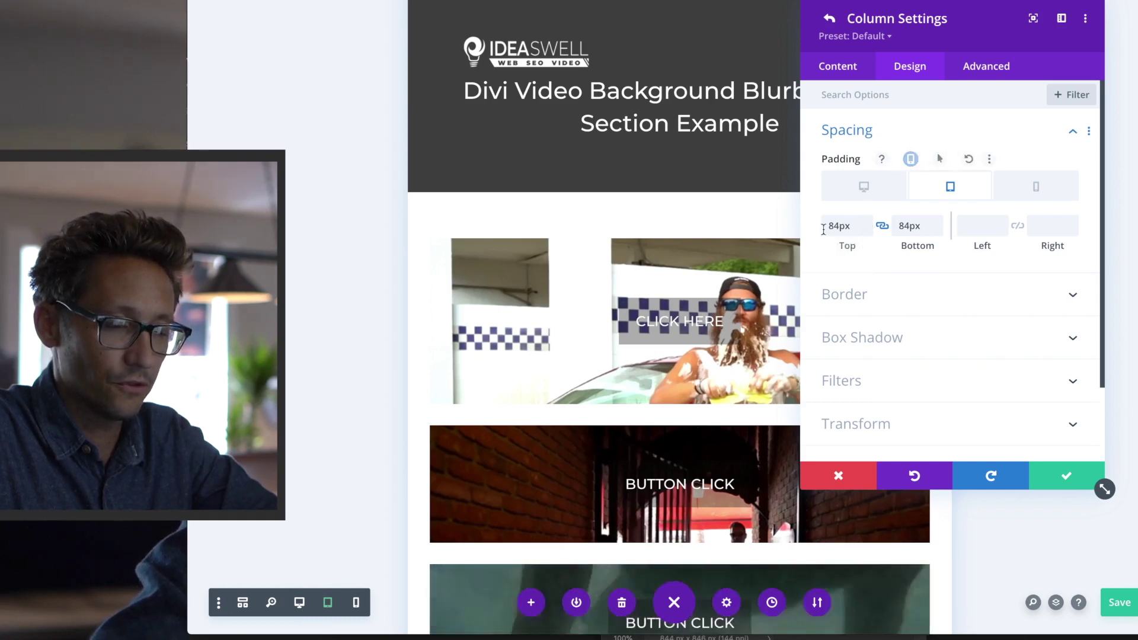
pyautogui.click(1061, 478)
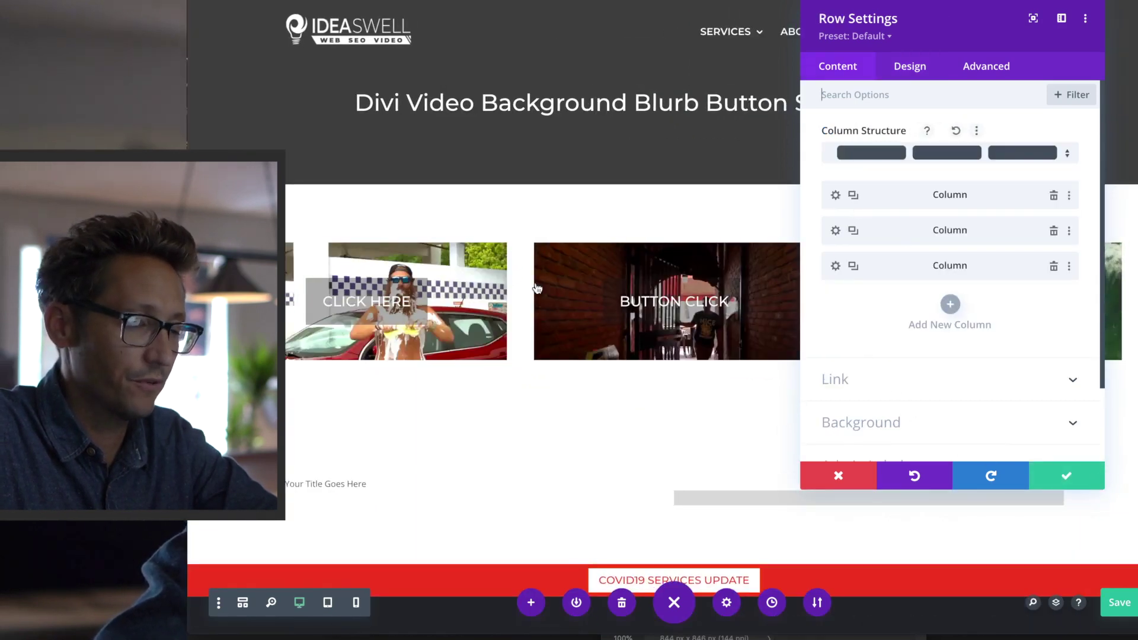
pyautogui.click(1061, 475)
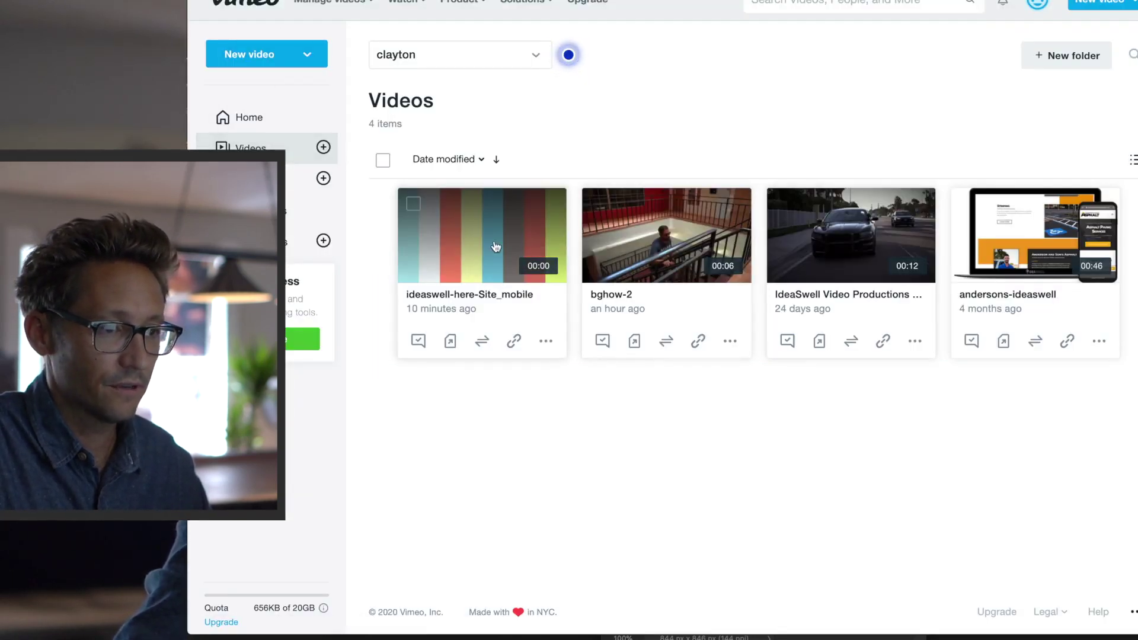
# Switch to Vimeo and copy the High def 1080 file link from the IdeaSwell Video Productions Hero Video's distribution settings
pyautogui.click(838, 252)
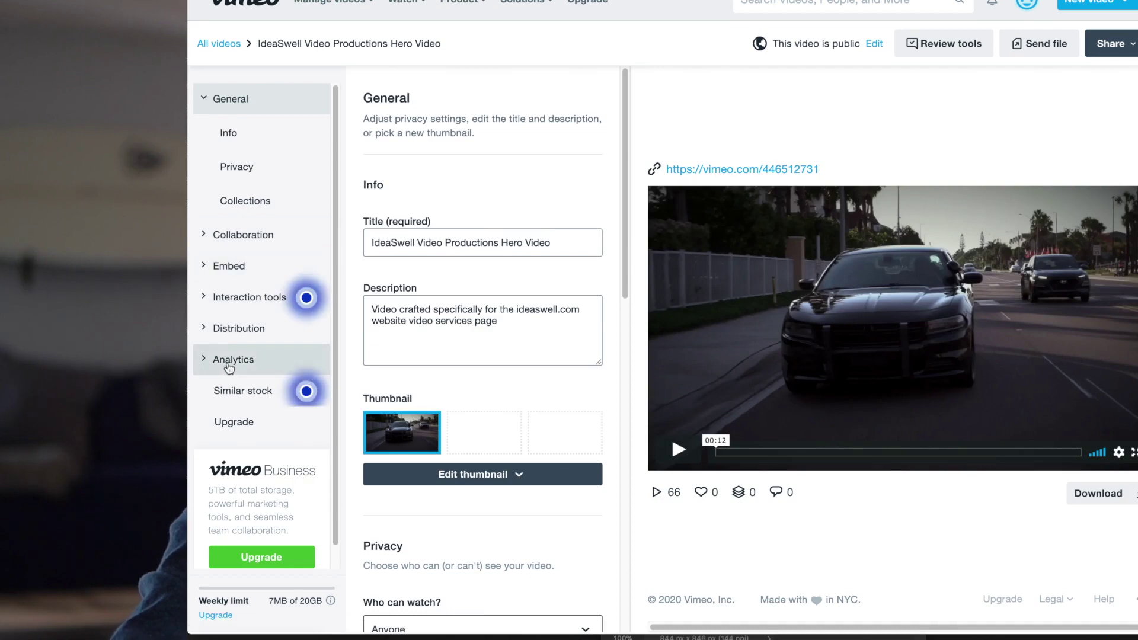
pyautogui.scroll(-1, 246, 354)
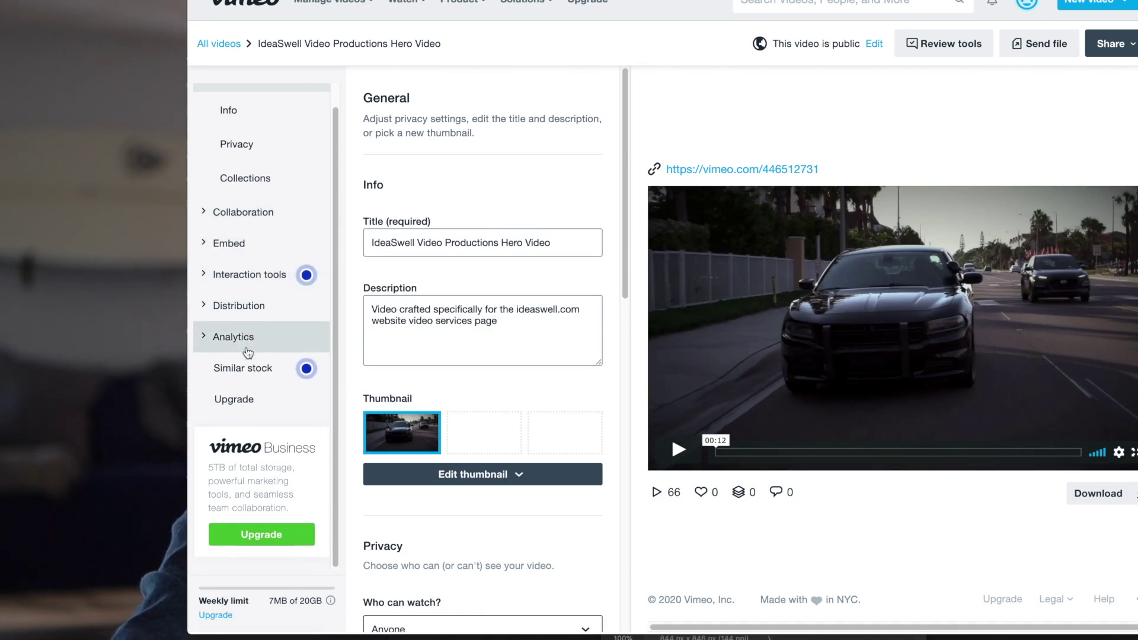
pyautogui.click(240, 306)
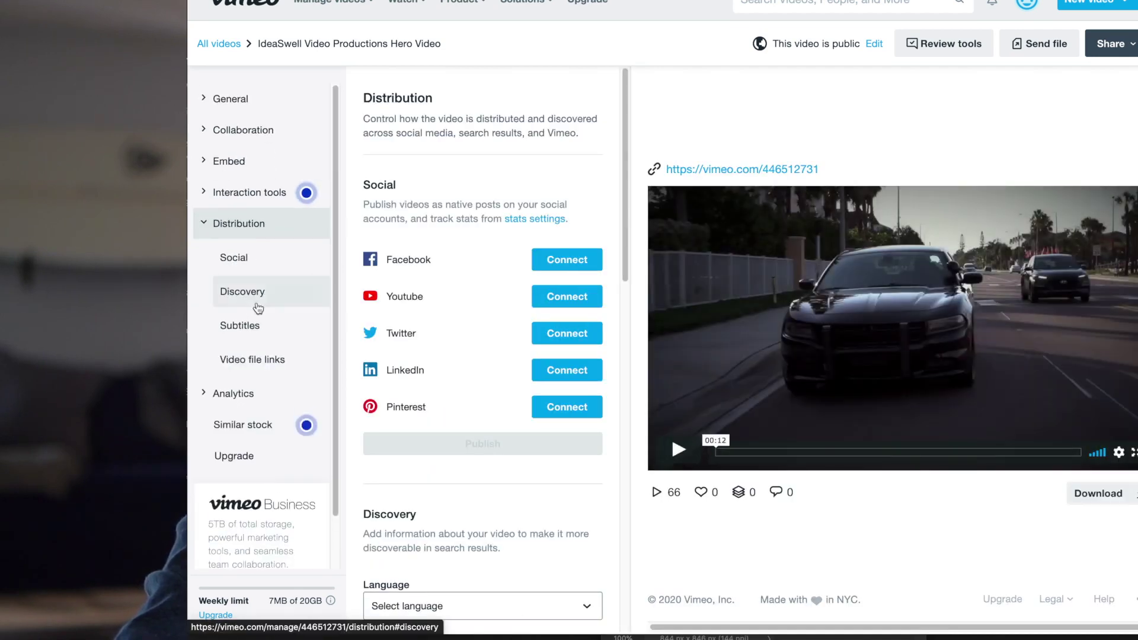
pyautogui.scroll(-15, 461, 300)
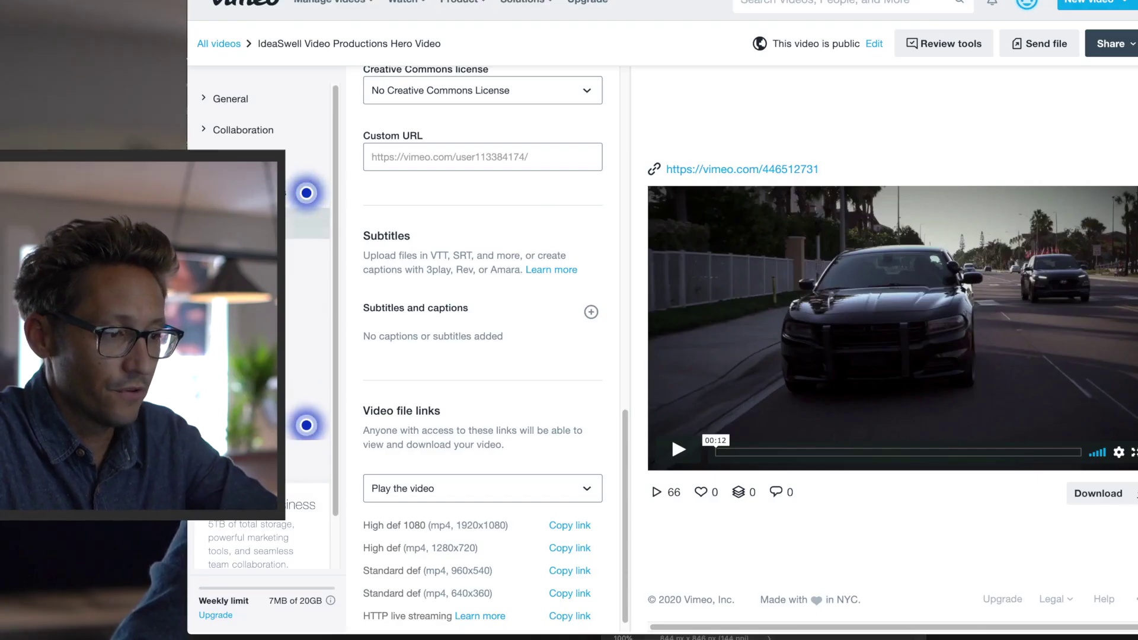
pyautogui.click(572, 524)
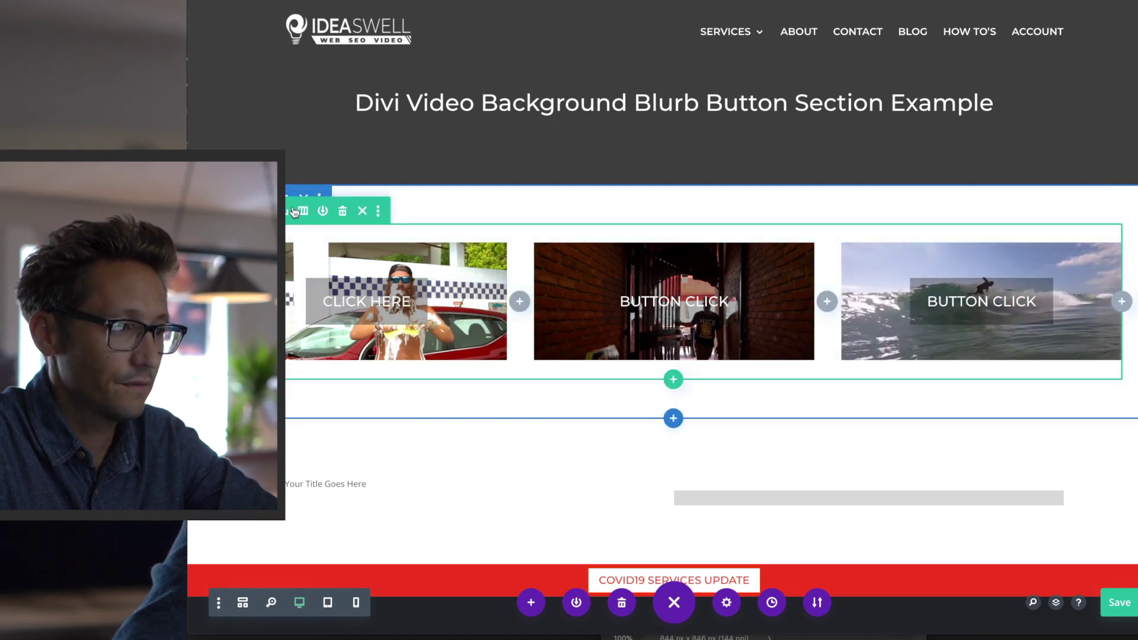
# Switch back to the Divi page and remove the MP4 background video from the row's third column
pyautogui.click(295, 212)
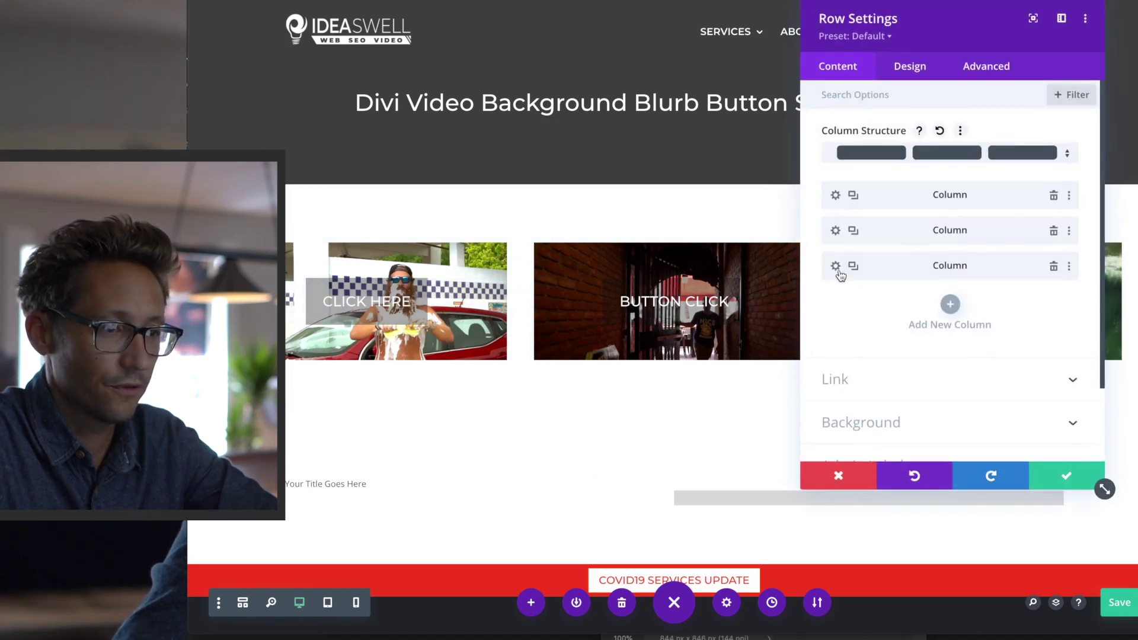
pyautogui.click(862, 273)
pyautogui.click(961, 298)
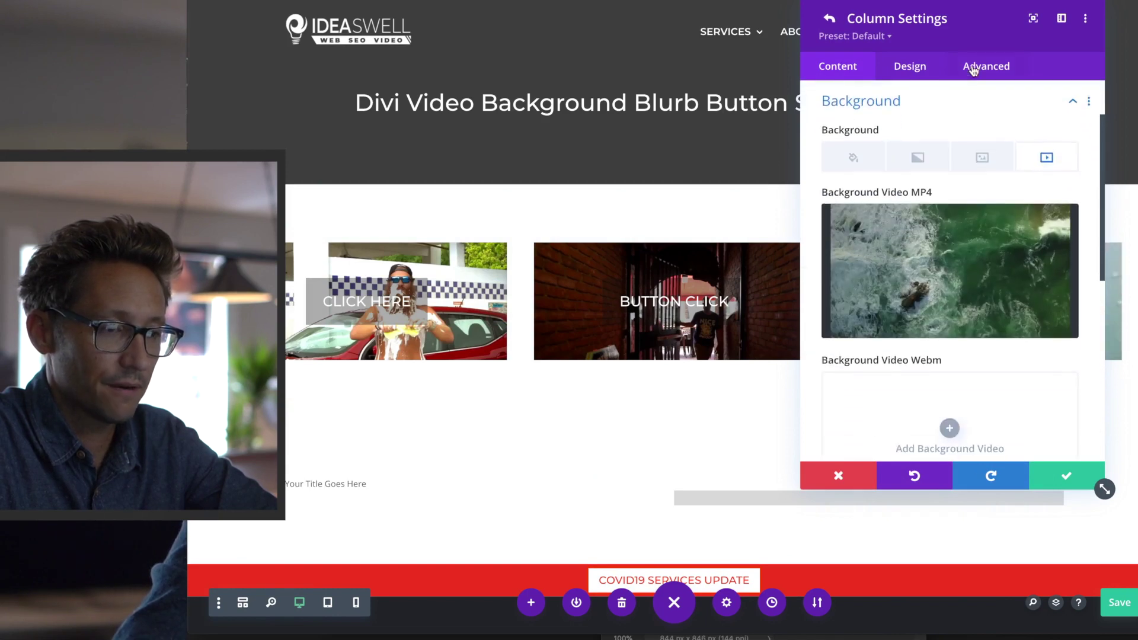
pyautogui.moveTo(972, 69); pyautogui.dragTo(579, 69)
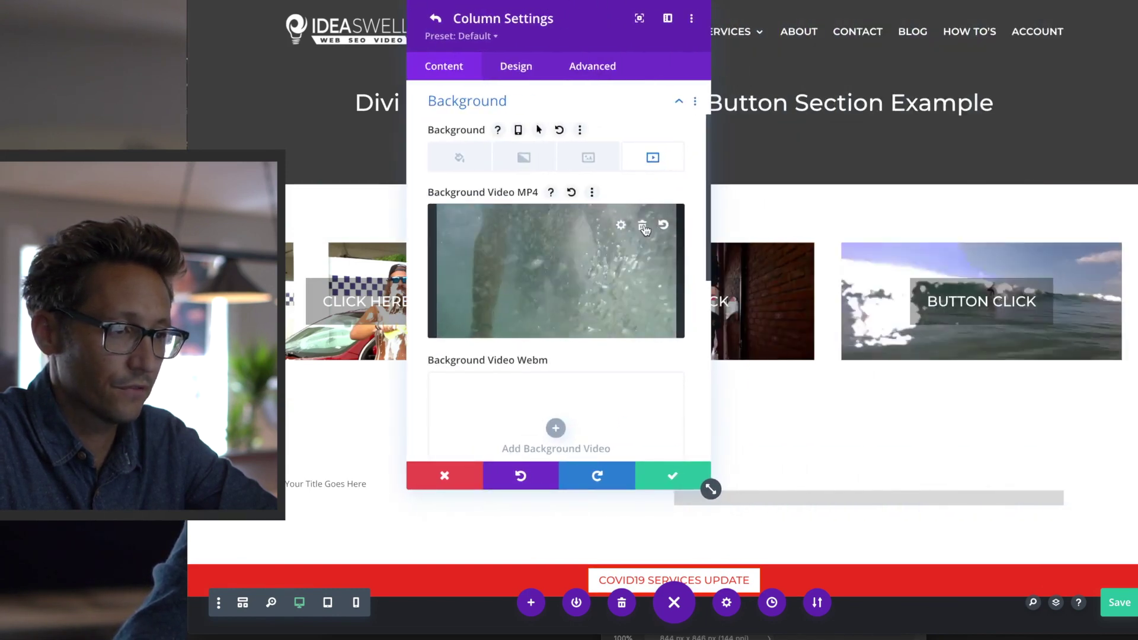
pyautogui.click(659, 226)
# Insert the copied Vimeo file link by URL as the third column's MP4 background video and save the column and row settings
pyautogui.click(551, 330)
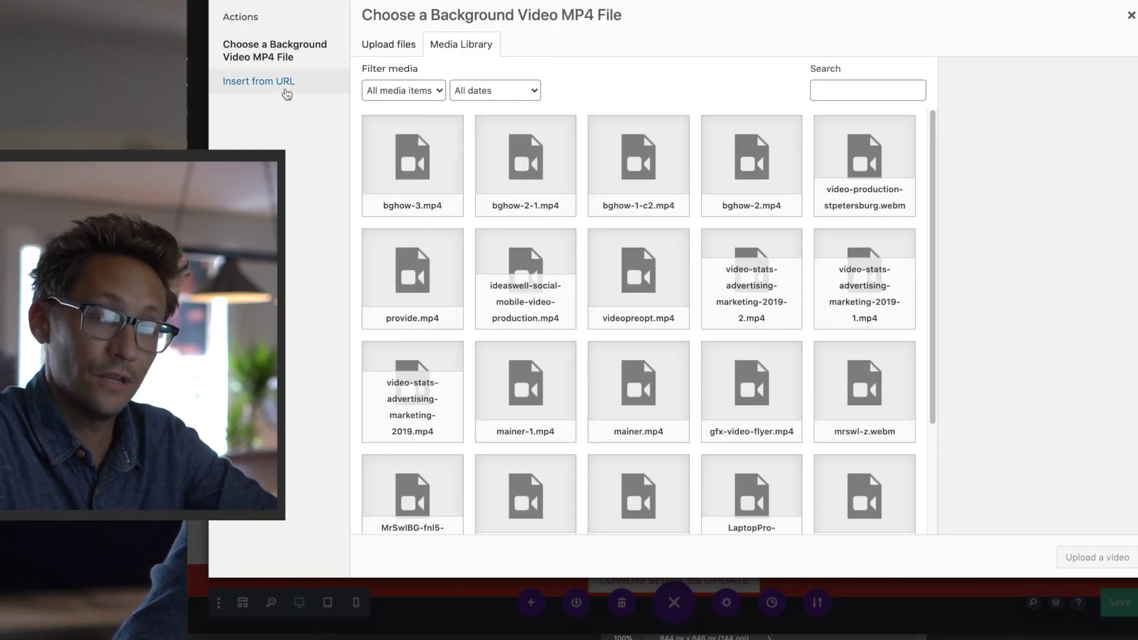
pyautogui.click(284, 83)
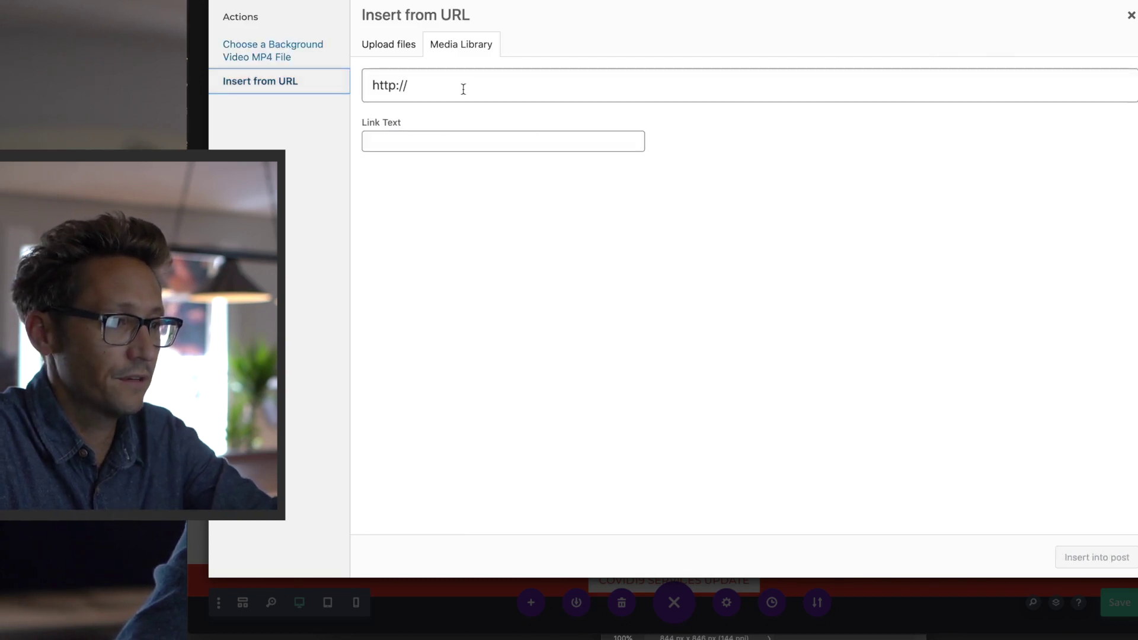
pyautogui.press('super+v')
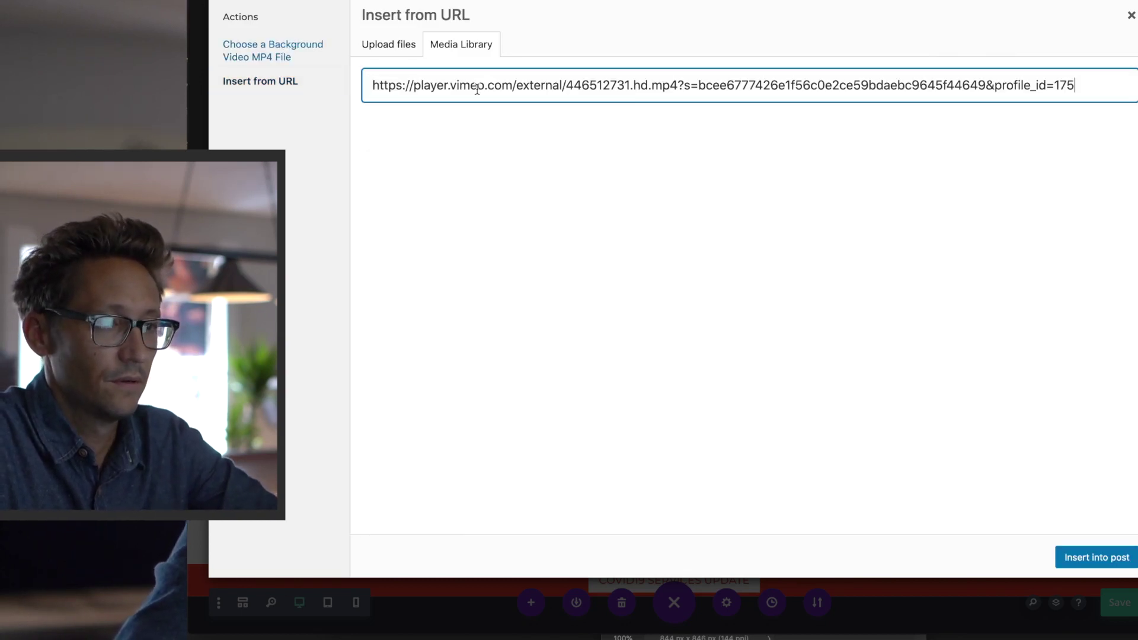
pyautogui.click(1094, 553)
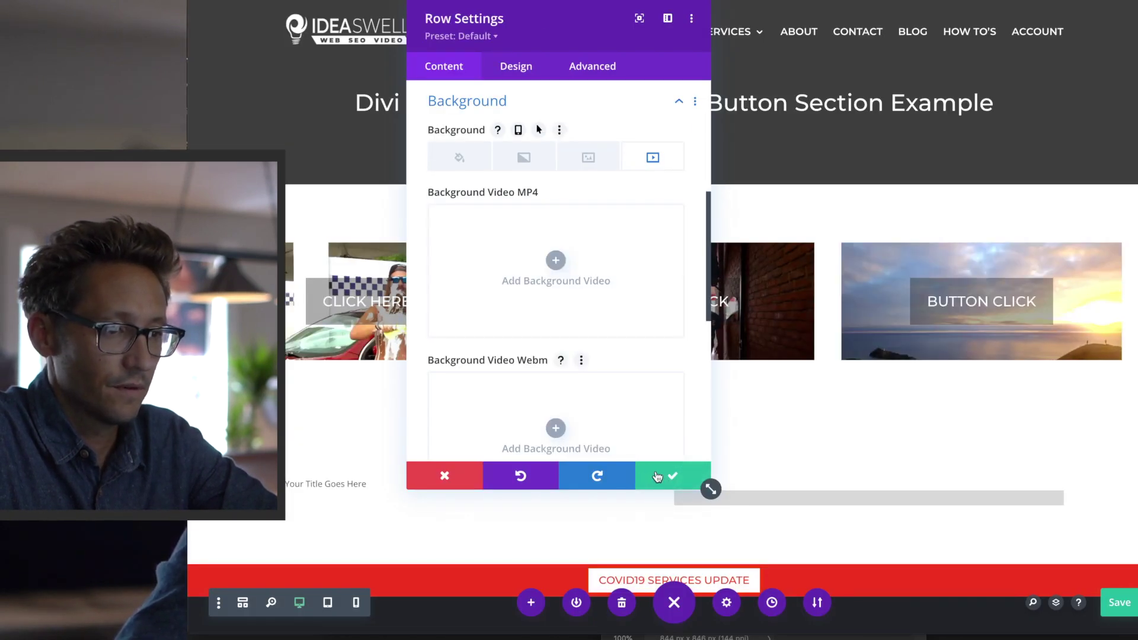
pyautogui.click(657, 476)
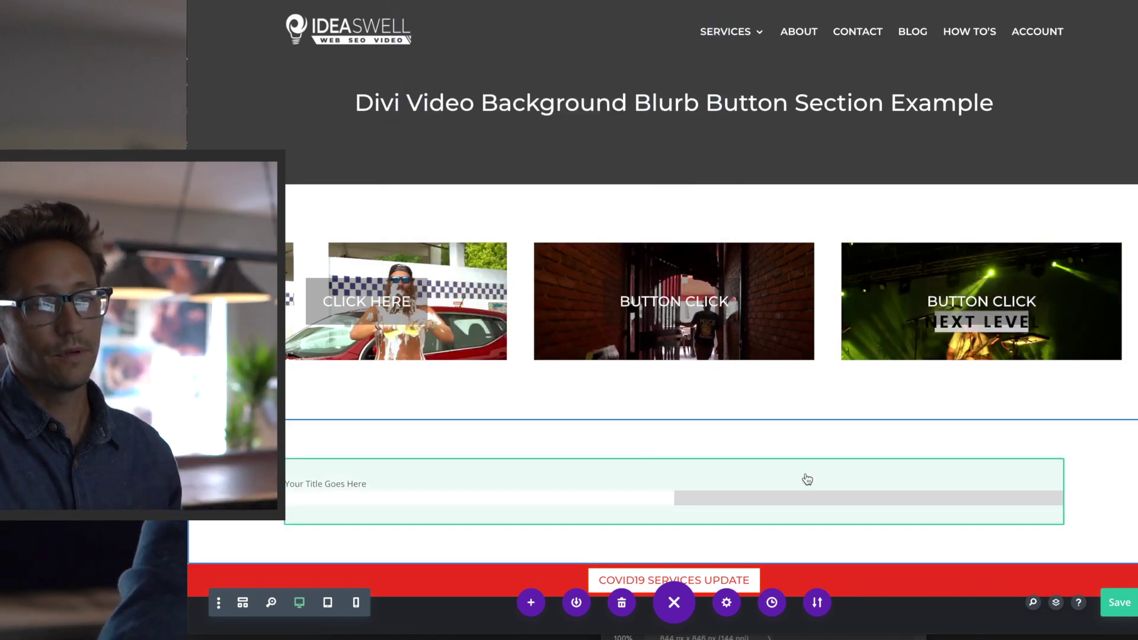